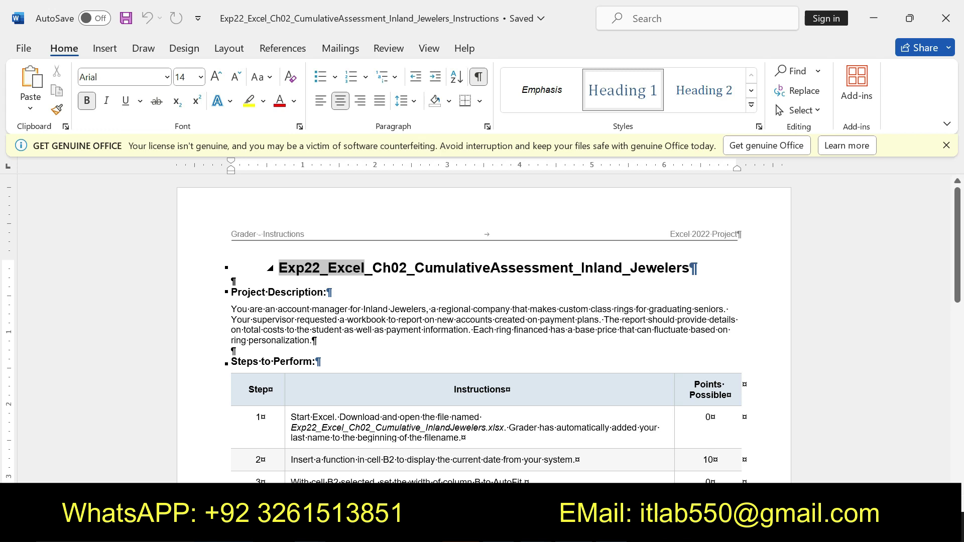
# - Highlight the document title in yellow and underline and highlight the Project Description heading
pyautogui.moveTo(279, 268); pyautogui.dragTo(365, 268)
pyautogui.hotkey('shift', 'End')
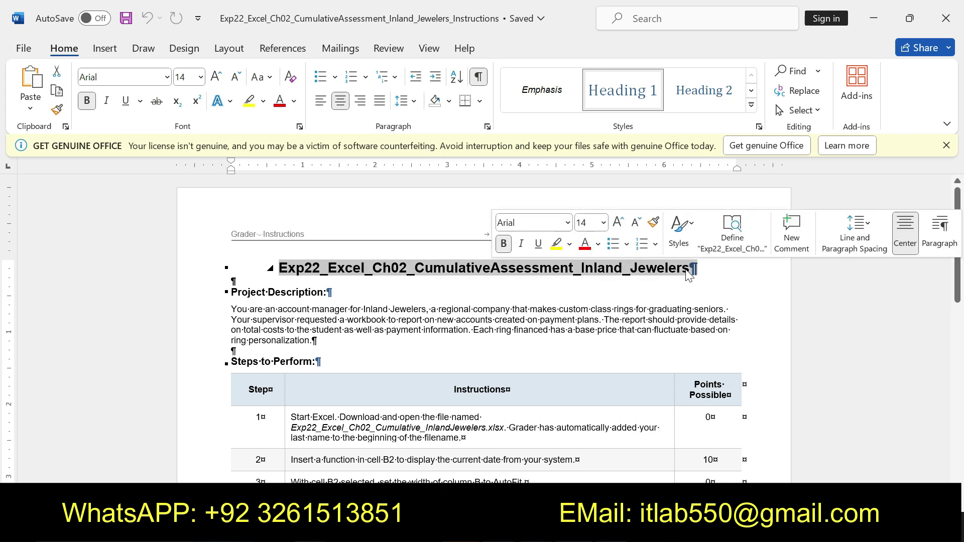
pyautogui.click(553, 248)
pyautogui.moveTo(281, 267); pyautogui.dragTo(697, 267)
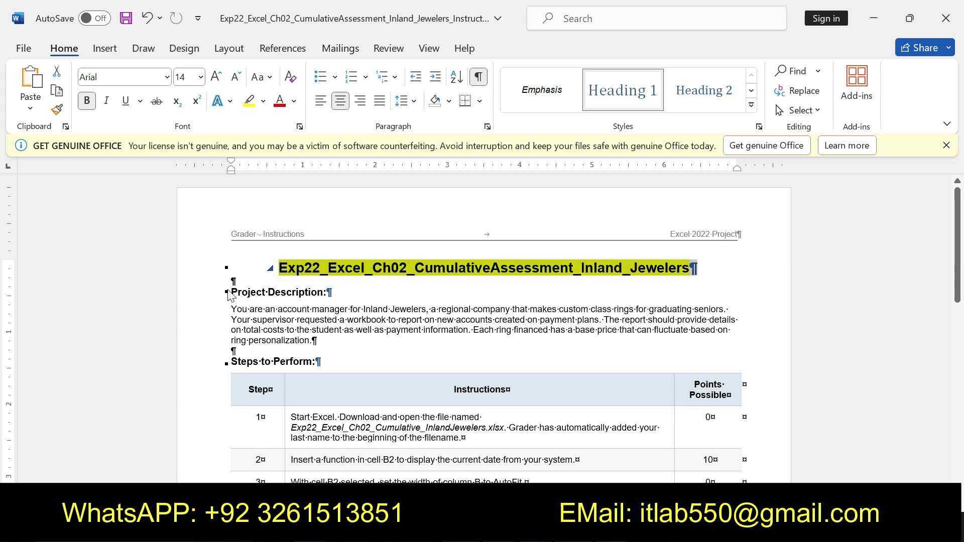
pyautogui.moveTo(230, 293); pyautogui.dragTo(324, 293)
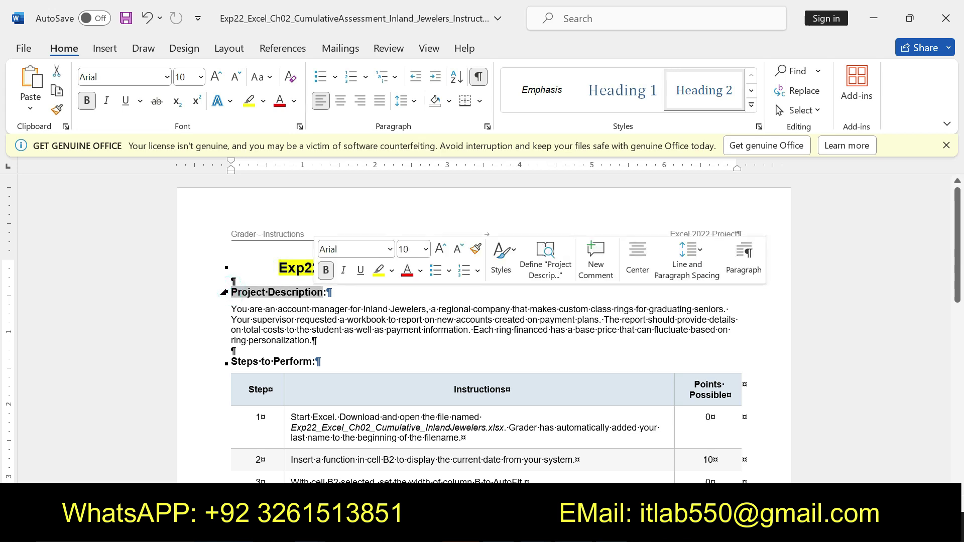
pyautogui.click(367, 272)
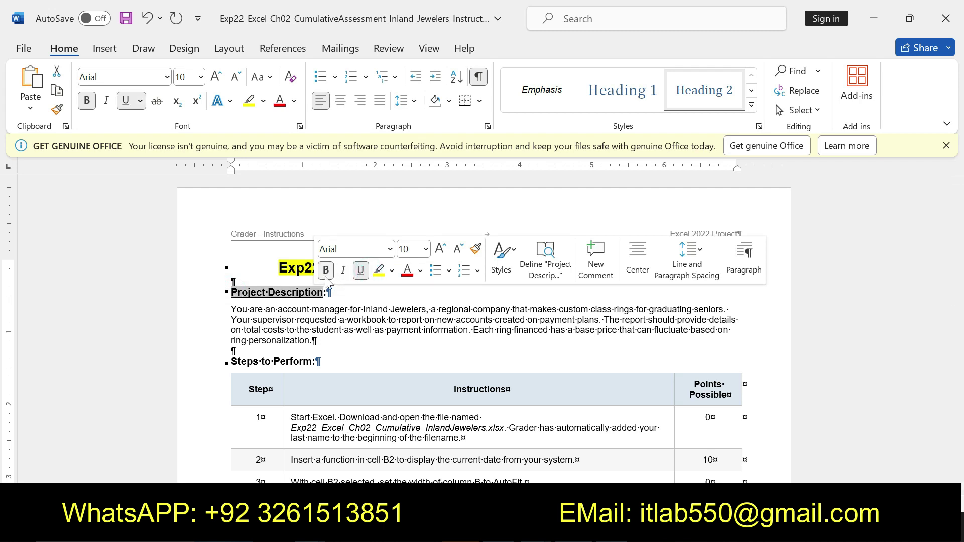
pyautogui.click(378, 271)
# - Highlight the description paragraph in yellow, then undo the title-through-paragraph formatting
pyautogui.moveTo(232, 309)
pyautogui.mouseDown()
pyautogui.moveTo(439, 310)
pyautogui.moveTo(317, 341)
pyautogui.mouseUp()
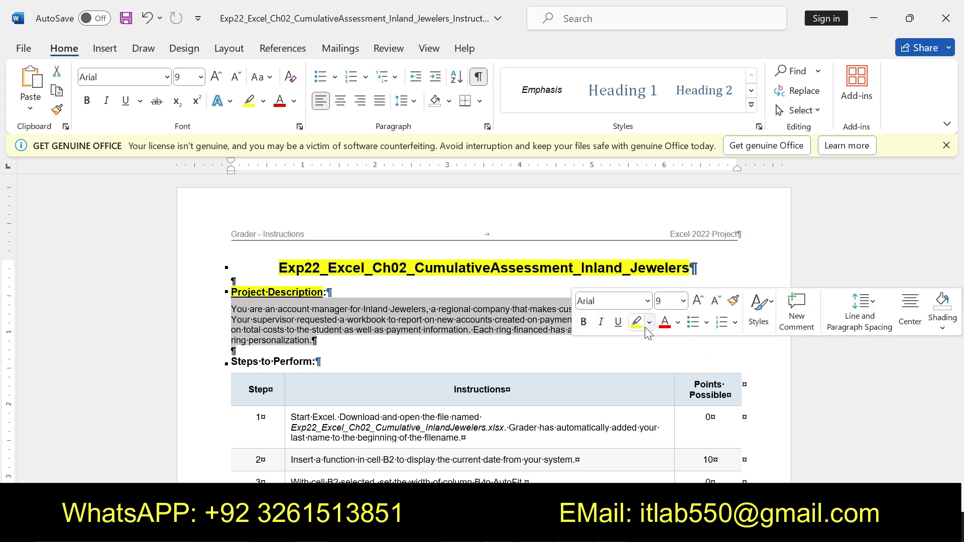
pyautogui.click(637, 322)
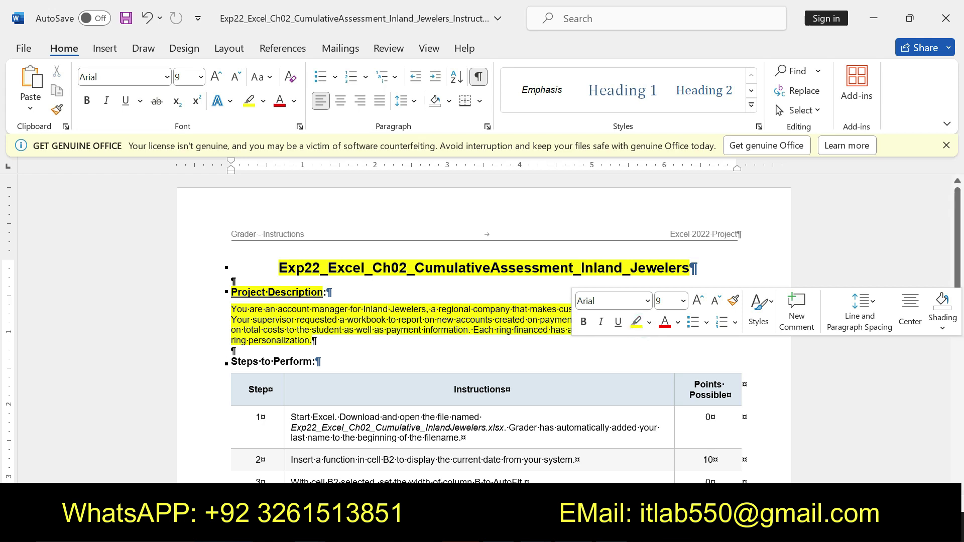
pyautogui.moveTo(231, 309); pyautogui.dragTo(316, 341)
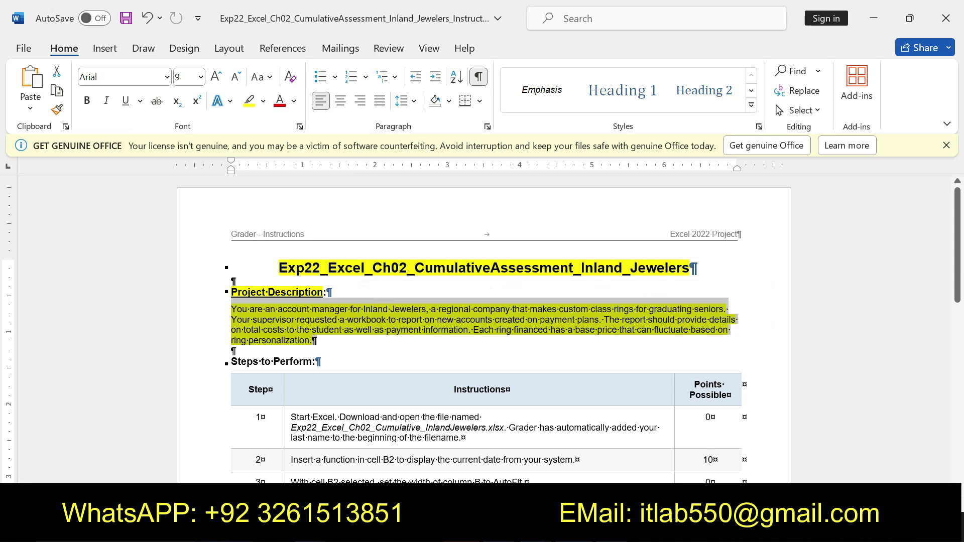
pyautogui.moveTo(279, 268); pyautogui.dragTo(365, 343)
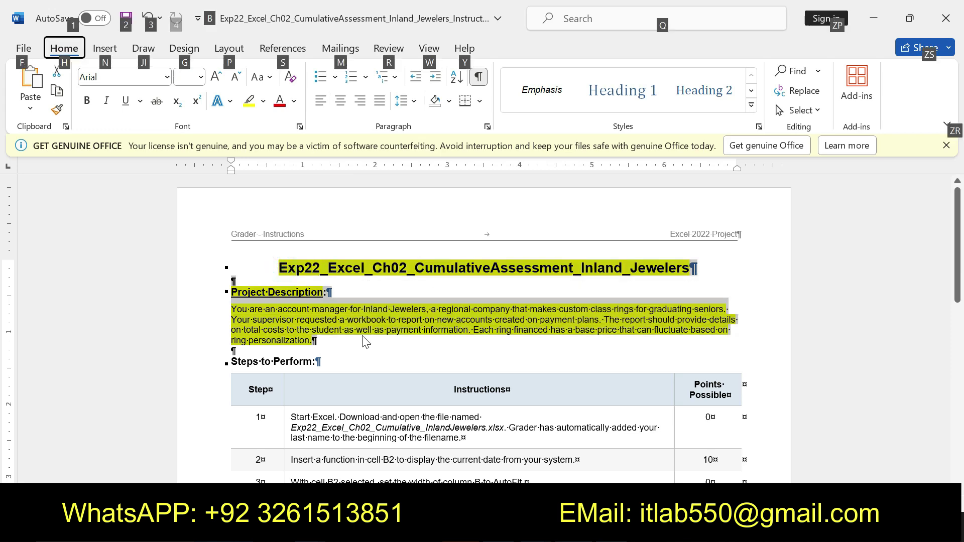
pyautogui.click(290, 277)
pyautogui.moveTo(290, 277); pyautogui.dragTo(387, 346)
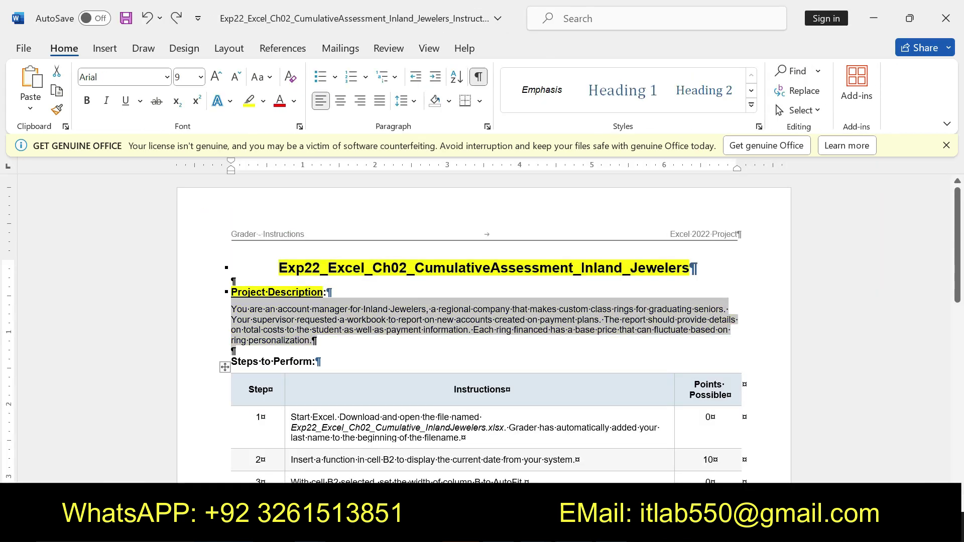
pyautogui.hotkey('ctrl', 'z')
pyautogui.hotkey('ctrl', 'z')
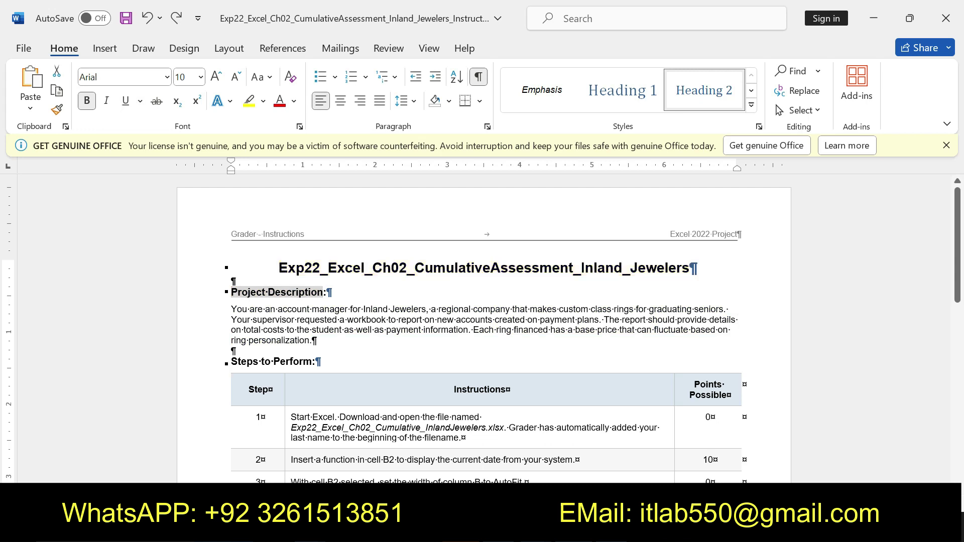
pyautogui.hotkey('ctrl', 'z')
# - Make the step 1 instruction bold with a yellow highlight
pyautogui.moveTo(954, 246); pyautogui.dragTo(954, 259)
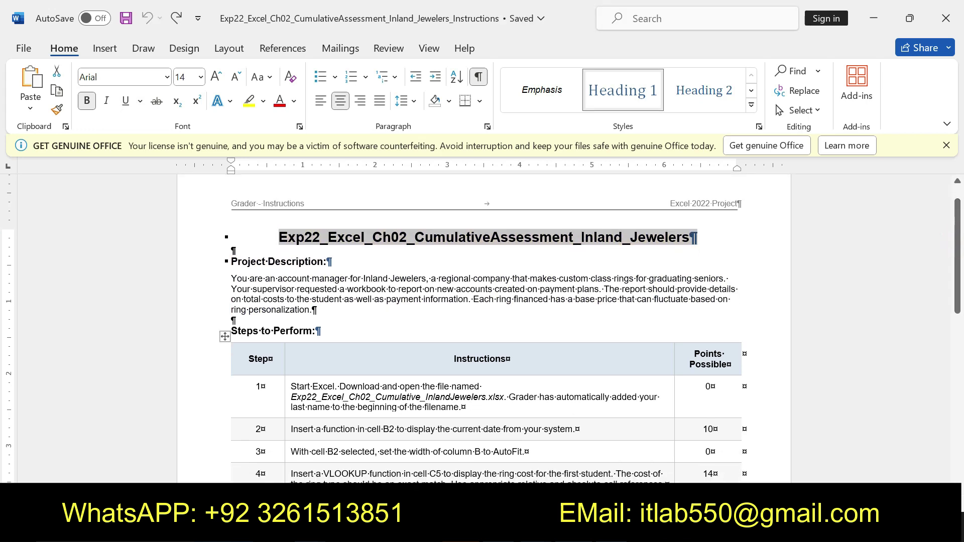
pyautogui.click(290, 390)
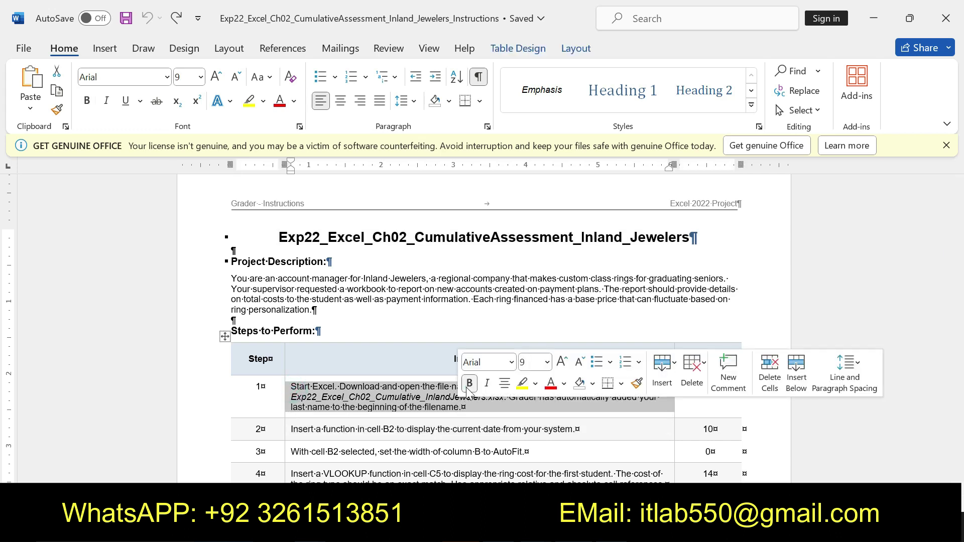
pyautogui.click(468, 387)
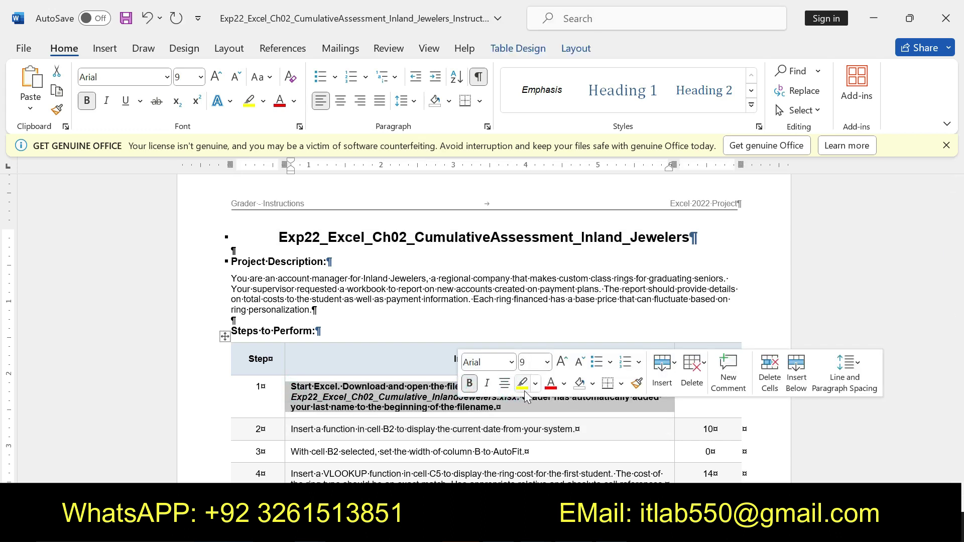
pyautogui.click(524, 387)
pyautogui.click(294, 396)
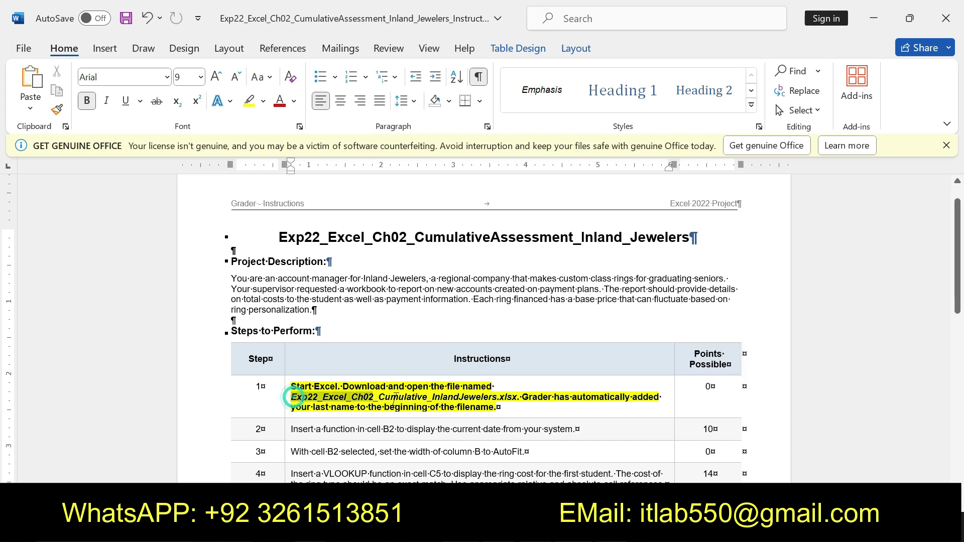
pyautogui.moveTo(395, 398); pyautogui.dragTo(519, 396)
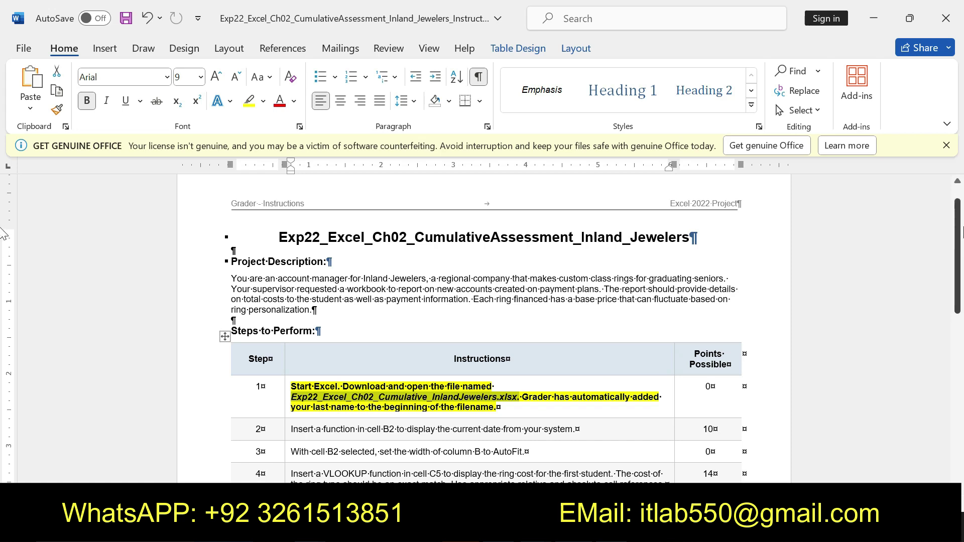
# - Check the Excel workbook briefly, then undo the step 1 formatting
pyautogui.moveTo(957, 226); pyautogui.dragTo(957, 241)
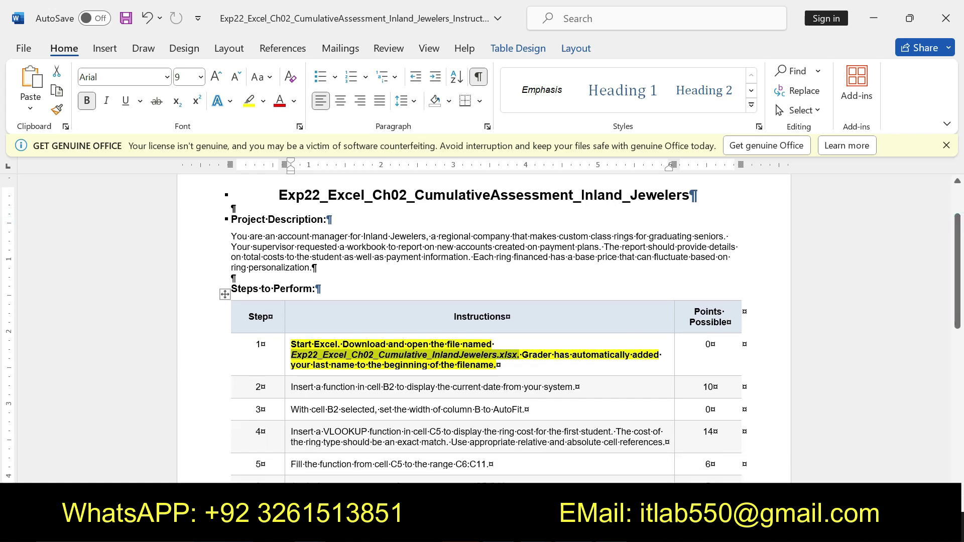
pyautogui.moveTo(522, 355); pyautogui.dragTo(500, 365)
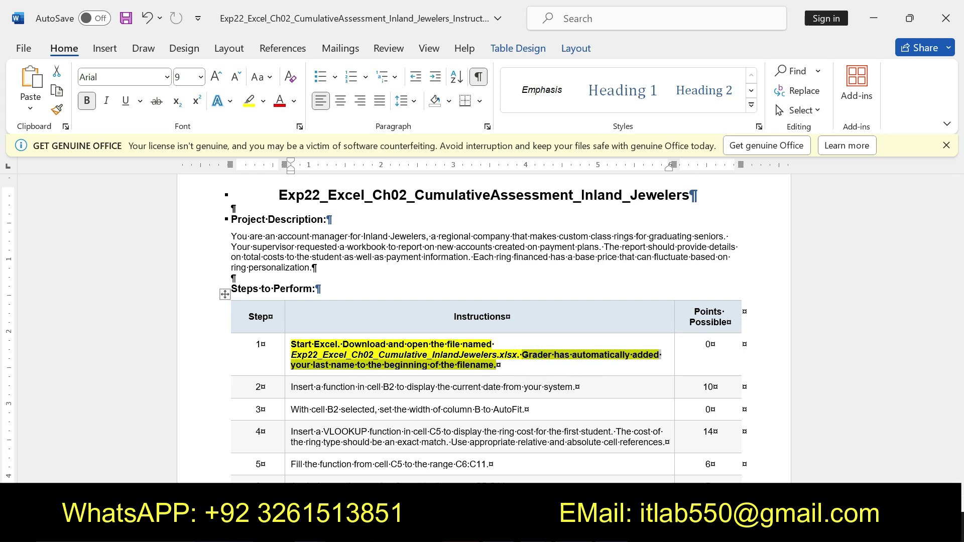
pyautogui.hotkey('alt', 'Tab')
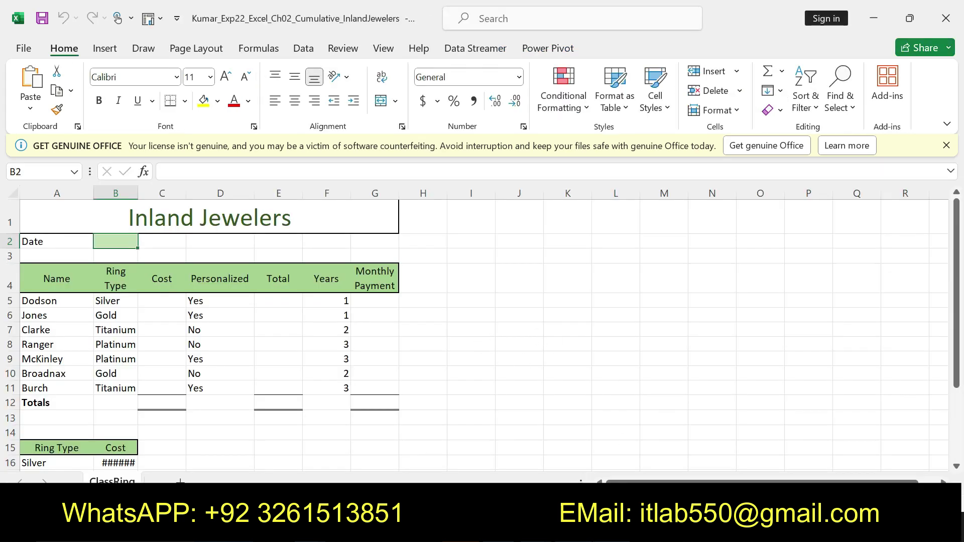
pyautogui.hotkey('alt', 'Tab')
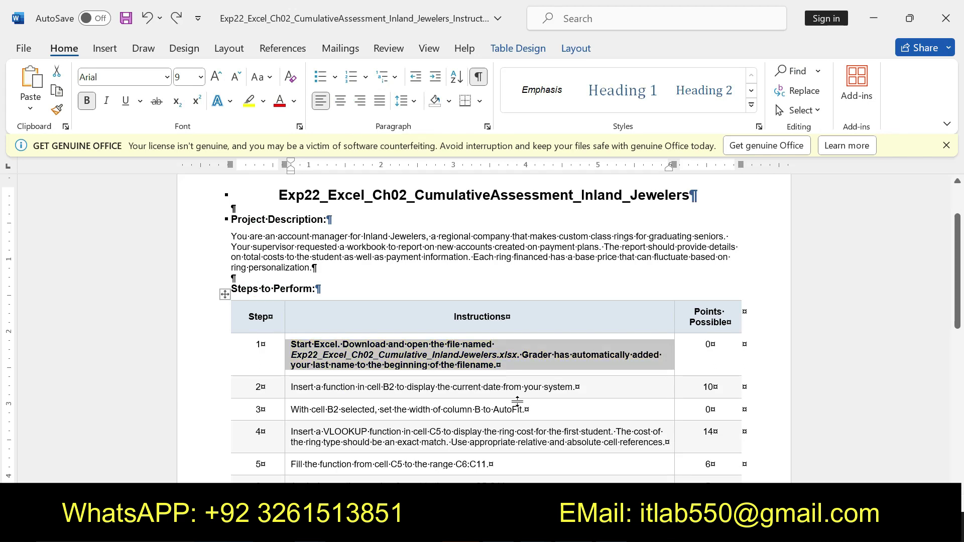
pyautogui.hotkey('ctrl', 'z')
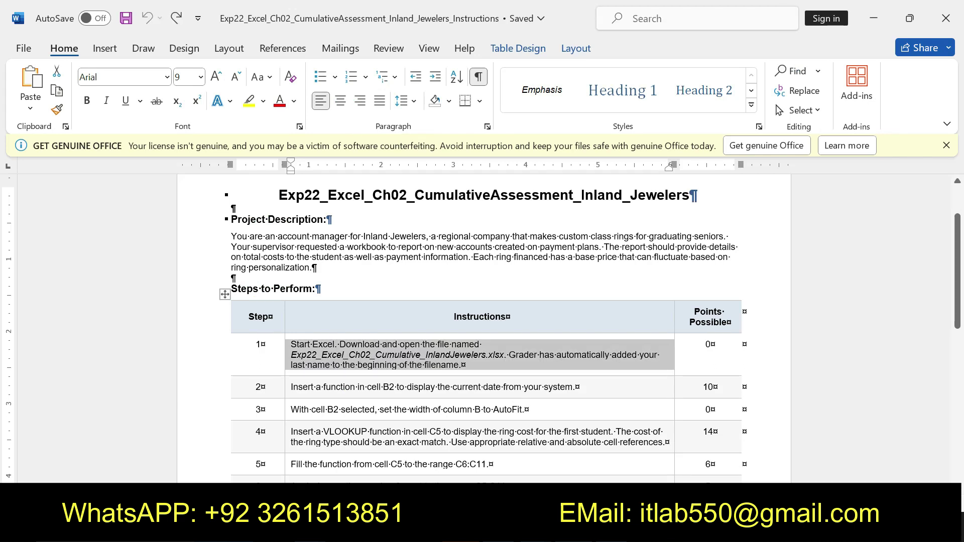
# - Make the step 2 instruction bold and highlight it in yellow
pyautogui.moveTo(290, 386); pyautogui.dragTo(572, 389)
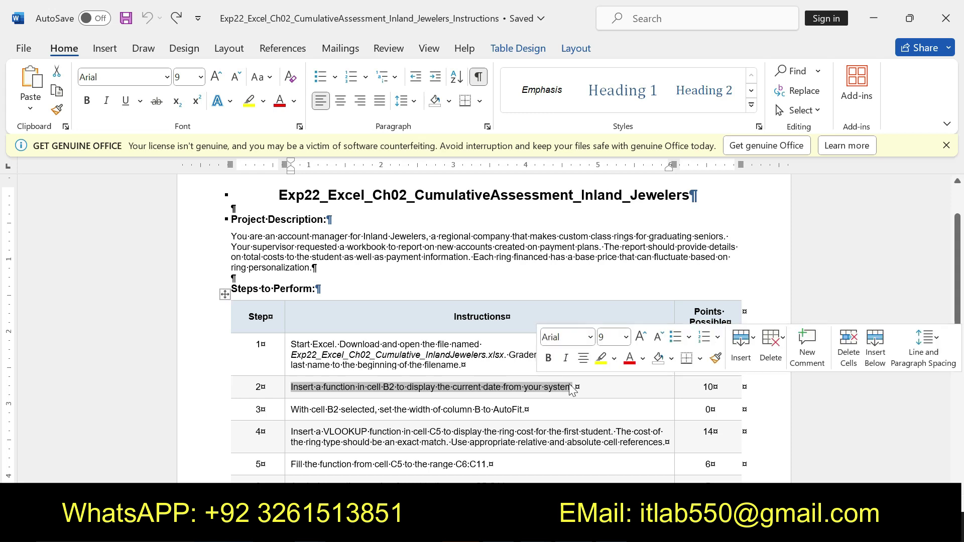
pyautogui.click(549, 358)
pyautogui.click(601, 358)
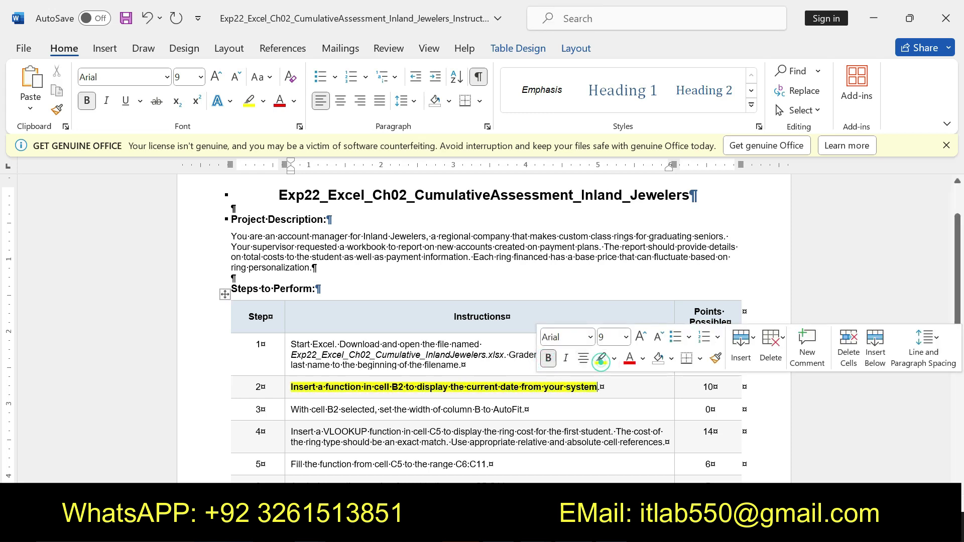
pyautogui.moveTo(290, 387); pyautogui.dragTo(597, 388)
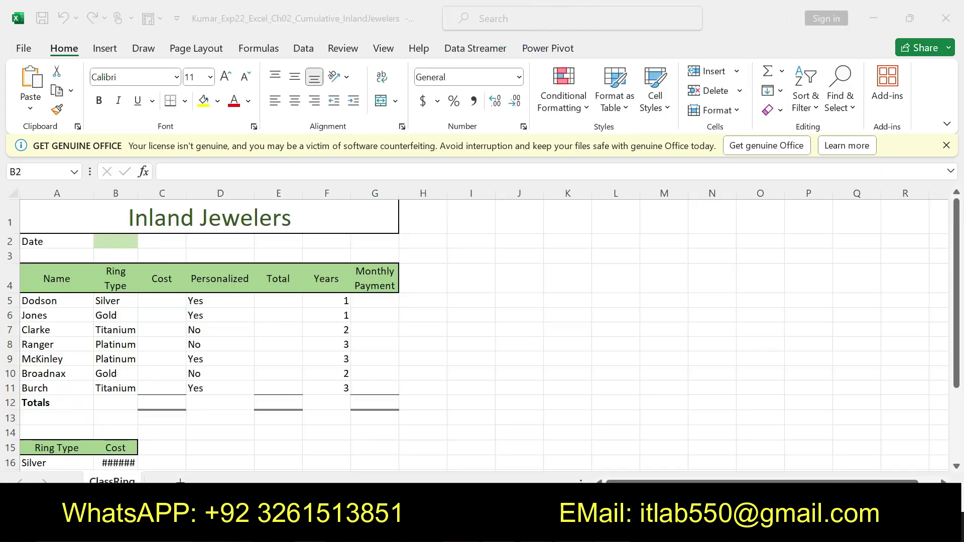
# - Enter =TODAY() in cell B2 so it displays the current date, 1/3/24
pyautogui.hotkey('alt', 'Tab')
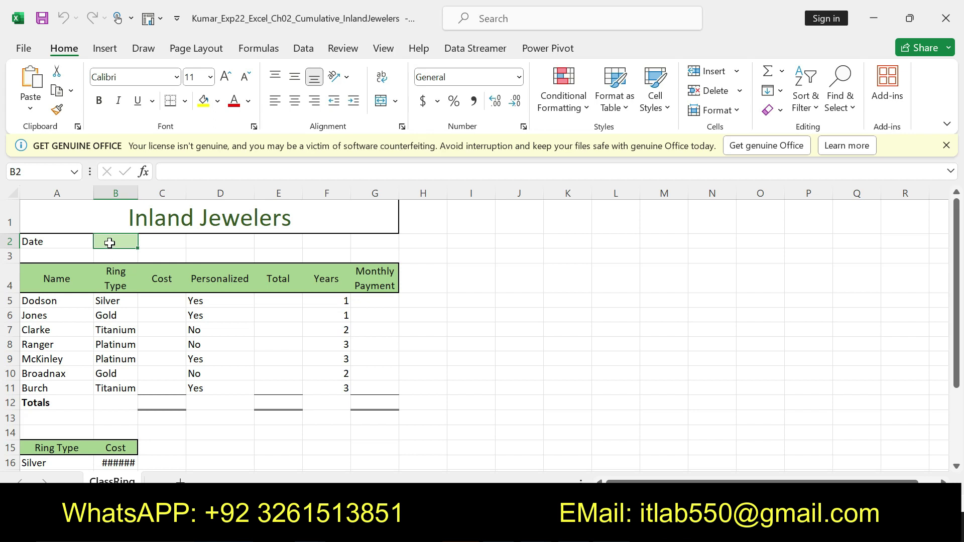
pyautogui.click(109, 242)
pyautogui.write('=tod')
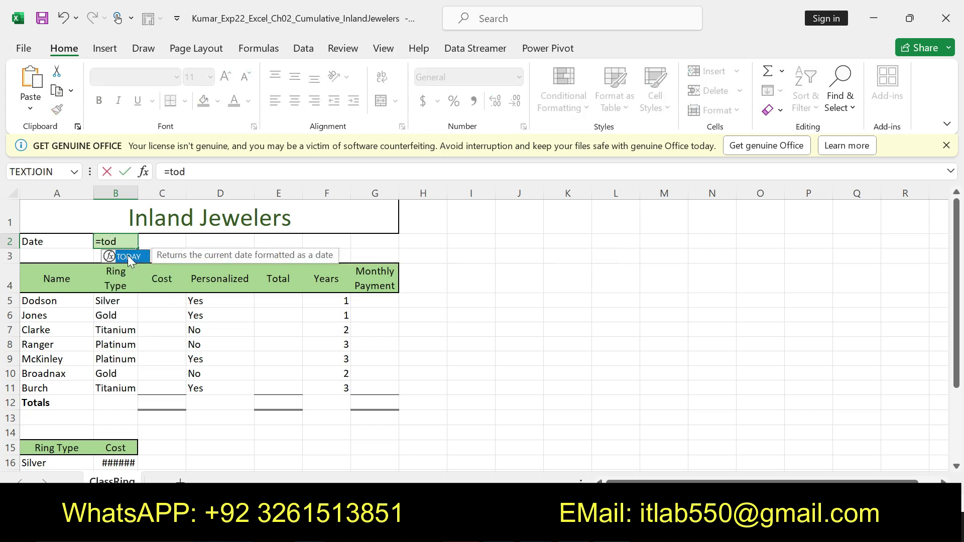
pyautogui.doubleClick(129, 257)
pyautogui.press('Return')
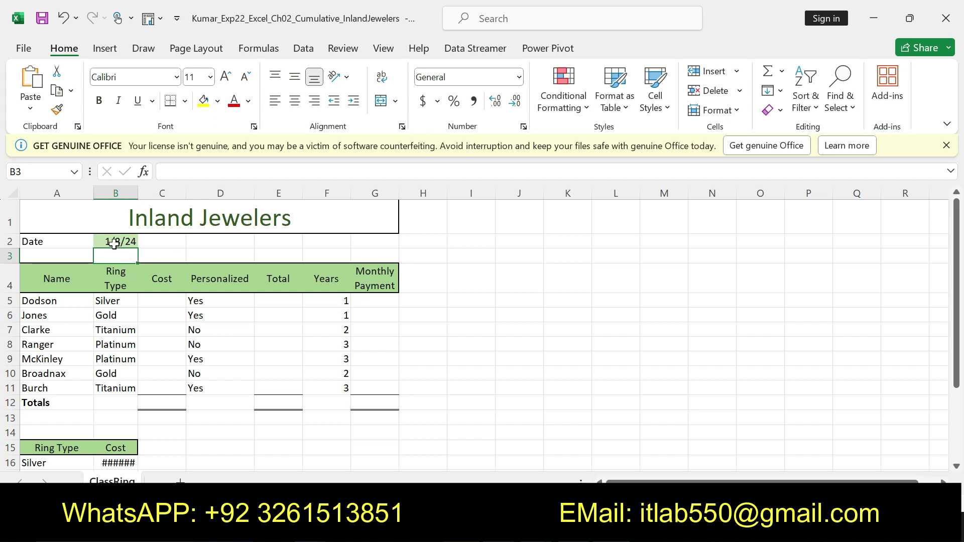
# - Clear step 2's formatting and make the step 3 AutoFit column B instruction bold with yellow highlight
pyautogui.hotkey('alt', 'Tab')
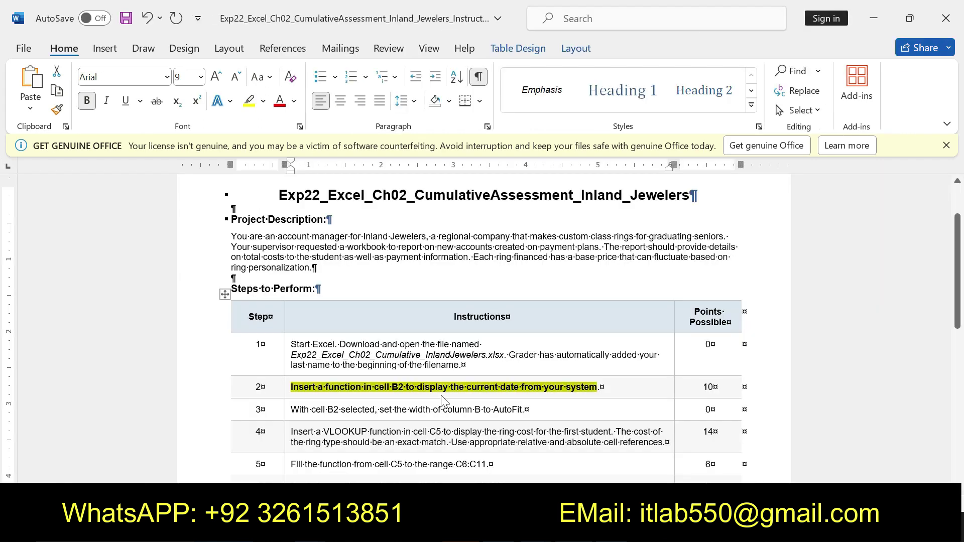
pyautogui.hotkey('ctrl', 'z')
pyautogui.hotkey('ctrl', 'z')
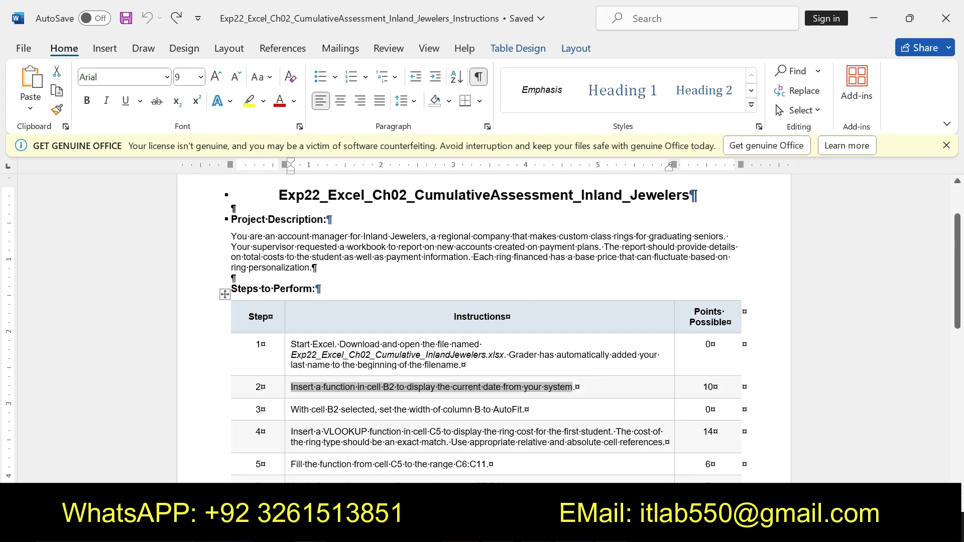
pyautogui.moveTo(291, 409); pyautogui.dragTo(525, 410)
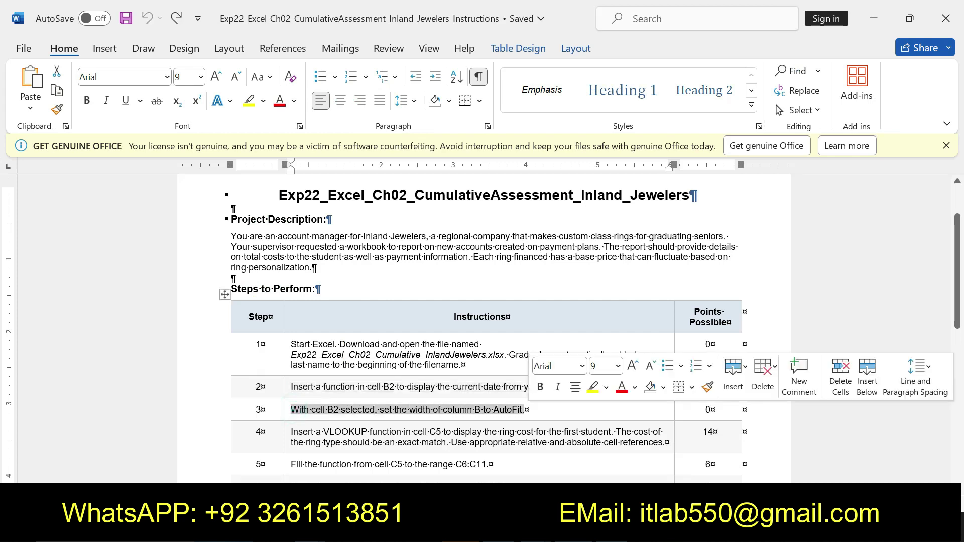
pyautogui.click(540, 387)
pyautogui.click(593, 388)
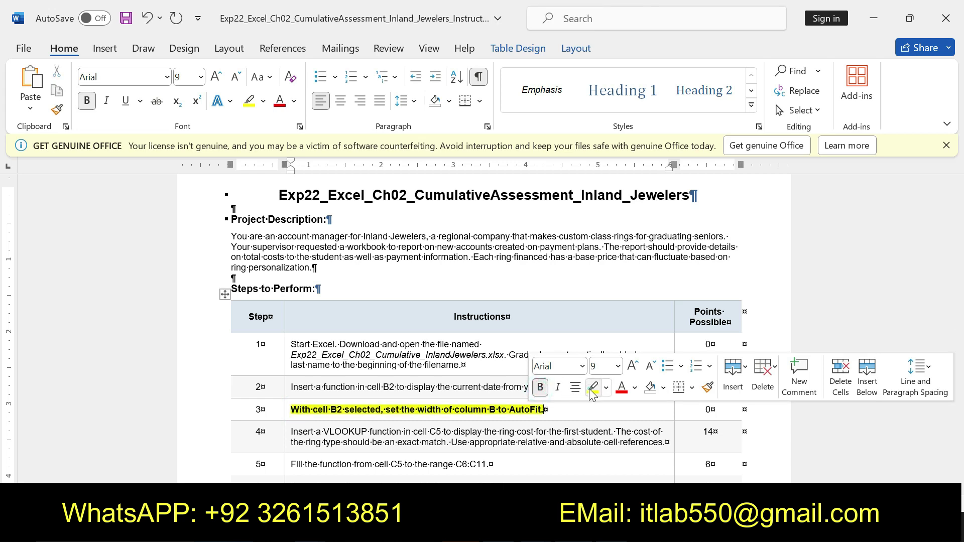
pyautogui.click(293, 408)
pyautogui.moveTo(293, 409); pyautogui.dragTo(509, 414)
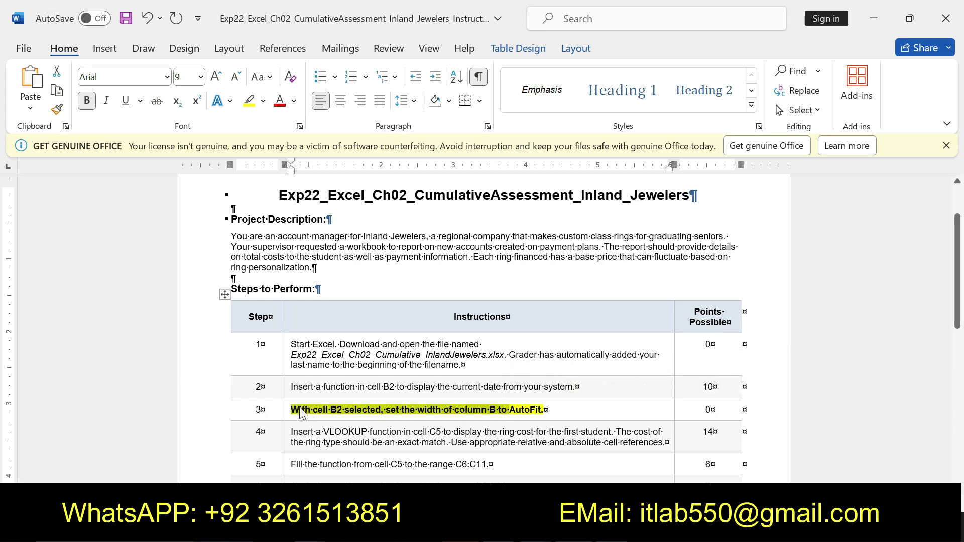
pyautogui.moveTo(292, 409); pyautogui.dragTo(544, 410)
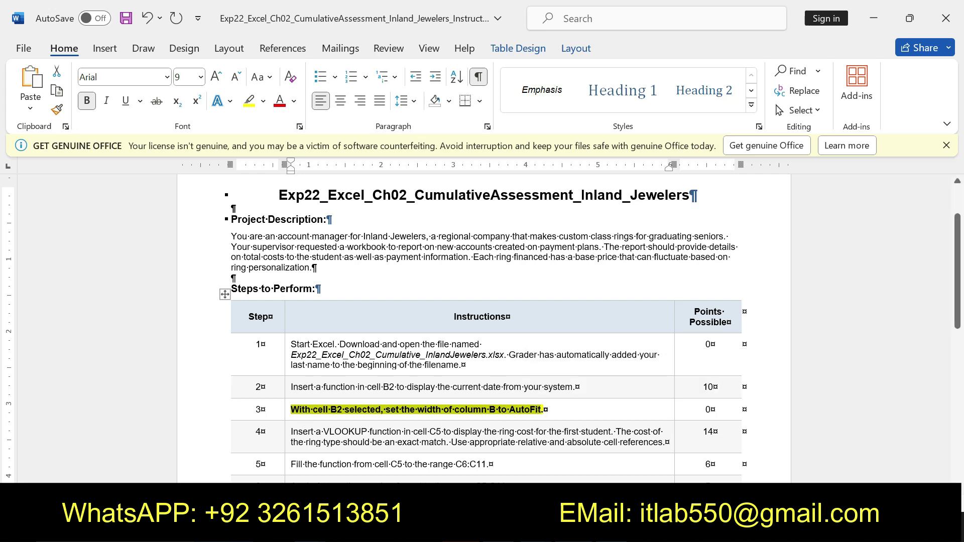
pyautogui.click(298, 410)
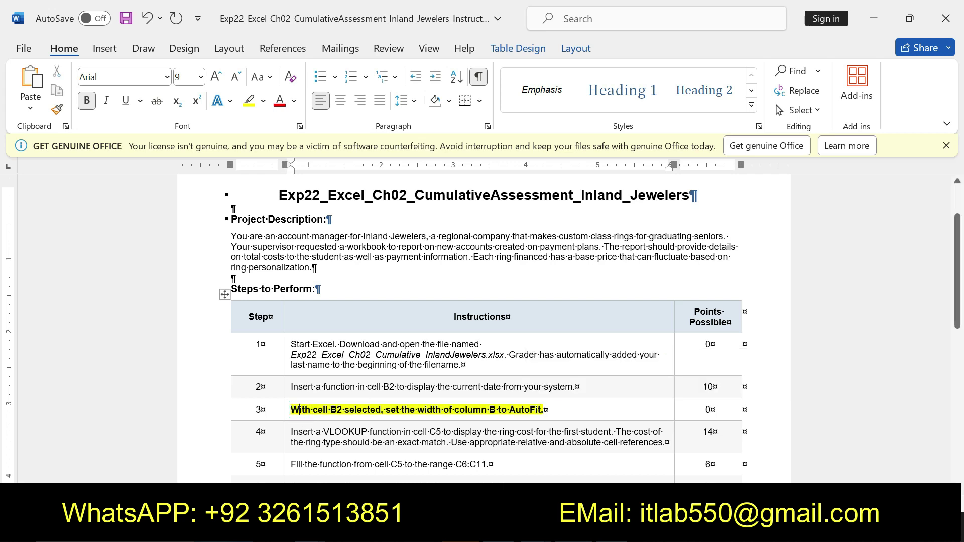
pyautogui.moveTo(291, 410); pyautogui.dragTo(544, 410)
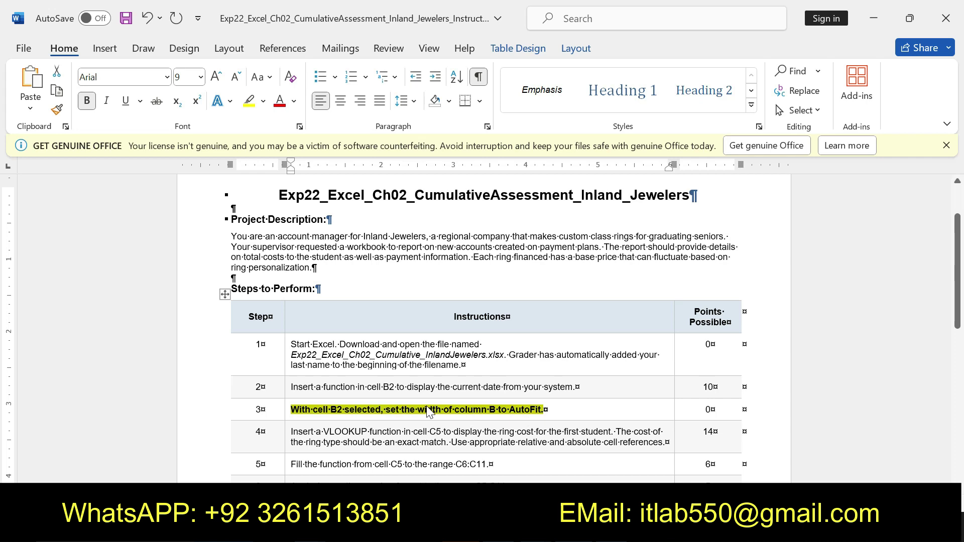
pyautogui.click(297, 416)
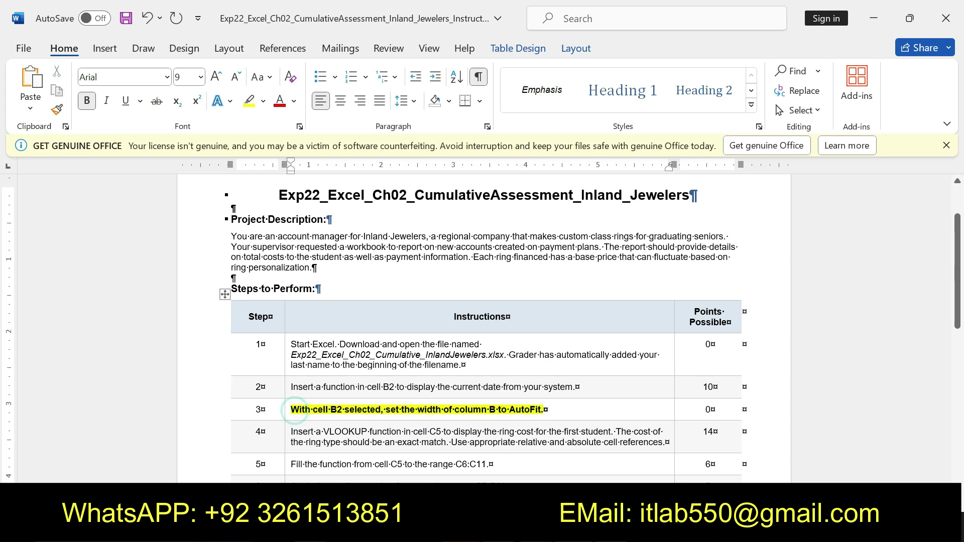
pyautogui.moveTo(290, 409); pyautogui.dragTo(542, 411)
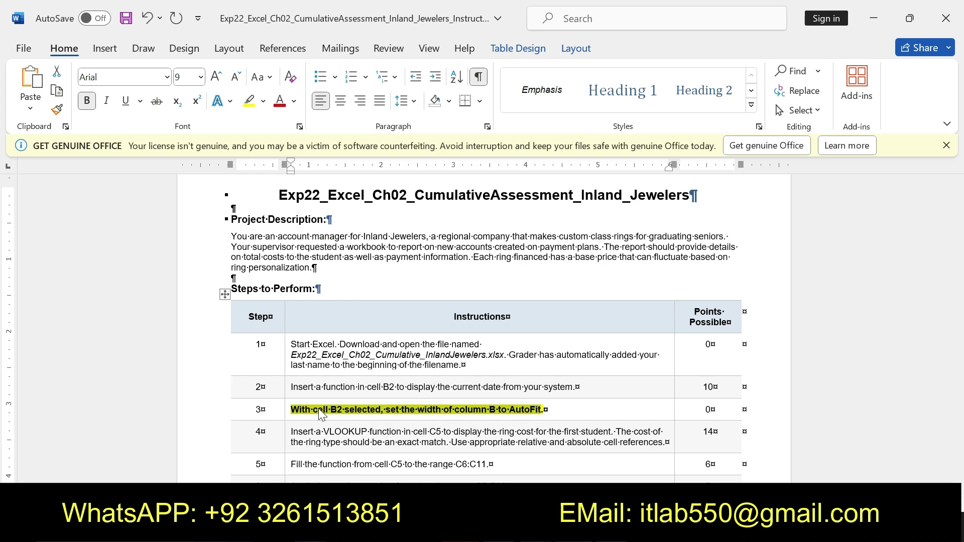
pyautogui.click(293, 410)
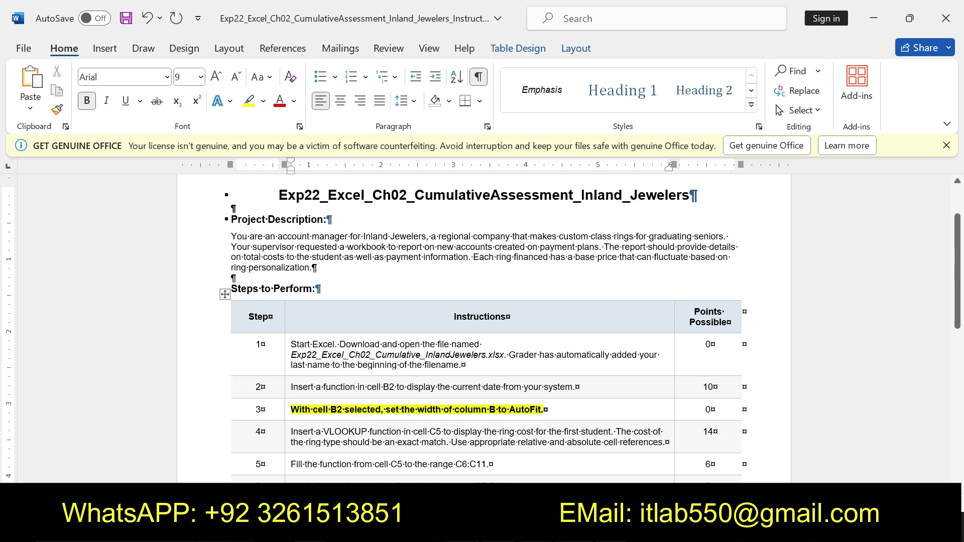
pyautogui.moveTo(293, 410); pyautogui.dragTo(542, 410)
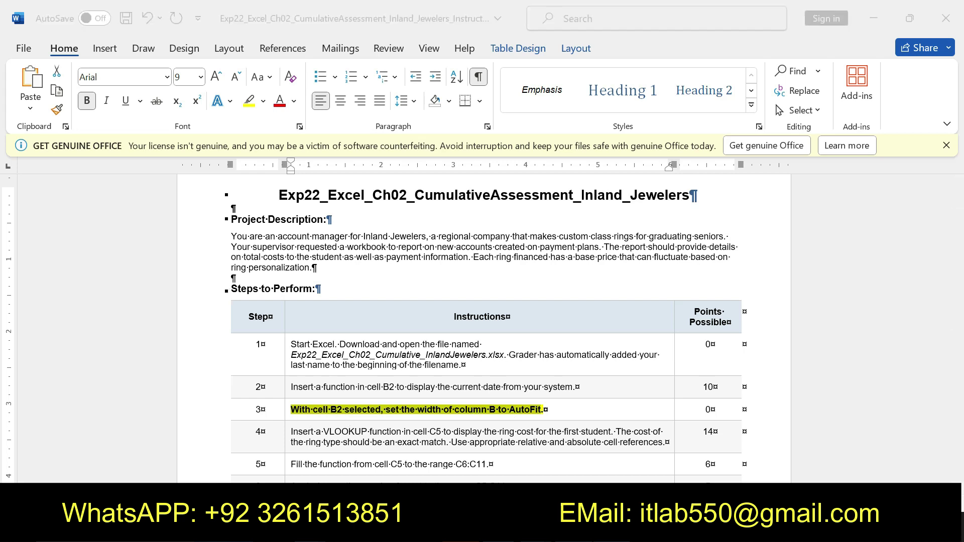
# - AutoFit column B's width so Ring Type fits and $400.00 shows fully
pyautogui.hotkey('alt', 'Tab')
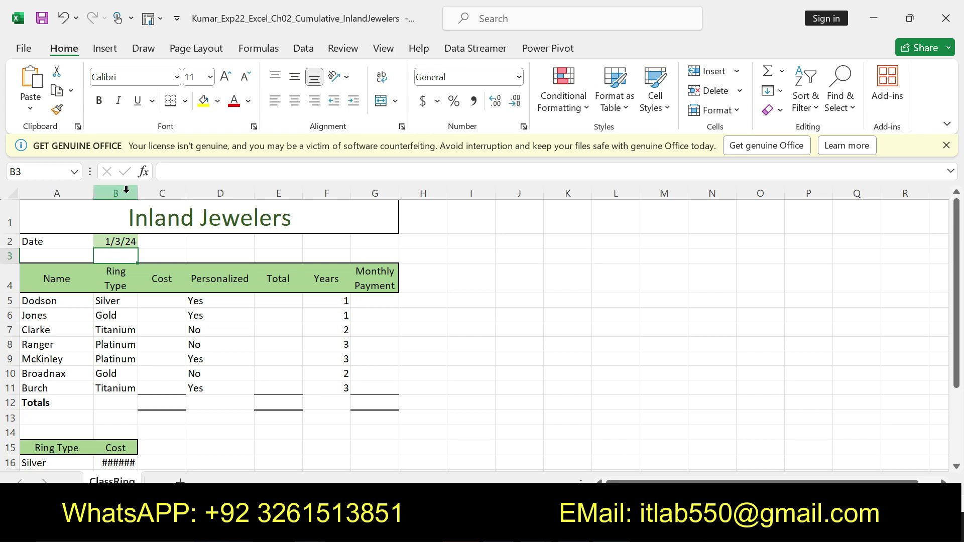
pyautogui.click(126, 191)
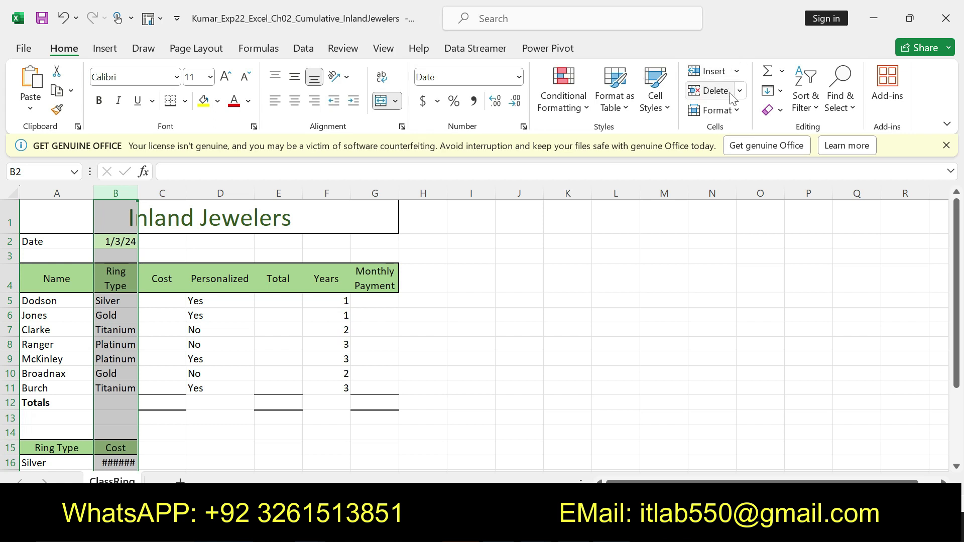
pyautogui.click(739, 114)
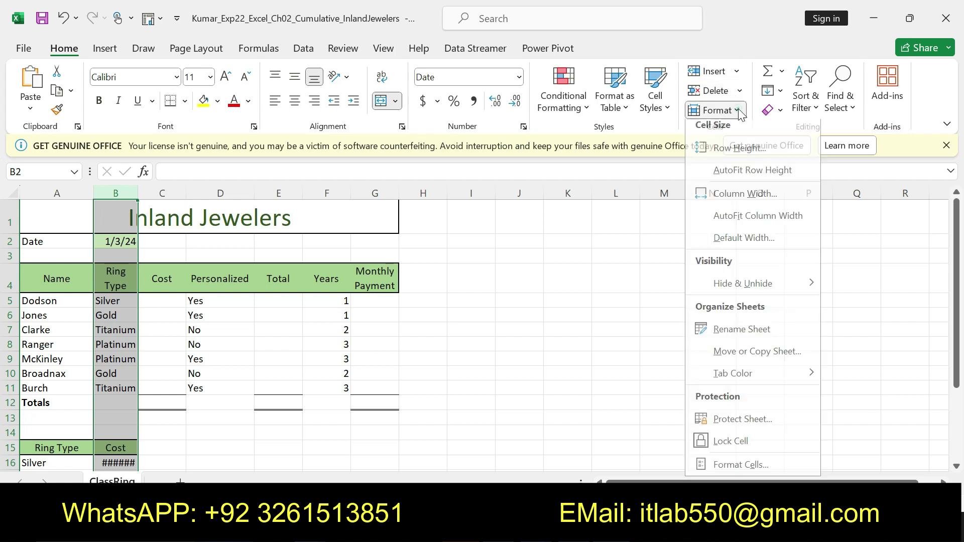
pyautogui.click(767, 227)
pyautogui.click(767, 229)
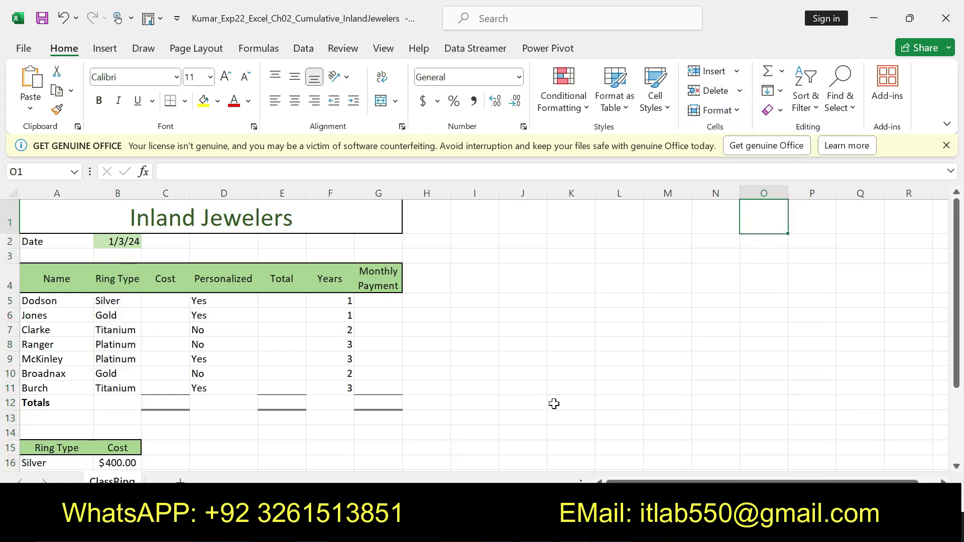
# - Undo step 3's formatting and make the step 4 VLOOKUP instruction bold and yellow-highlighted
pyautogui.hotkey('alt', 'Tab')
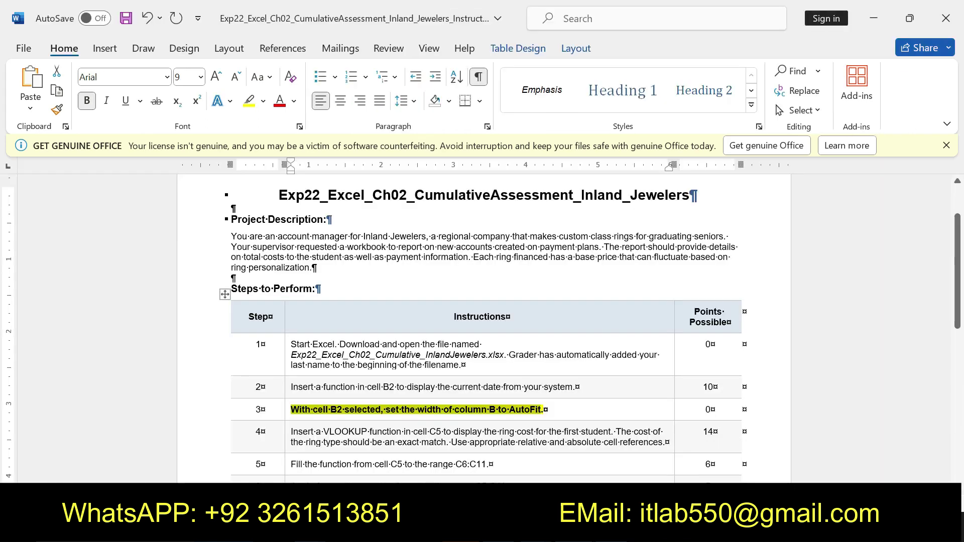
pyautogui.hotkey('ctrl', 'z')
pyautogui.hotkey('ctrl', 'z')
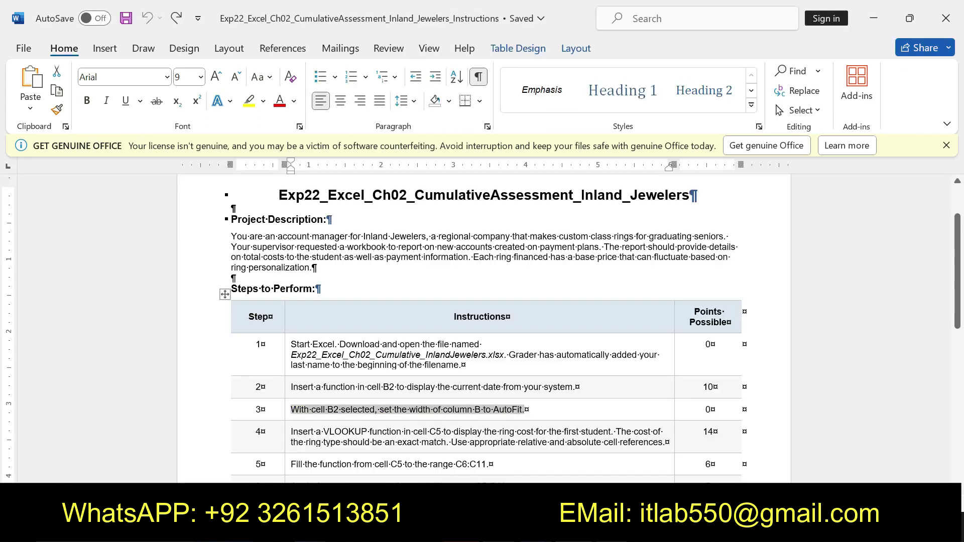
pyautogui.moveTo(291, 432); pyautogui.dragTo(666, 442)
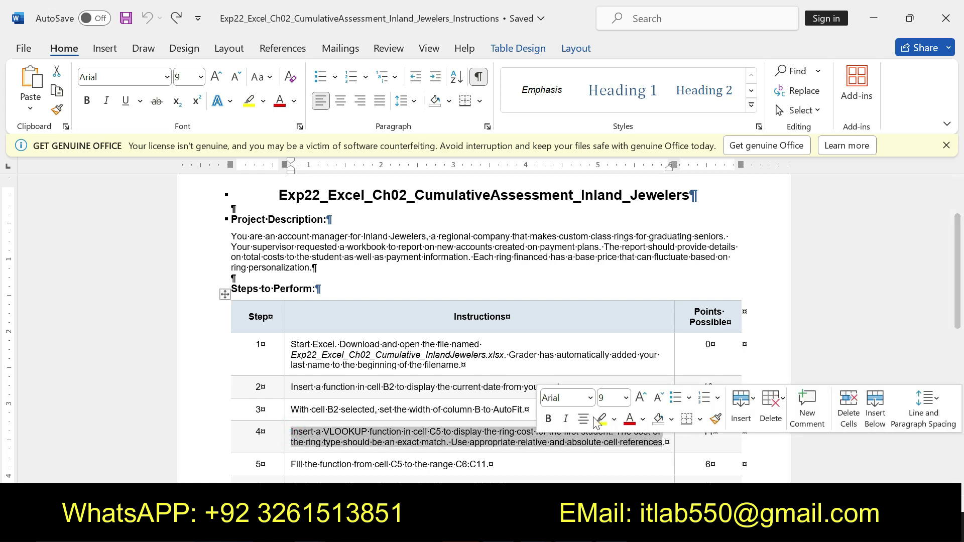
pyautogui.click(548, 419)
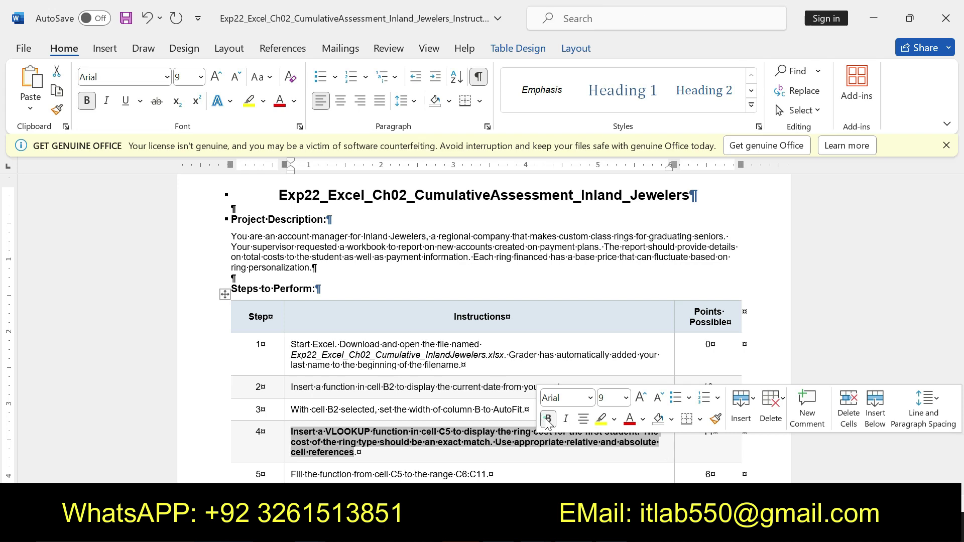
pyautogui.click(600, 418)
pyautogui.click(291, 431)
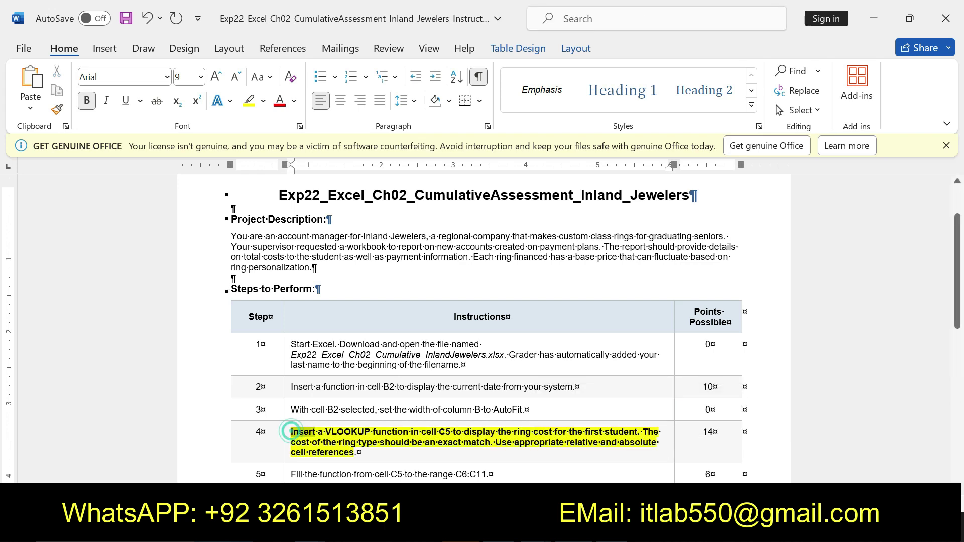
pyautogui.moveTo(292, 431); pyautogui.dragTo(357, 452)
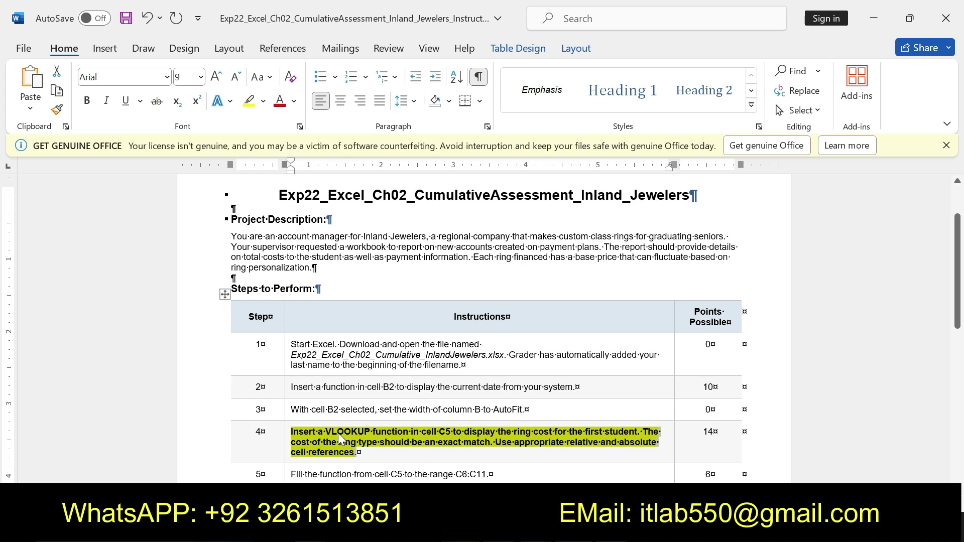
# - Reselect and review the highlighted step 4 instruction text
pyautogui.click(308, 442)
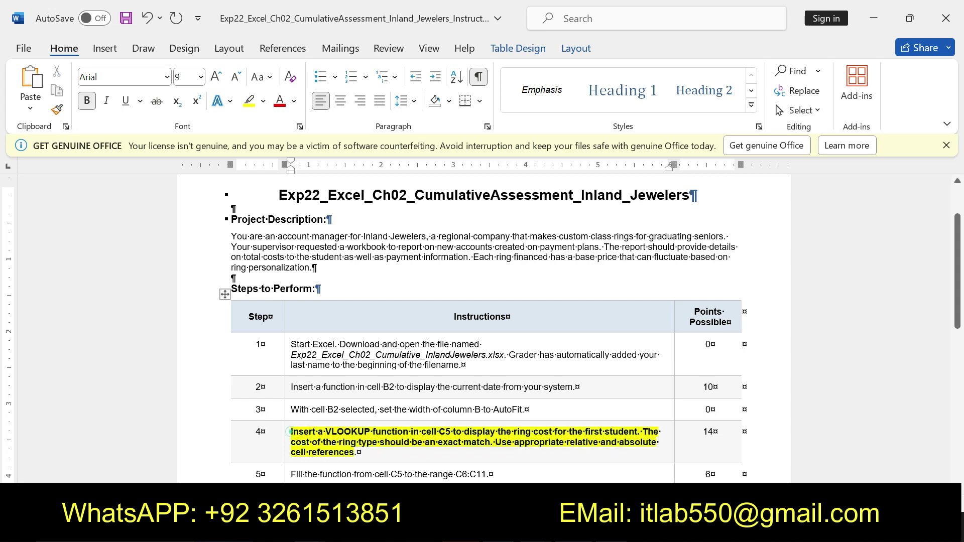
pyautogui.moveTo(291, 432); pyautogui.dragTo(355, 452)
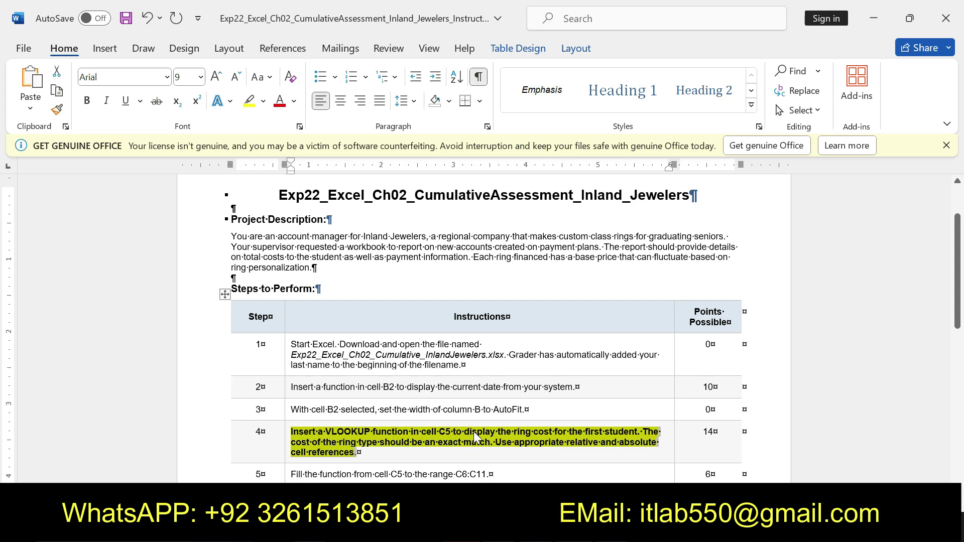
pyautogui.click(295, 432)
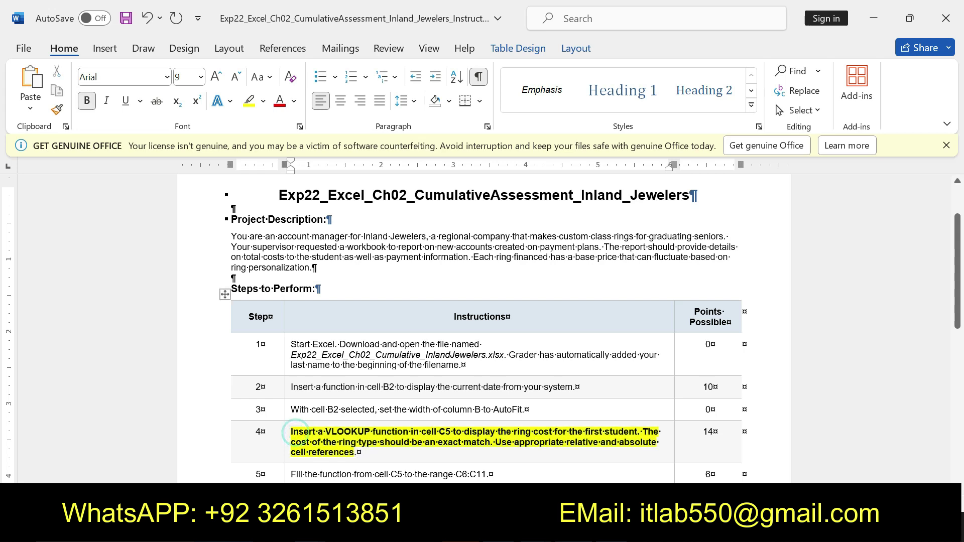
pyautogui.hotkey('ctrl', 'shift', 'Right')
pyautogui.hotkey('ctrl', 'shift', 'Right')
pyautogui.hotkey('ctrl', 'shift', 'Down')
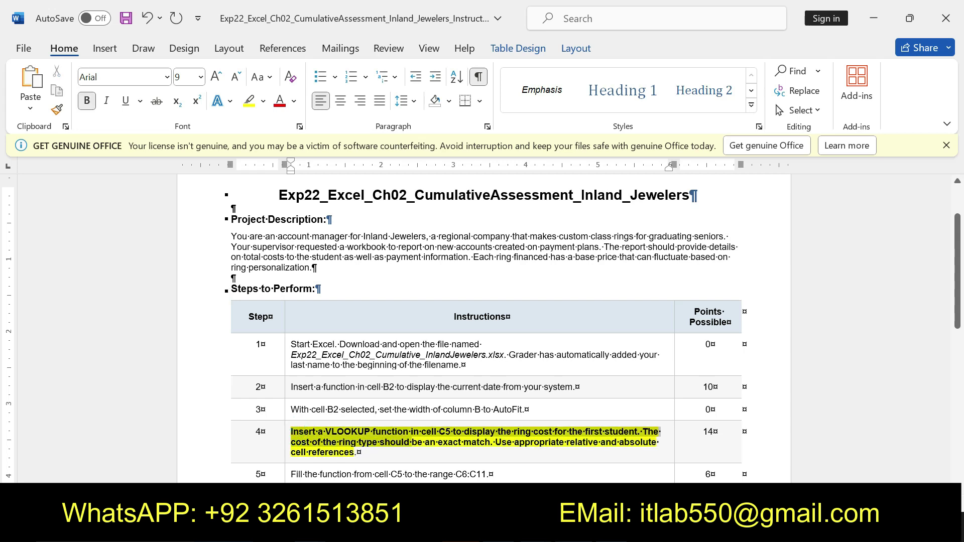
pyautogui.click(354, 435)
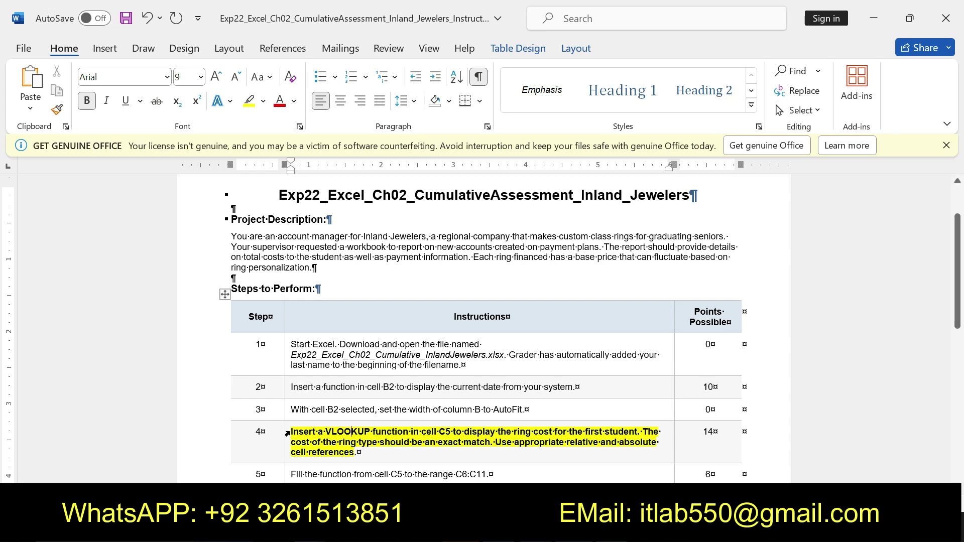
pyautogui.hotkey('alt', 'Tab')
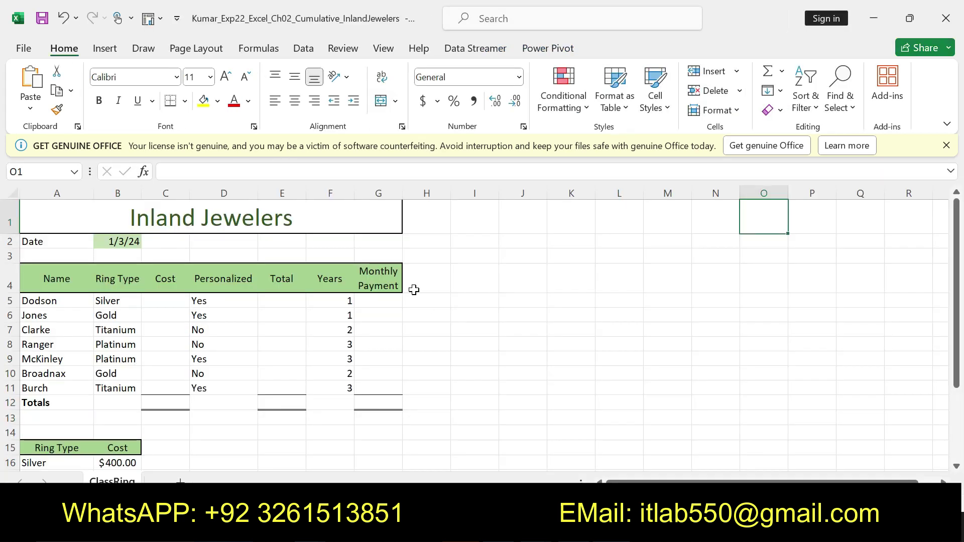
# - Start a VLOOKUP formula in C5 using B5 as the lookup value
pyautogui.click(176, 300)
pyautogui.write('=')
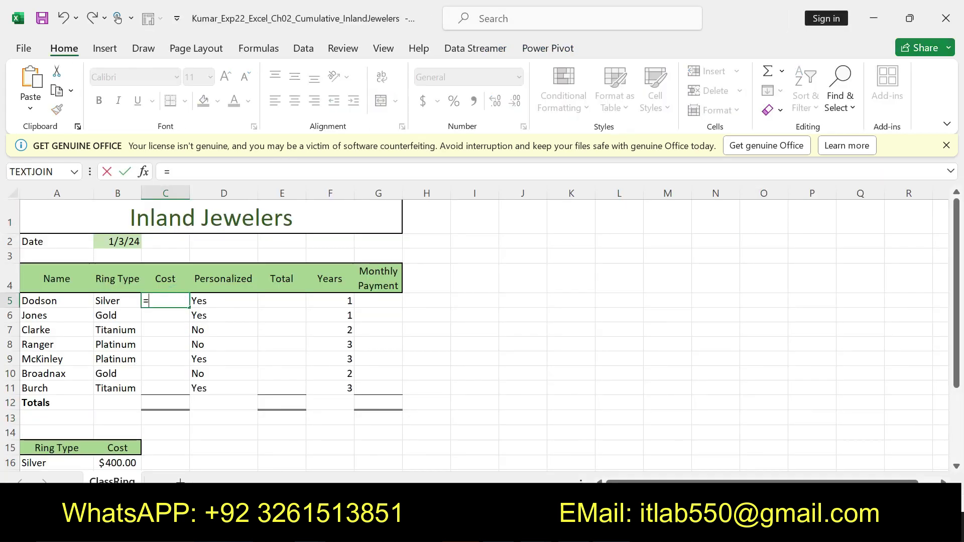
pyautogui.write('c')
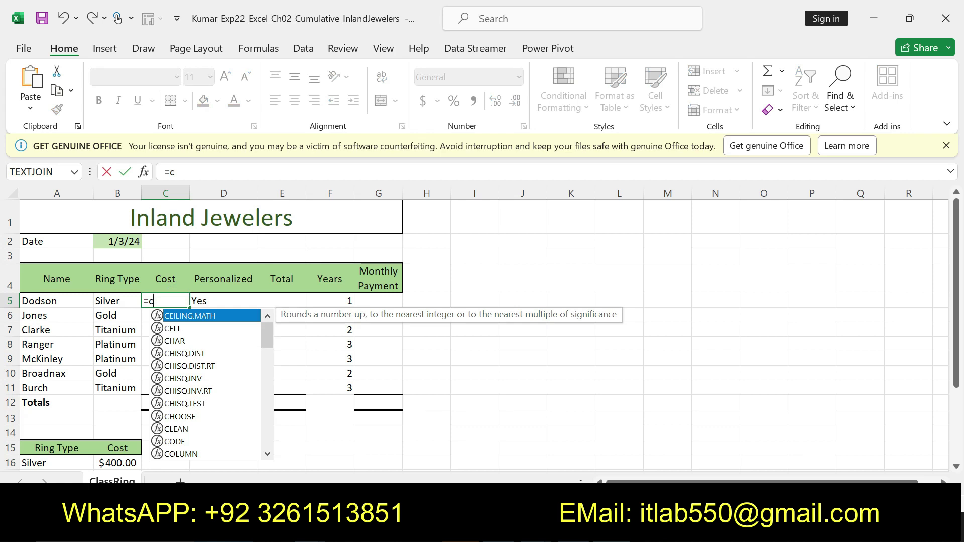
pyautogui.write('=vl')
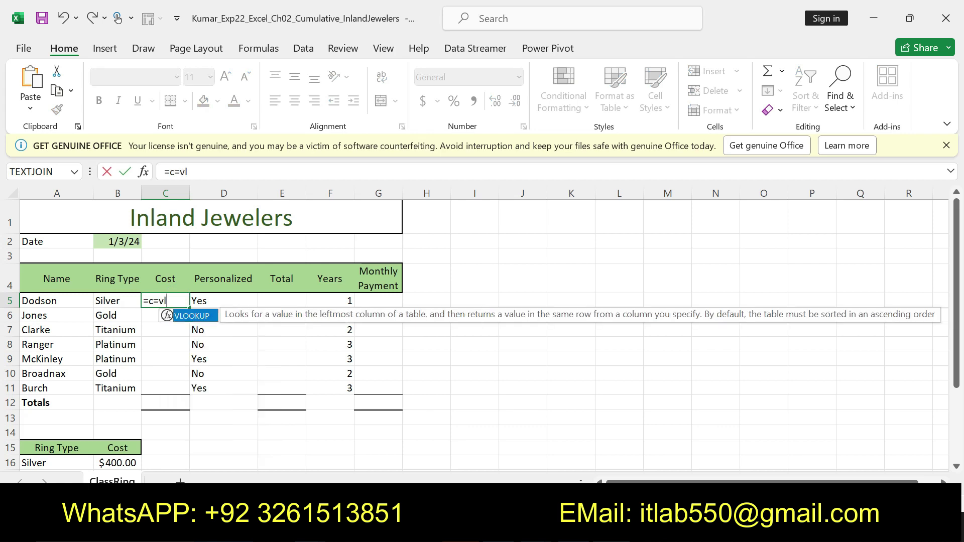
pyautogui.doubleClick(194, 319)
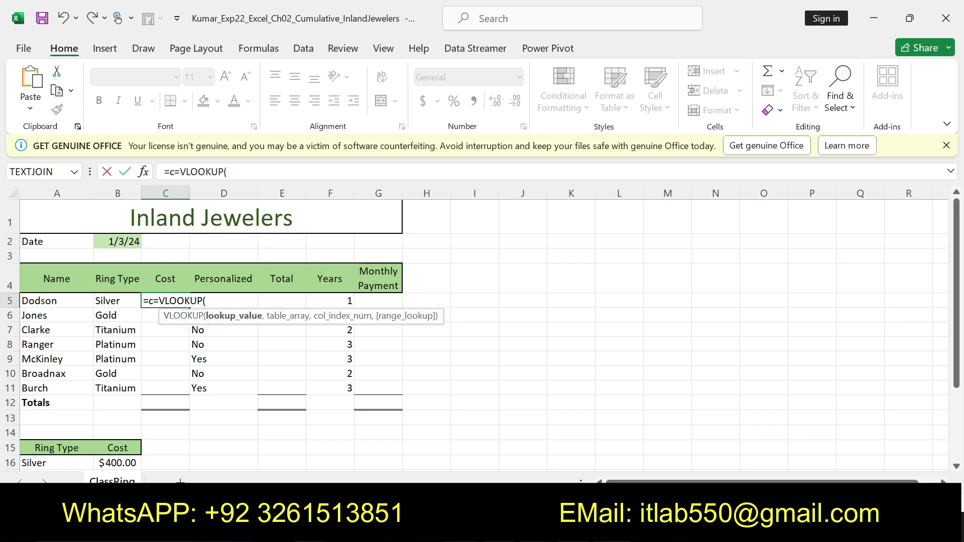
pyautogui.moveTo(179, 172); pyautogui.dragTo(169, 172)
pyautogui.press('Delete')
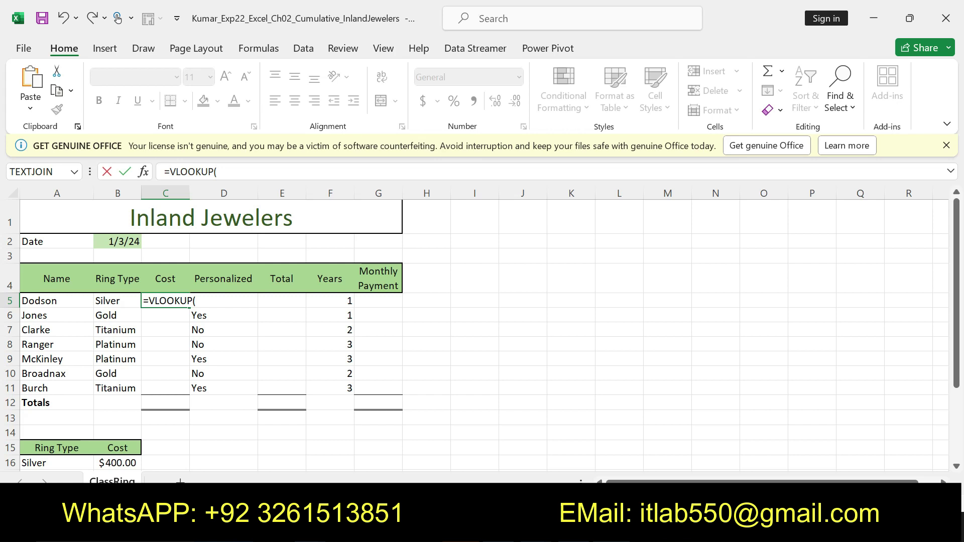
pyautogui.click(241, 173)
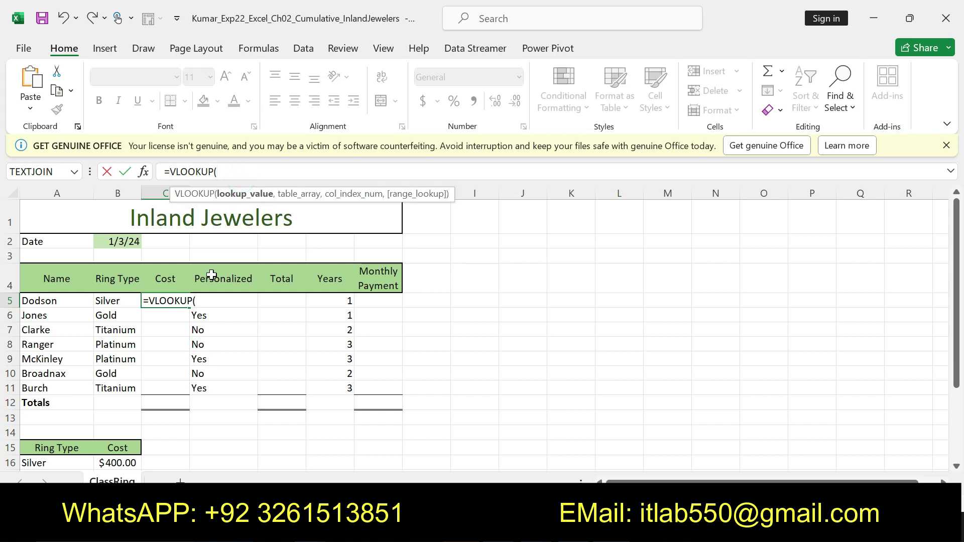
pyautogui.click(102, 303)
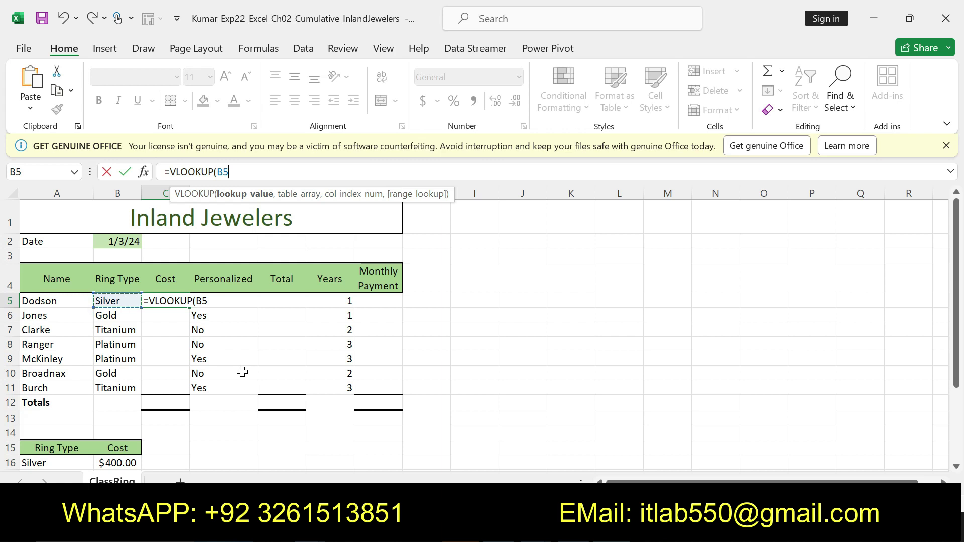
# - Finish it with absolute range $A$16:$B$19, column 2 and FALSE, returning 400
pyautogui.write(',A16:')
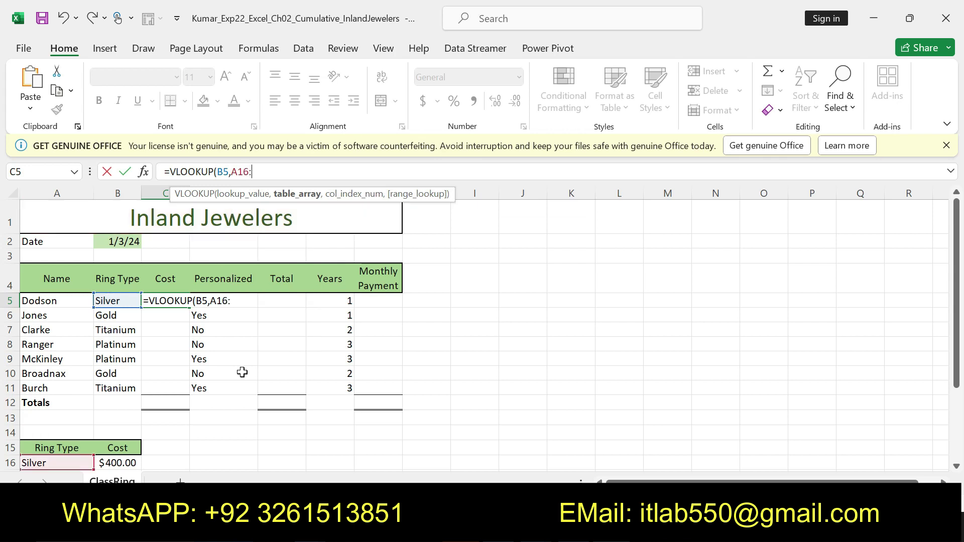
pyautogui.write('B19')
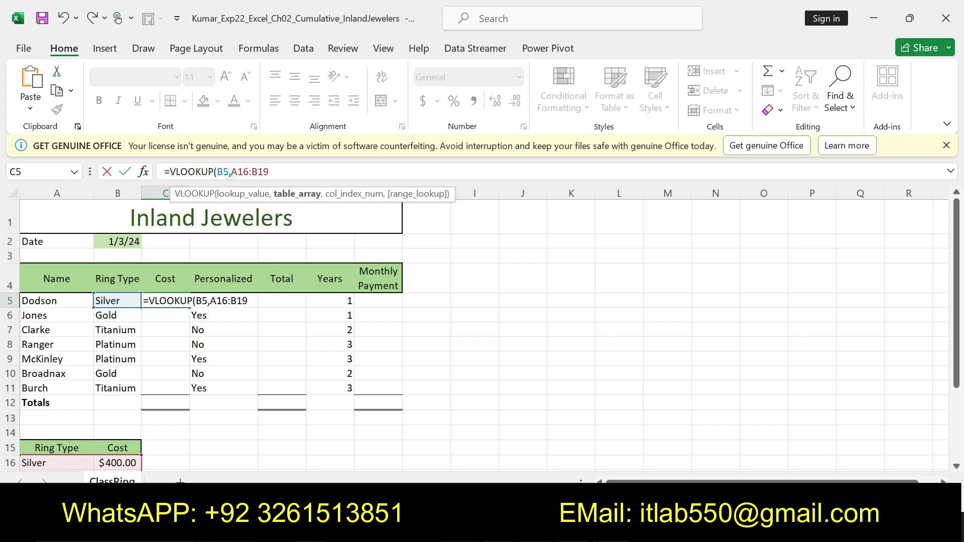
pyautogui.moveTo(230, 172); pyautogui.dragTo(269, 172)
pyautogui.press('F4')
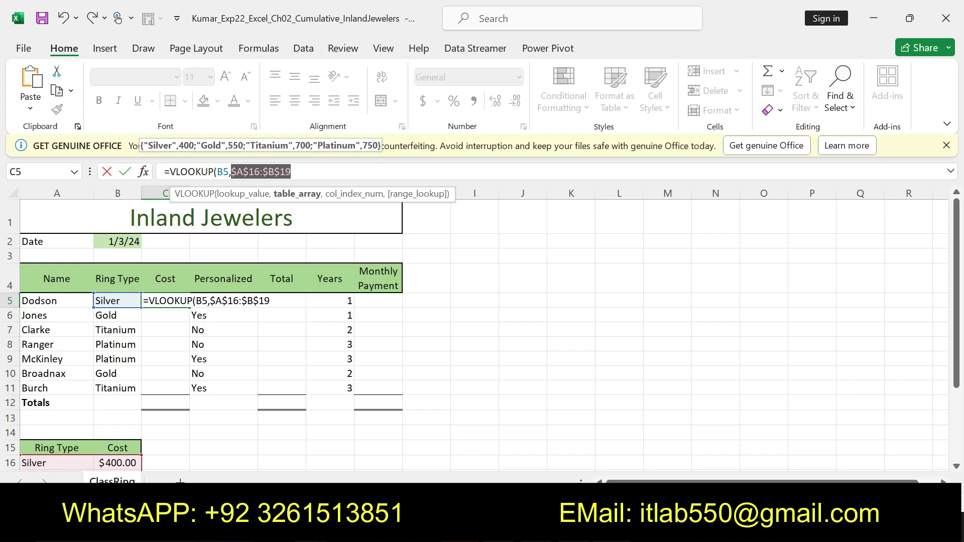
pyautogui.press('Right')
pyautogui.write(',')
pyautogui.write('2,FA')
pyautogui.write('S')
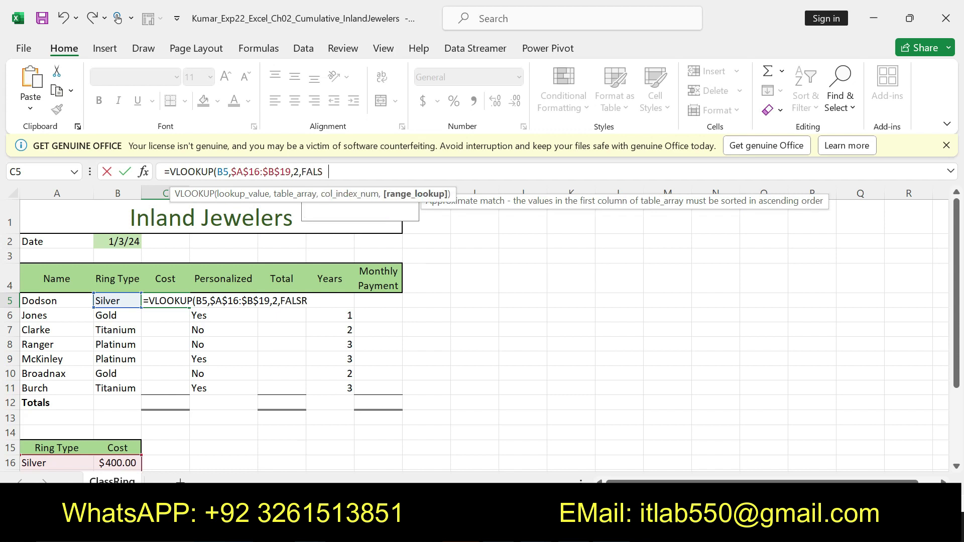
pyautogui.write('E')
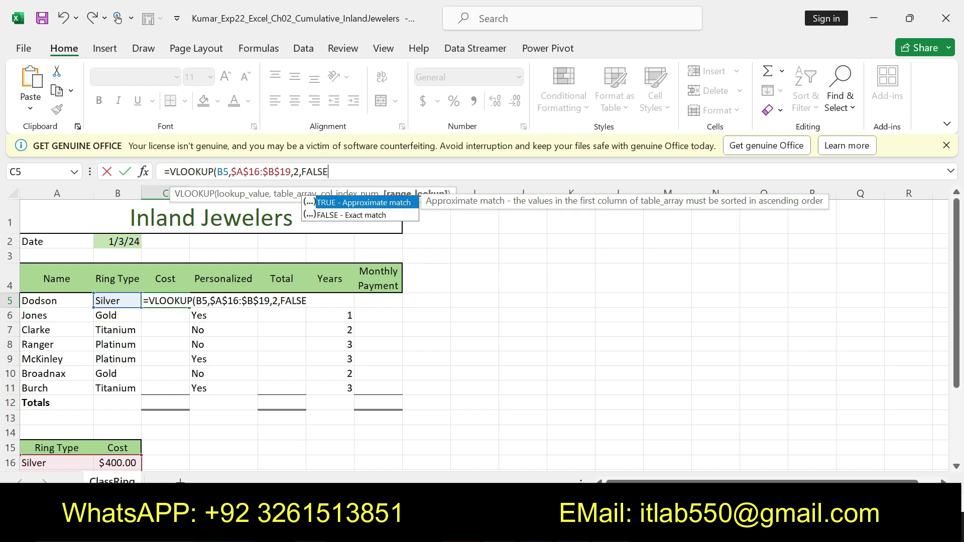
pyautogui.write(')')
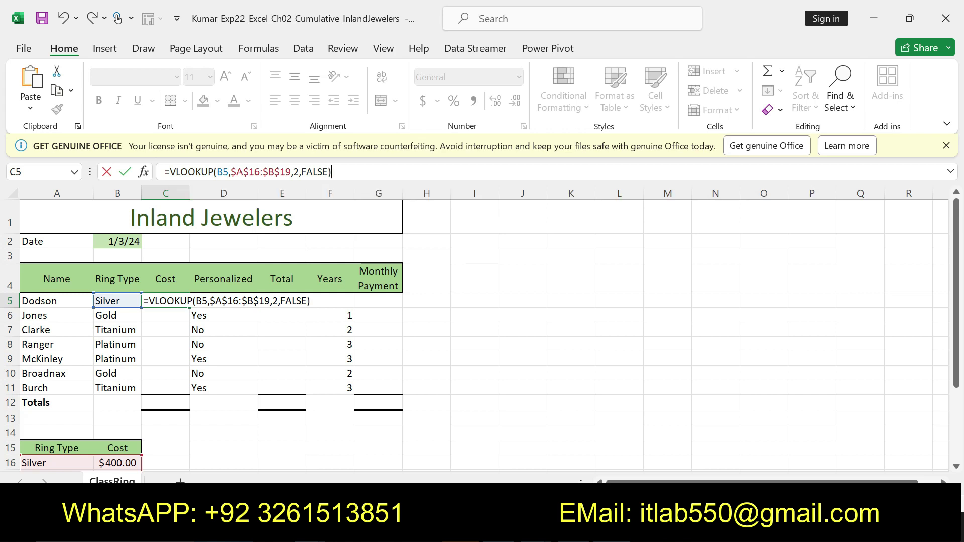
pyautogui.press('Return')
pyautogui.click(173, 300)
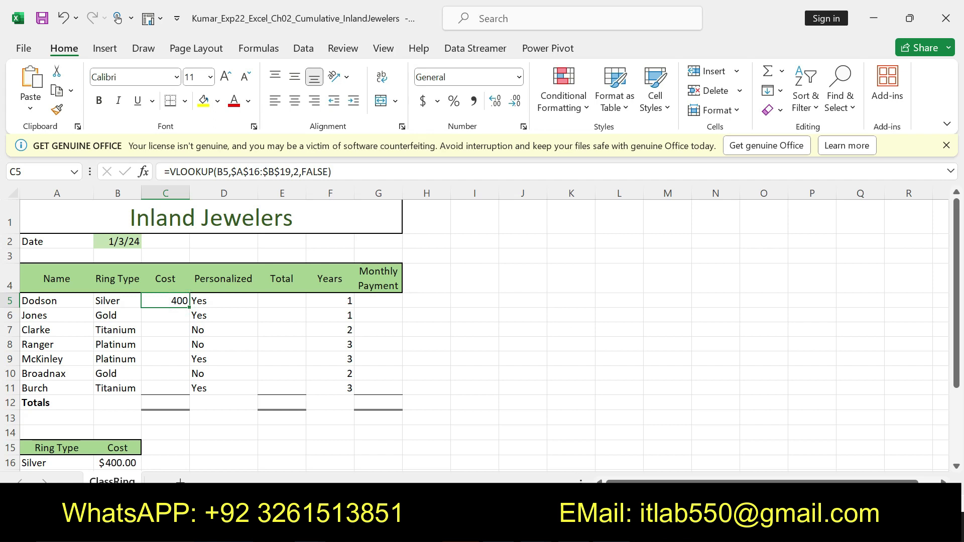
# - Remove step 4's highlight and make the step 5 fill instruction bold and yellow-highlighted
pyautogui.hotkey('alt', 'Tab')
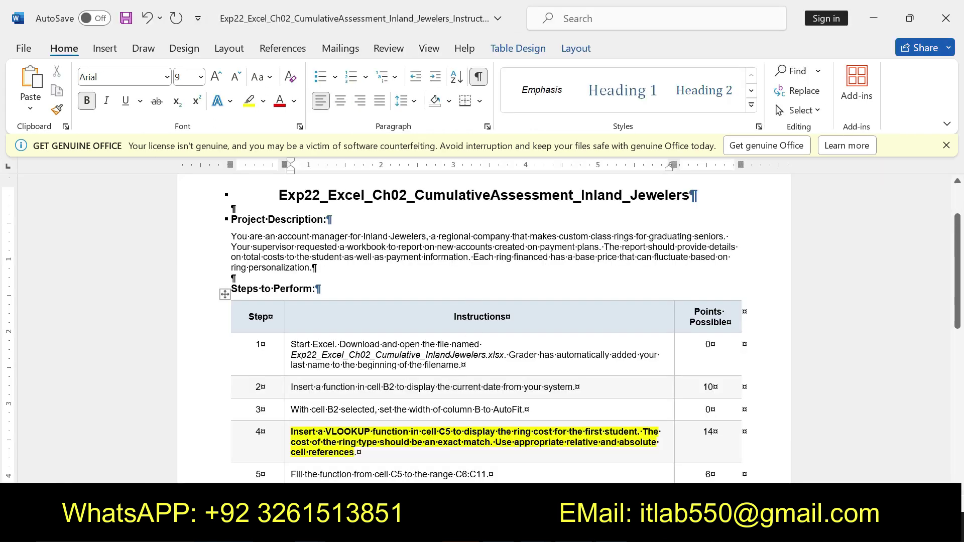
pyautogui.moveTo(413, 432); pyautogui.dragTo(359, 453)
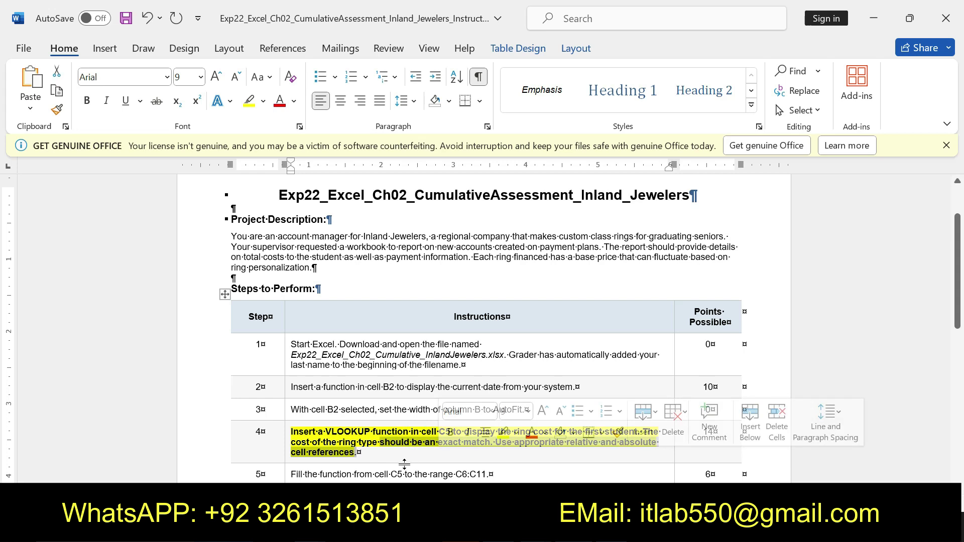
pyautogui.hotkey('ctrl', 'z')
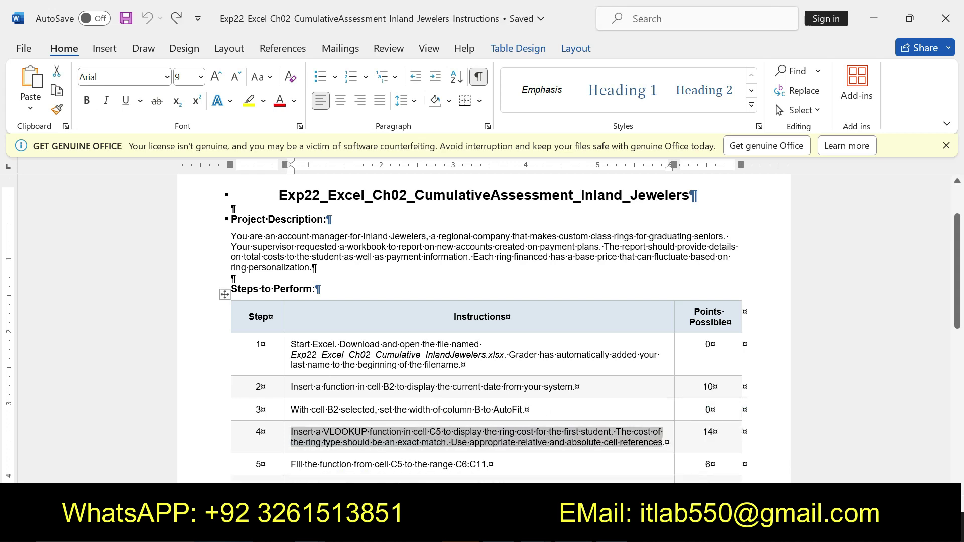
pyautogui.moveTo(291, 464); pyautogui.dragTo(489, 465)
pyautogui.click(503, 437)
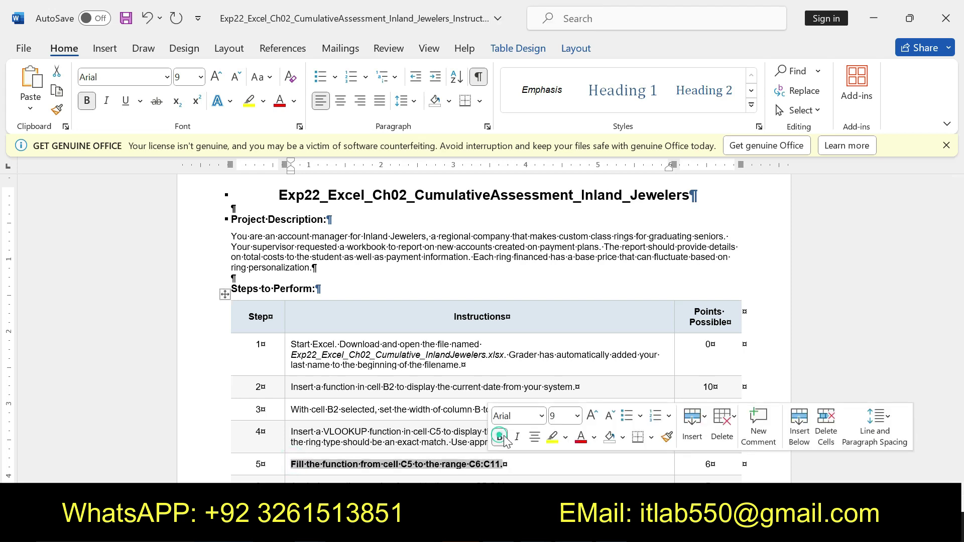
pyautogui.click(552, 437)
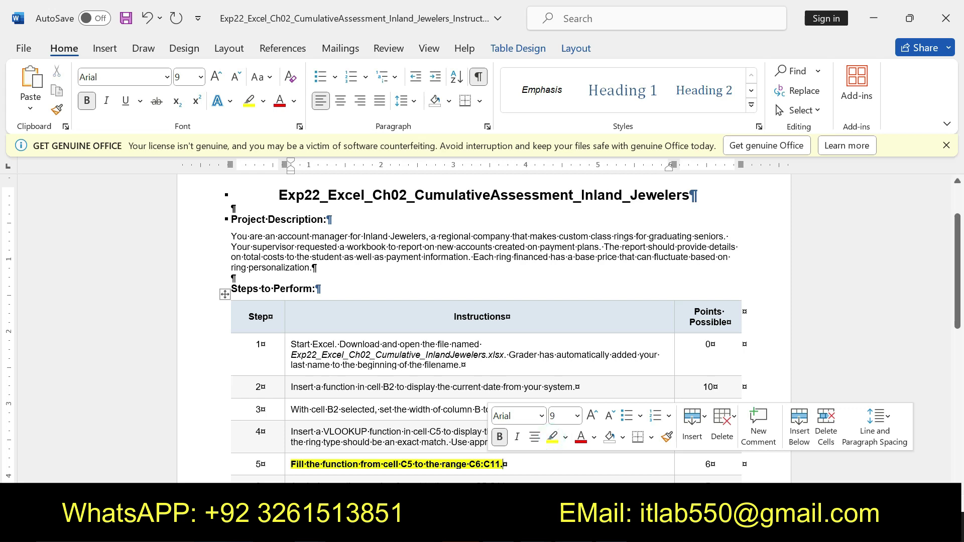
pyautogui.moveTo(291, 464); pyautogui.dragTo(504, 464)
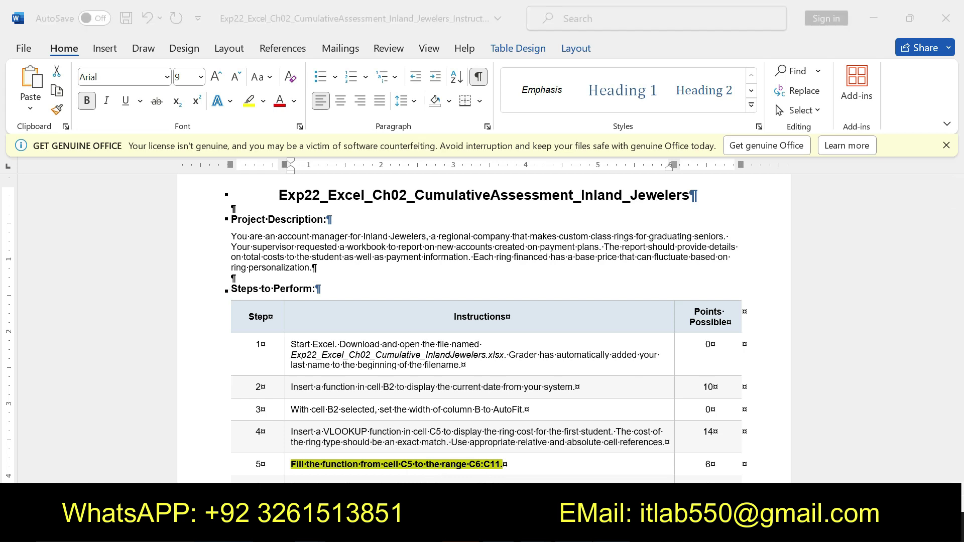
# - Fill the C5 VLOOKUP formula down through C11
pyautogui.hotkey('alt', 'Tab')
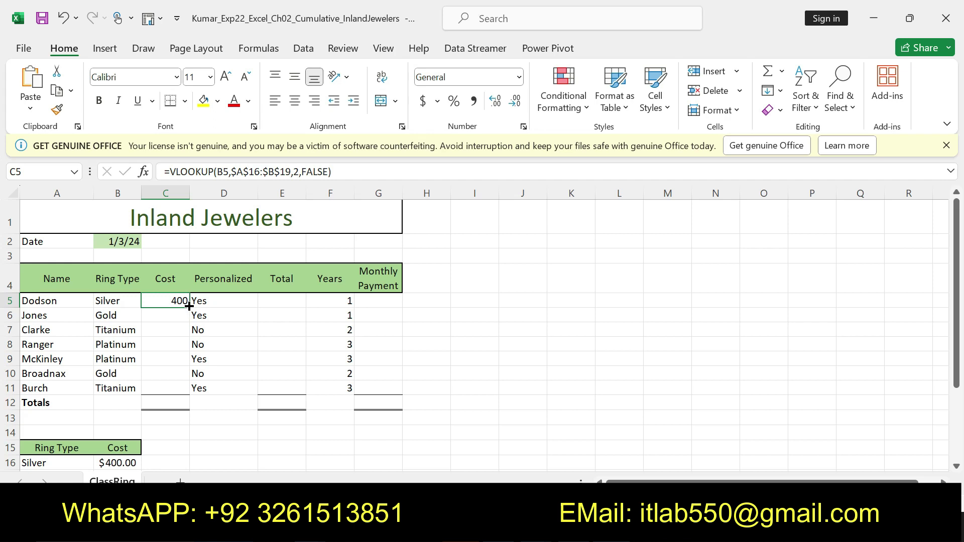
pyautogui.moveTo(189, 307); pyautogui.dragTo(184, 392)
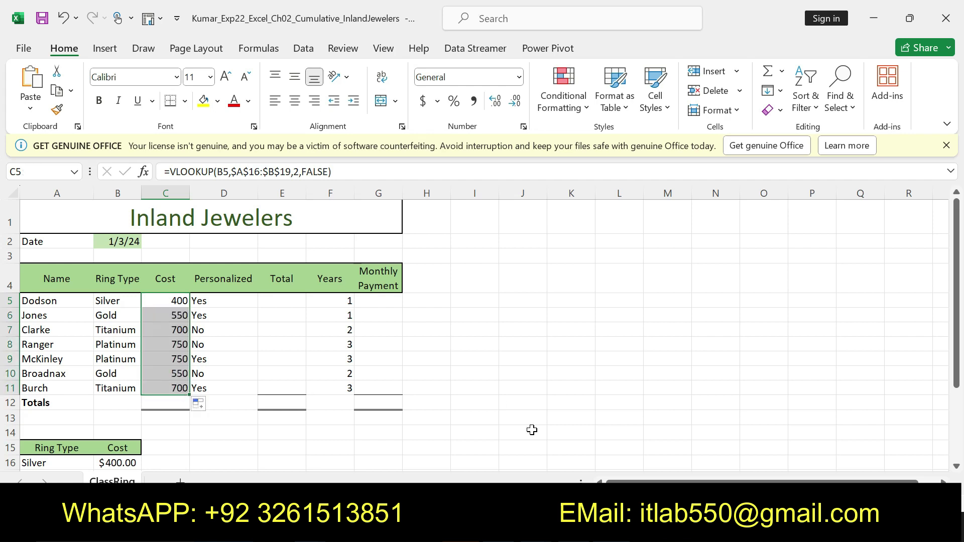
pyautogui.hotkey('alt', 'Tab')
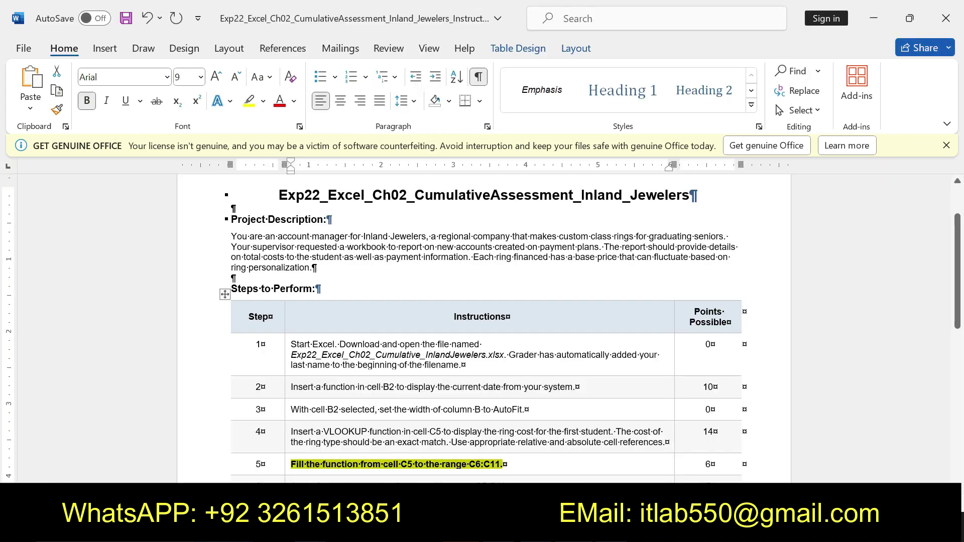
# - Undo step 5's formatting, then bold and yellow-highlight the step 6 Accounting-format instruction
pyautogui.hotkey('ctrl', 'z')
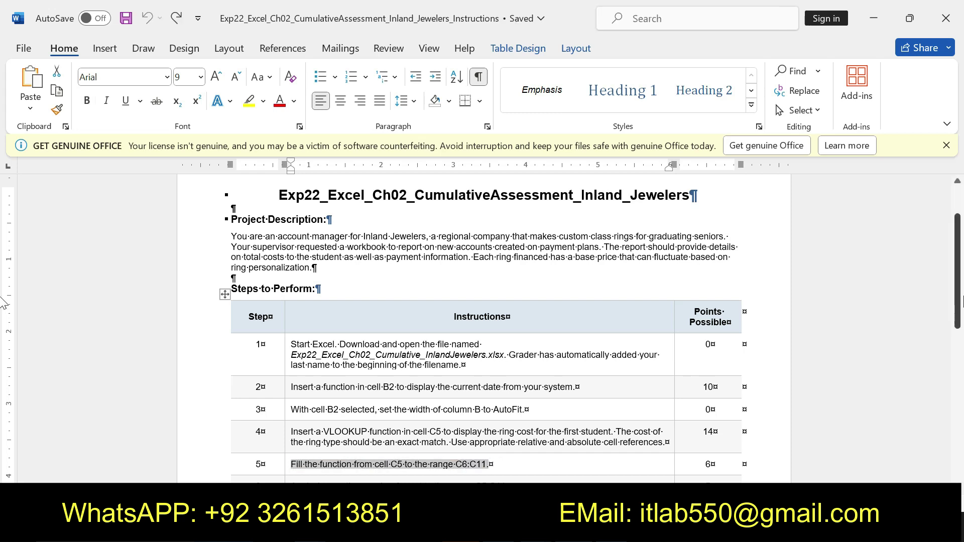
pyautogui.scroll(-1, 482, 326)
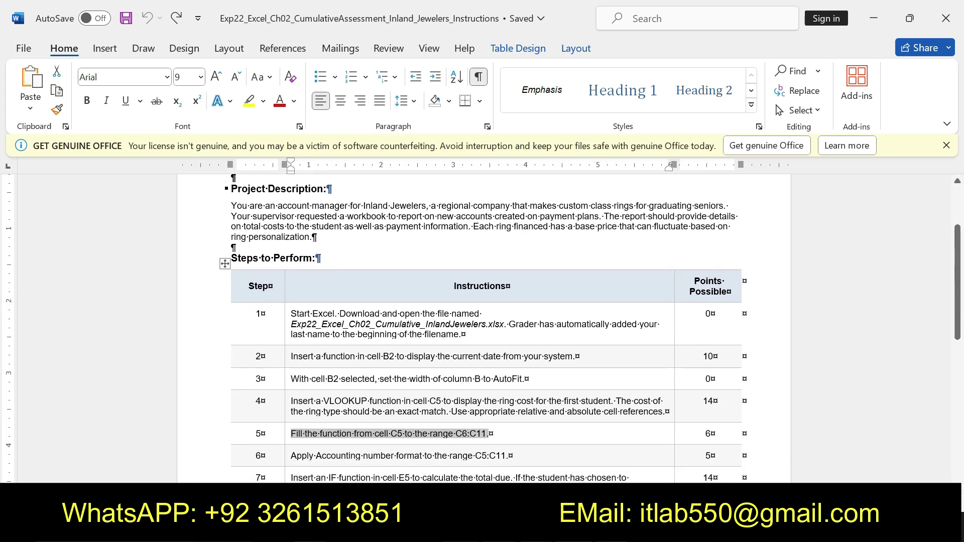
pyautogui.moveTo(290, 456); pyautogui.dragTo(509, 457)
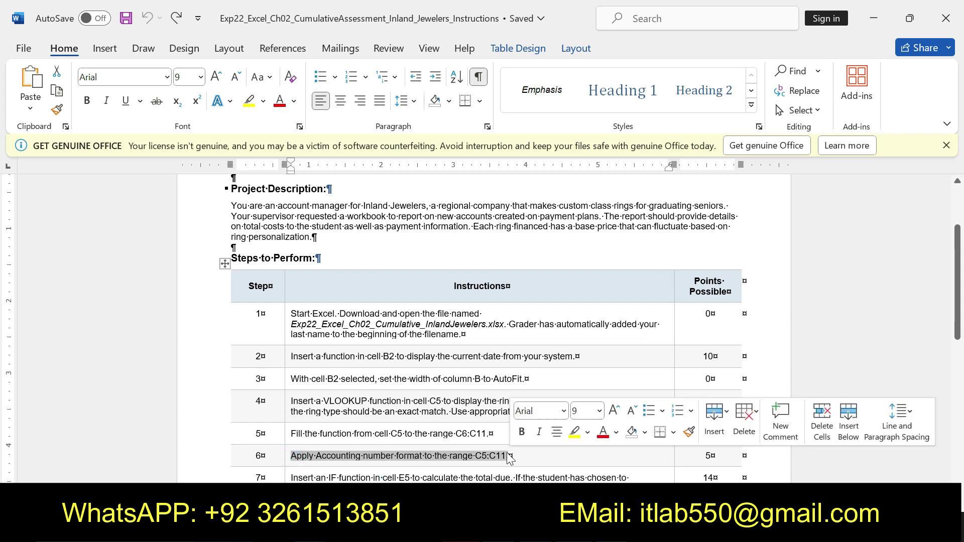
pyautogui.click(522, 433)
pyautogui.click(574, 434)
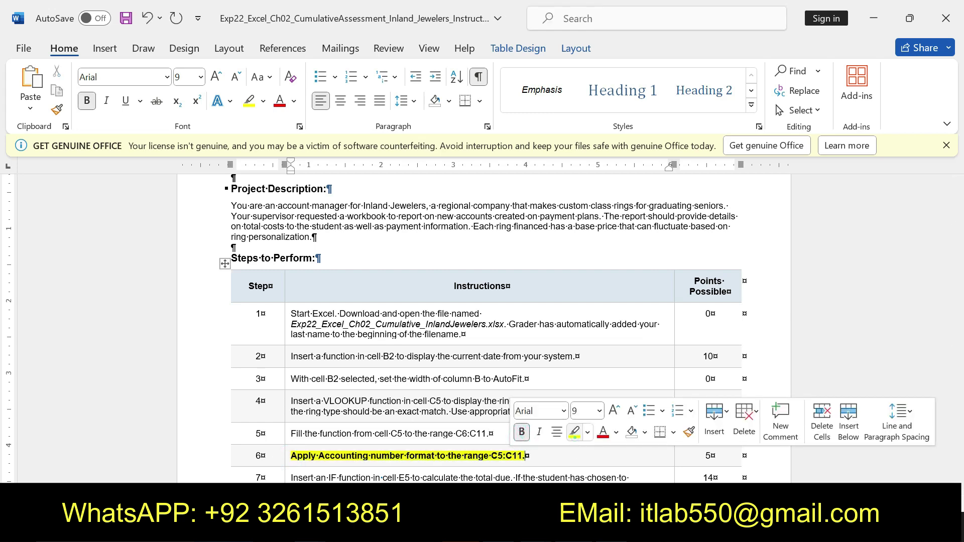
pyautogui.moveTo(530, 456); pyautogui.dragTo(296, 462)
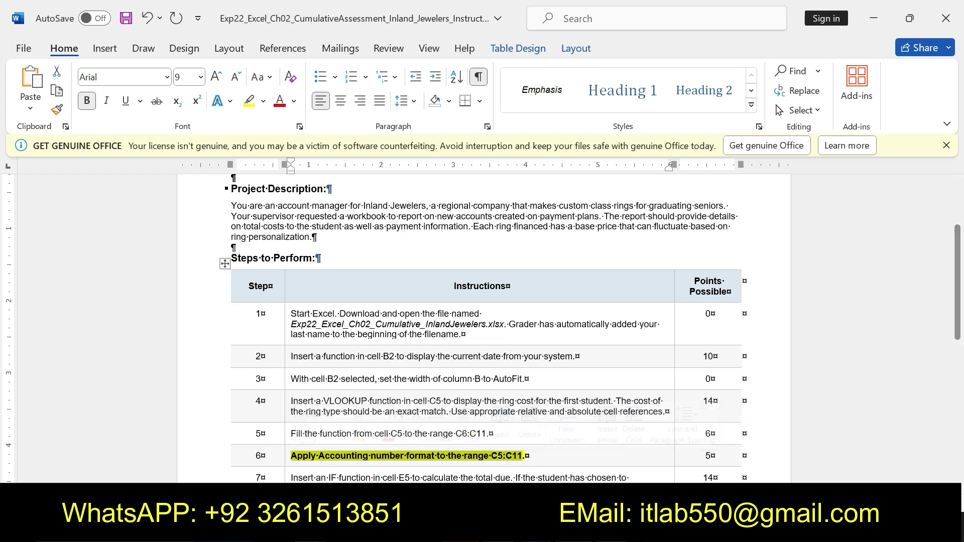
# - Apply Accounting format to C5:C11 so costs show as $400.00 and $550.00
pyautogui.hotkey('alt', 'Tab')
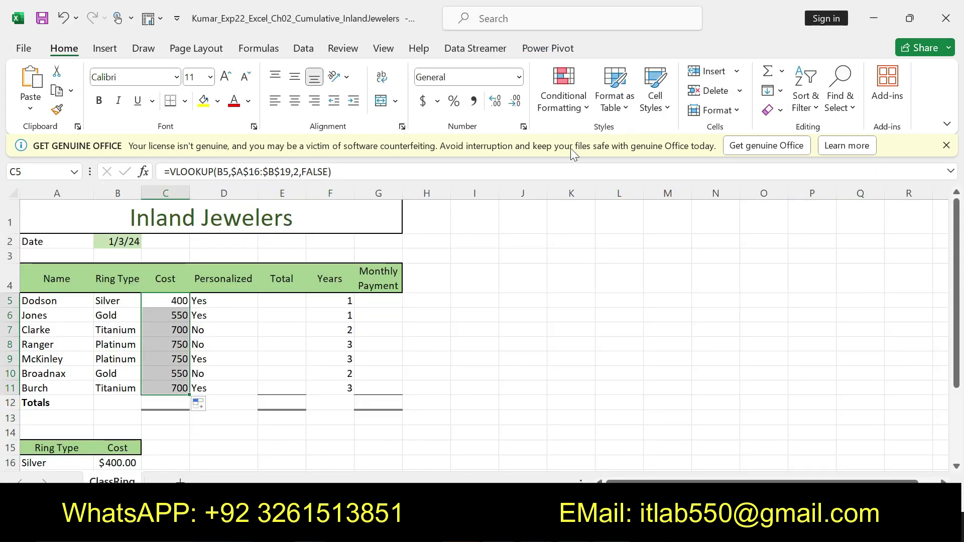
pyautogui.click(422, 101)
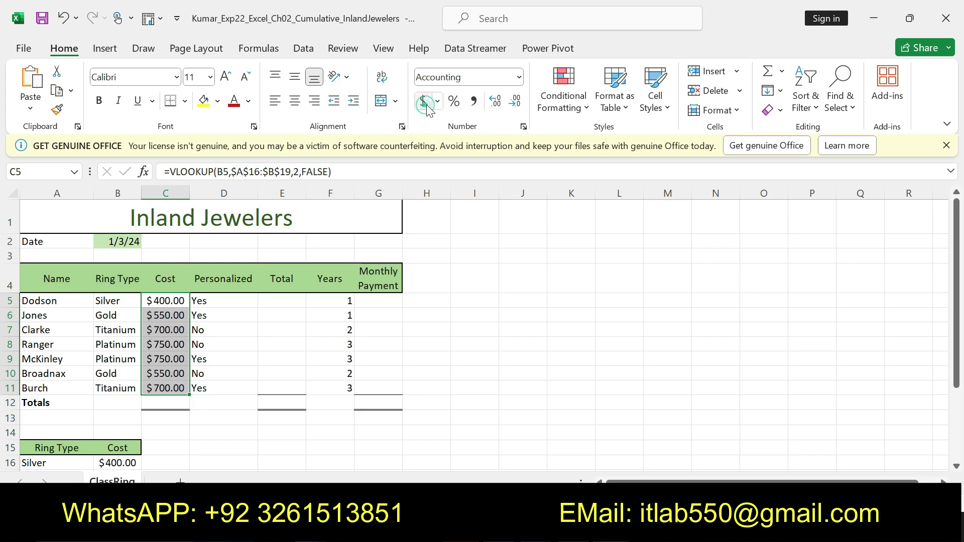
# - Remove step 6's highlight and make the step 7 IF-function instruction bold with yellow highlight
pyautogui.hotkey('alt', 'Tab')
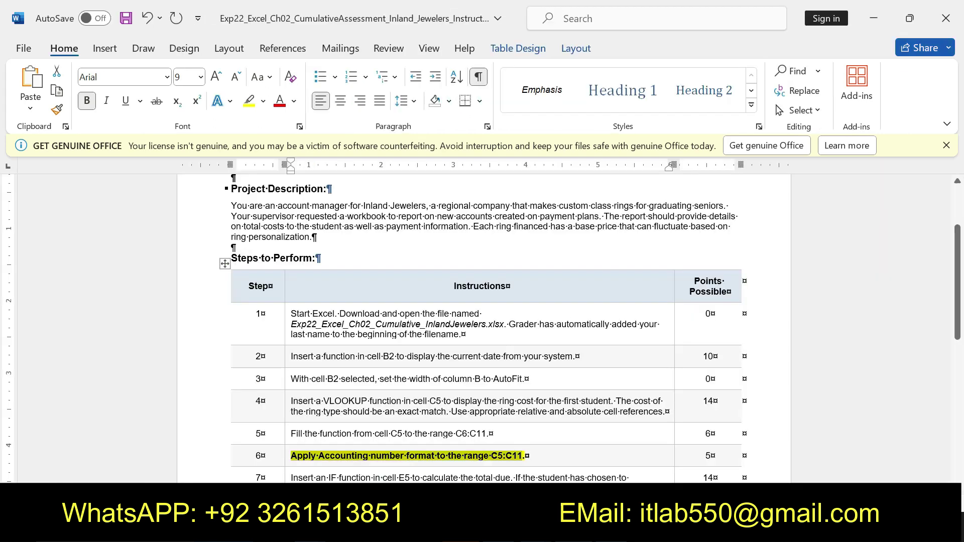
pyautogui.hotkey('ctrl', 'z')
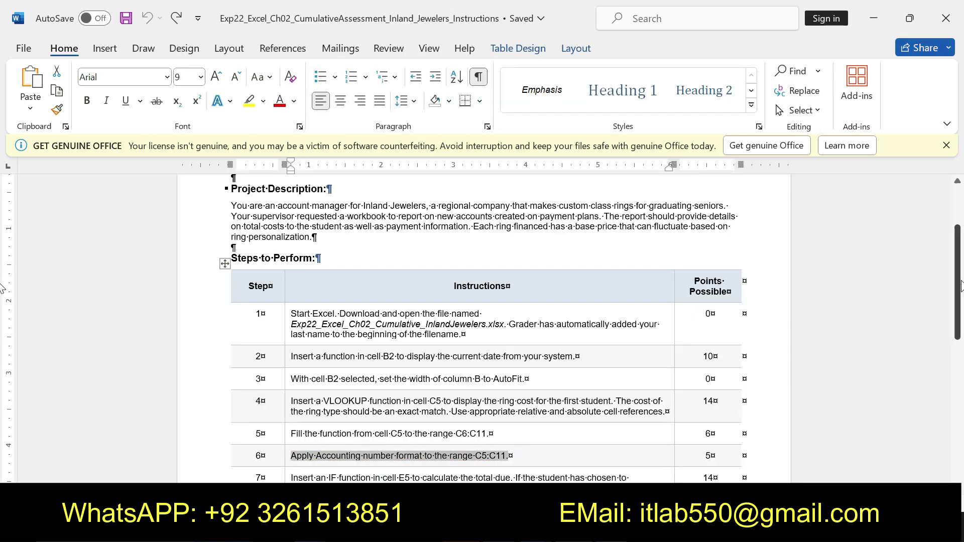
pyautogui.scroll(-1, 959, 300)
pyautogui.scroll(-1, 959, 300)
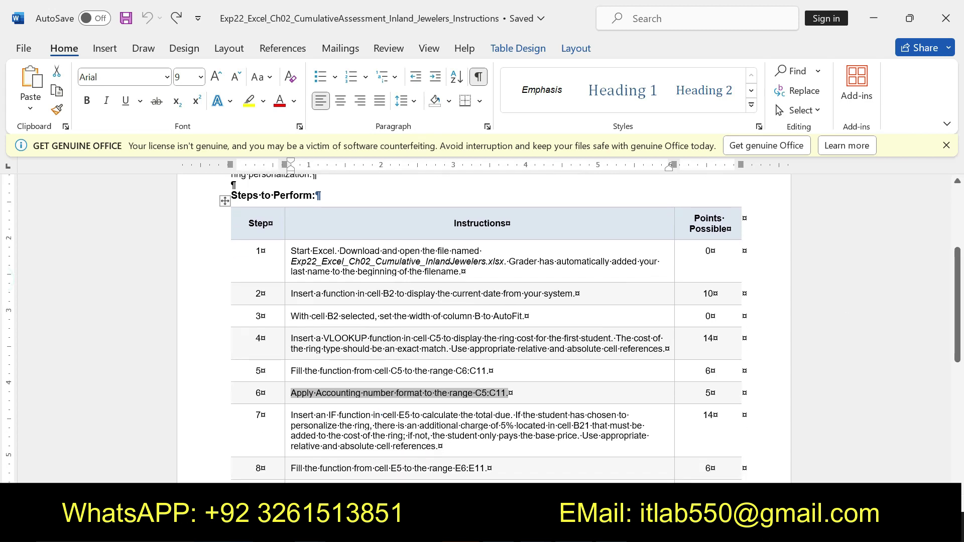
pyautogui.moveTo(291, 415); pyautogui.dragTo(439, 447)
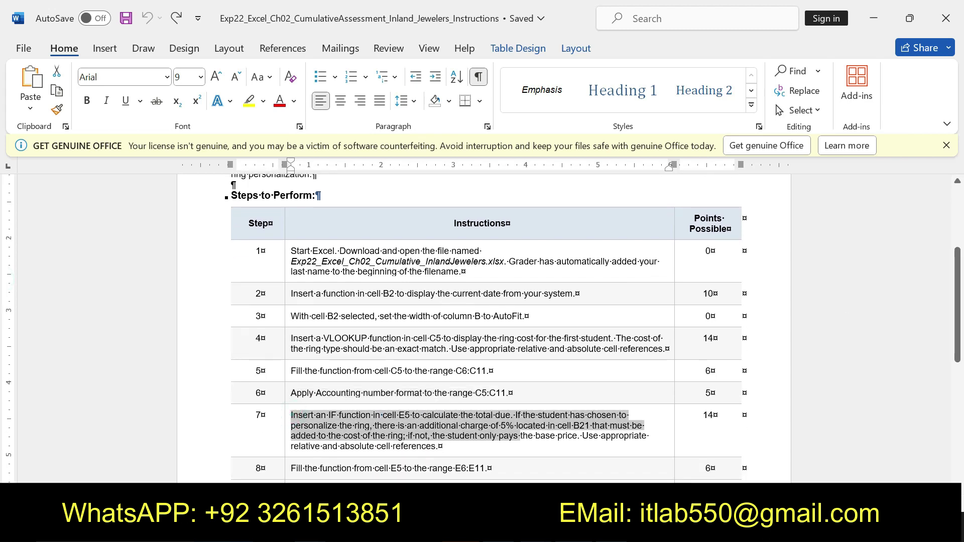
pyautogui.click(538, 424)
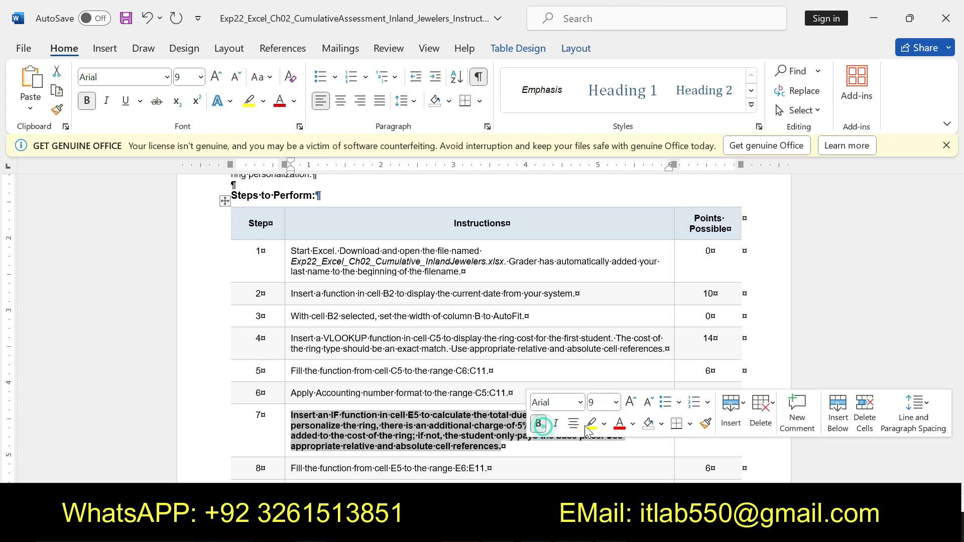
pyautogui.click(591, 431)
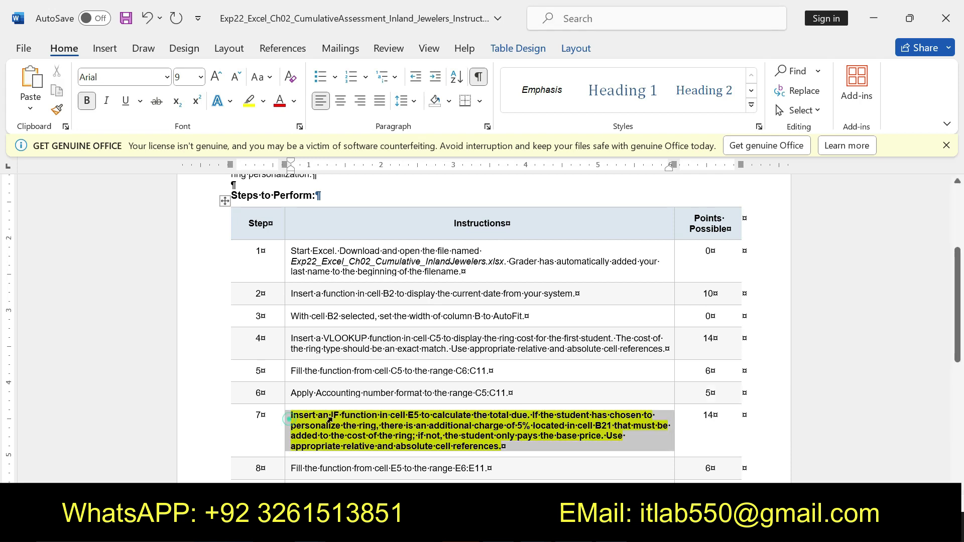
pyautogui.moveTo(296, 417)
pyautogui.mouseDown()
pyautogui.moveTo(645, 417)
pyautogui.moveTo(625, 437)
pyautogui.moveTo(503, 446)
pyautogui.mouseUp()
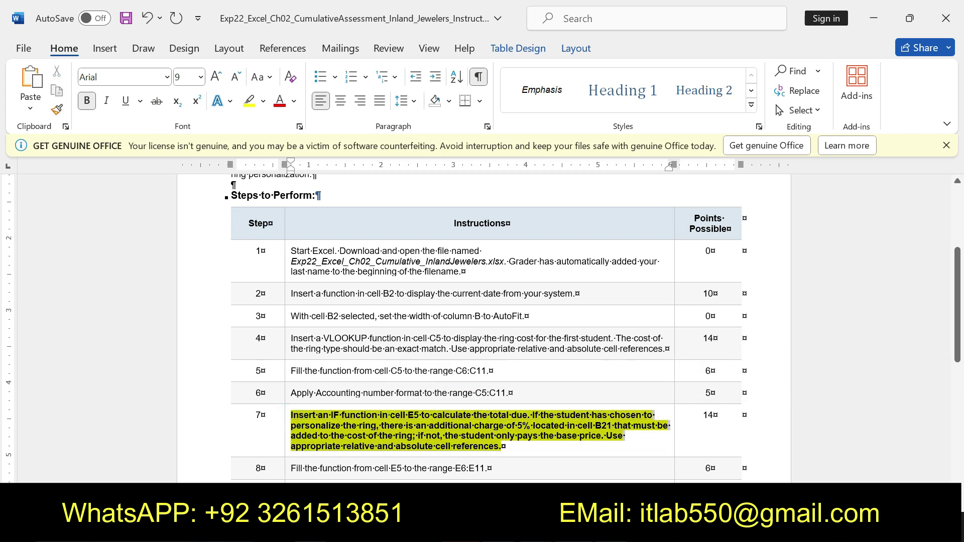
pyautogui.click(303, 413)
pyautogui.moveTo(291, 415)
pyautogui.mouseDown()
pyautogui.moveTo(601, 435)
pyautogui.moveTo(492, 468)
pyautogui.moveTo(507, 447)
pyautogui.mouseUp()
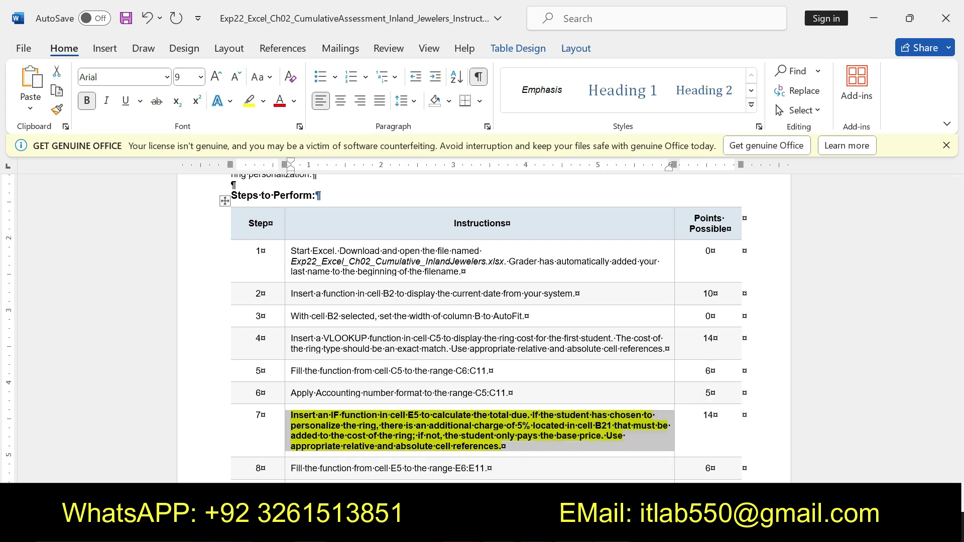
pyautogui.hotkey('alt', 'Tab')
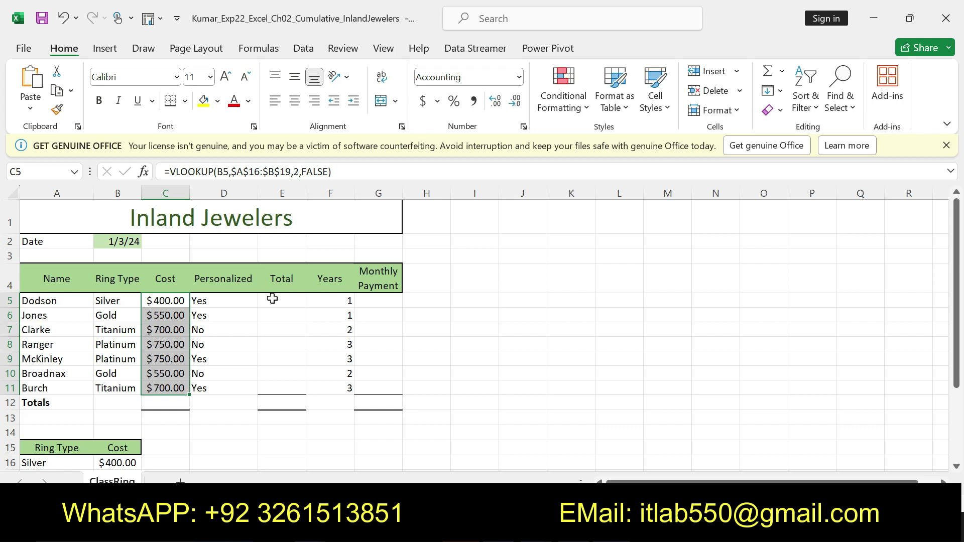
# - Enter =IF(D5="YES",C5+(C5*$B$21),C5) in E5, giving the first ring's total of 420
pyautogui.click(273, 299)
pyautogui.write('=I')
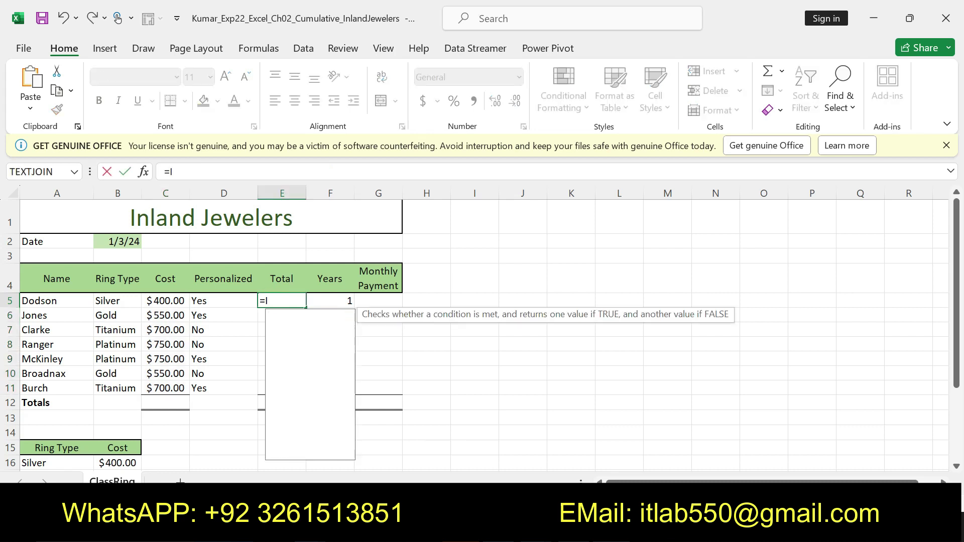
pyautogui.write('F')
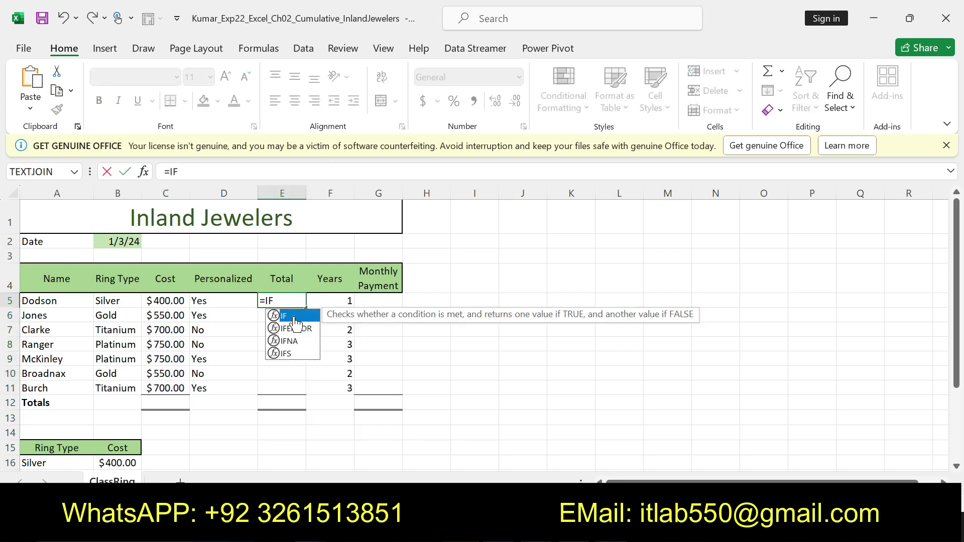
pyautogui.doubleClick(294, 317)
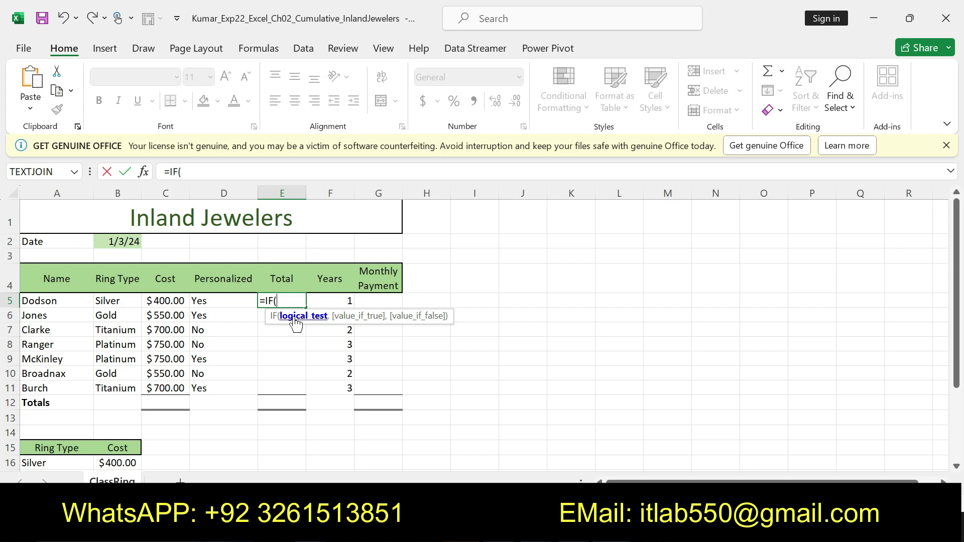
pyautogui.write('d5')
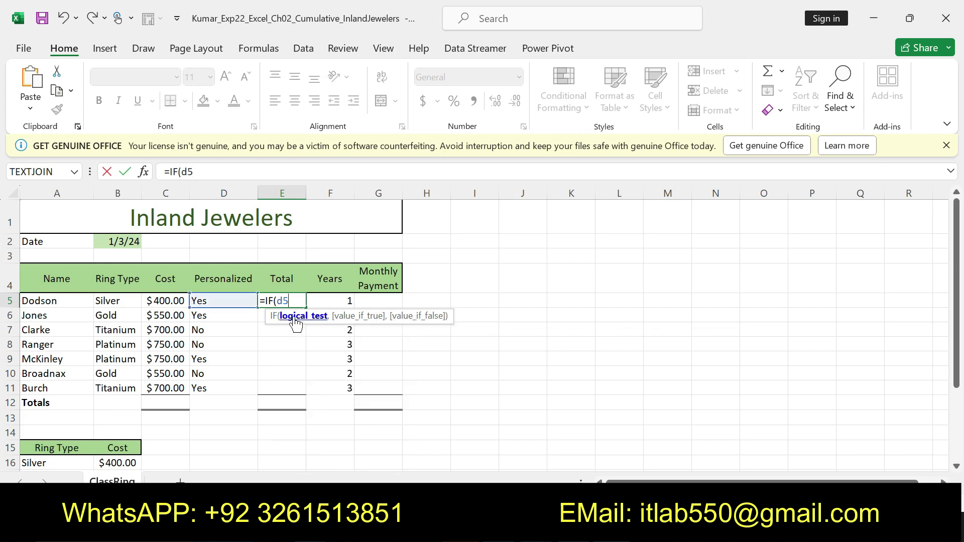
pyautogui.write('="YES"')
pyautogui.write(',C5')
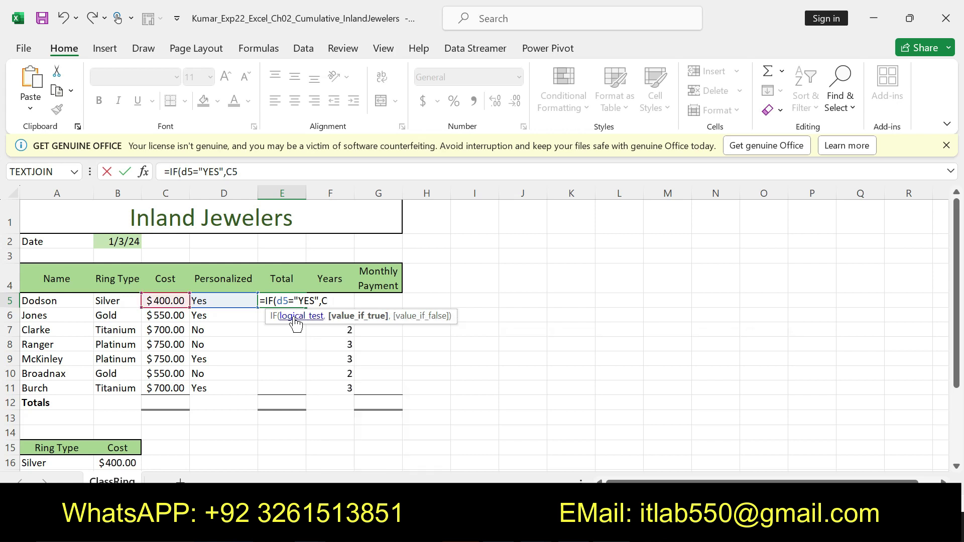
pyautogui.write('+')
pyautogui.write('(')
pyautogui.write('C5')
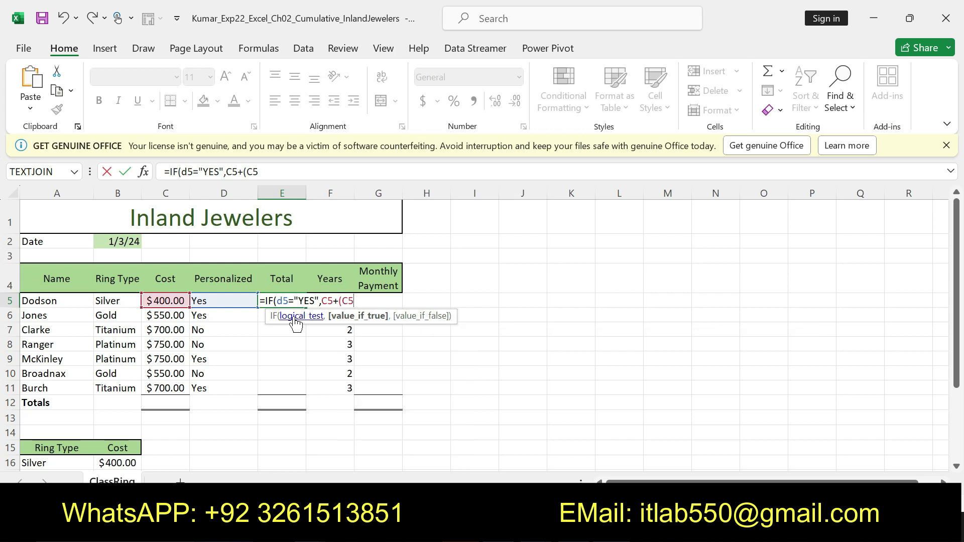
pyautogui.write('*')
pyautogui.write('B21')
pyautogui.doubleClick(271, 172)
pyautogui.press('F4')
pyautogui.click(309, 174)
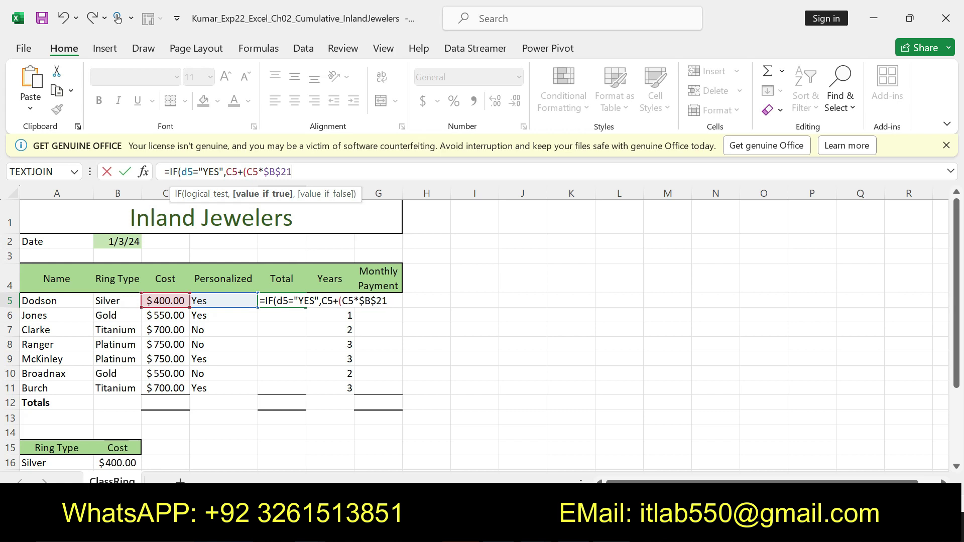
pyautogui.write(')')
pyautogui.write(',C5')
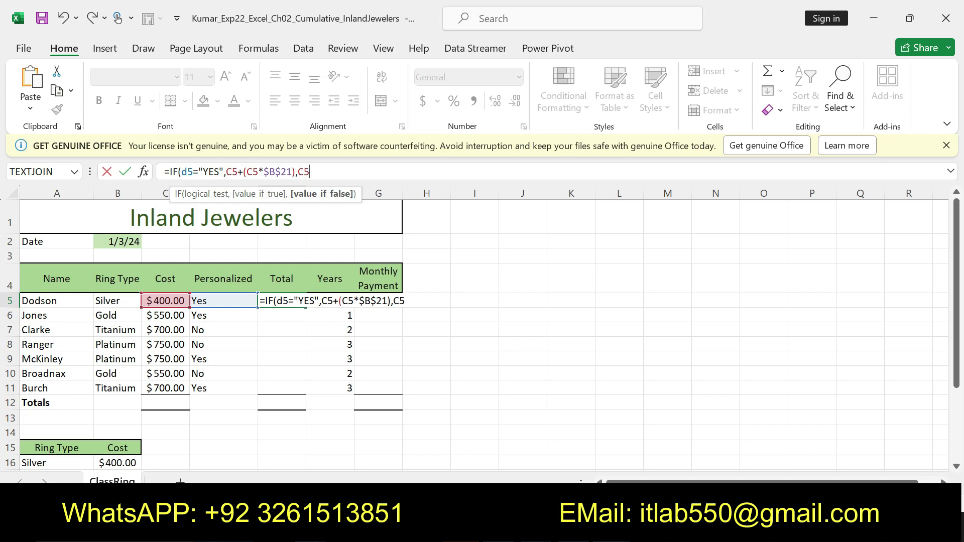
pyautogui.write(')')
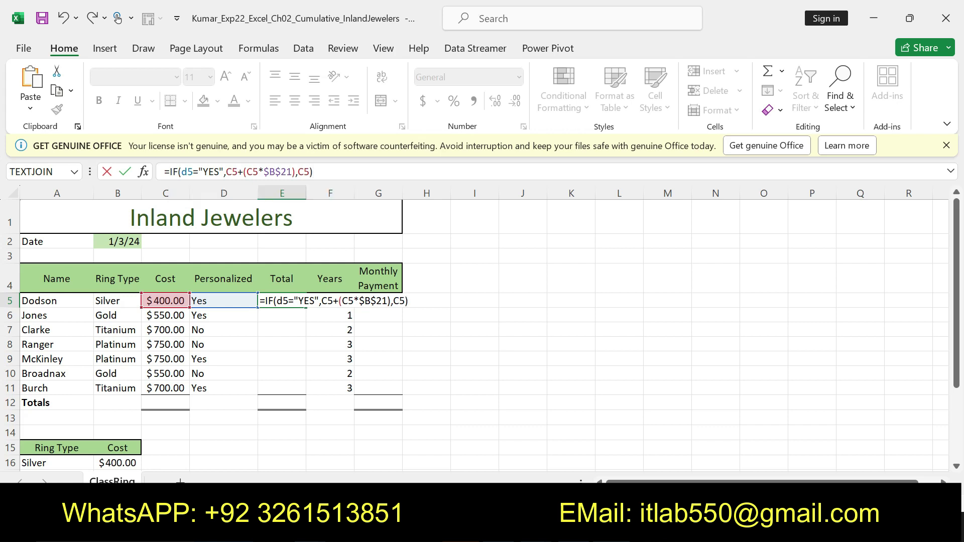
pyautogui.press('Return')
pyautogui.click(294, 302)
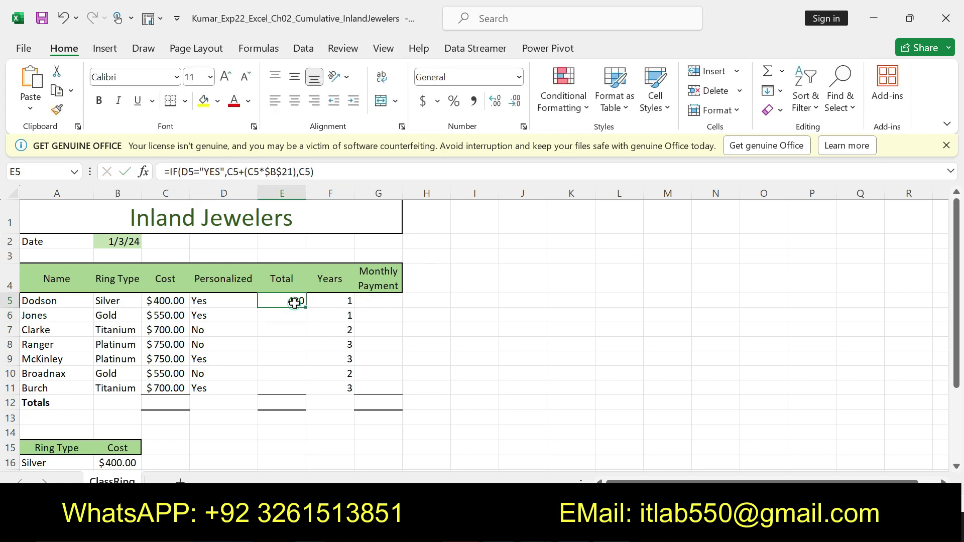
# - Back in Word, undo the bold yellow highlight on step 7's IF function instruction
pyautogui.hotkey('alt', 'Tab')
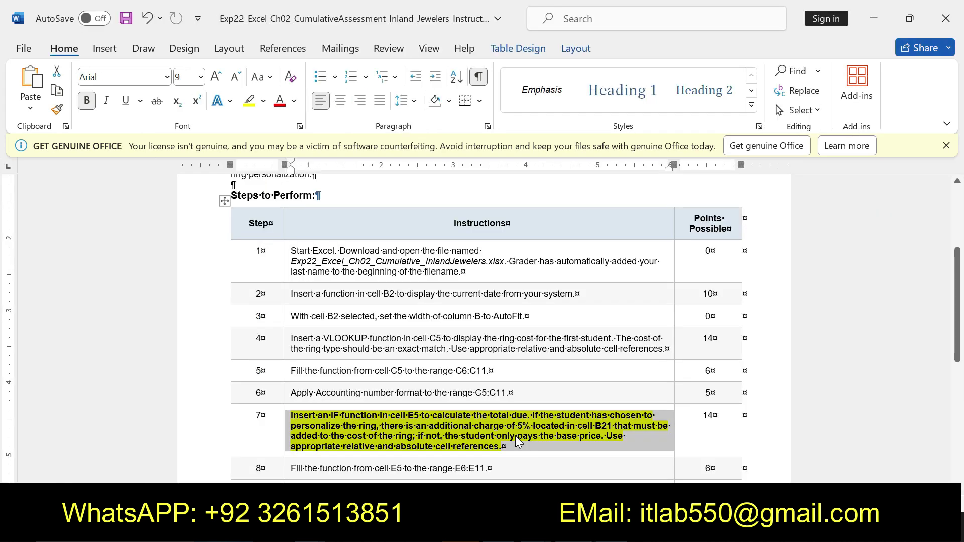
pyautogui.click(468, 431)
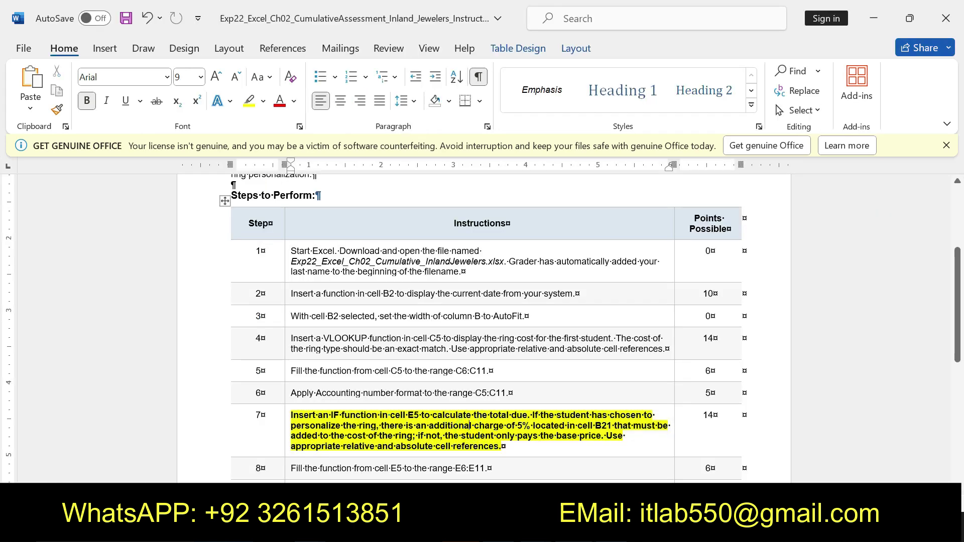
pyautogui.moveTo(291, 415)
pyautogui.mouseDown()
pyautogui.moveTo(523, 426)
pyautogui.moveTo(448, 454)
pyautogui.mouseUp()
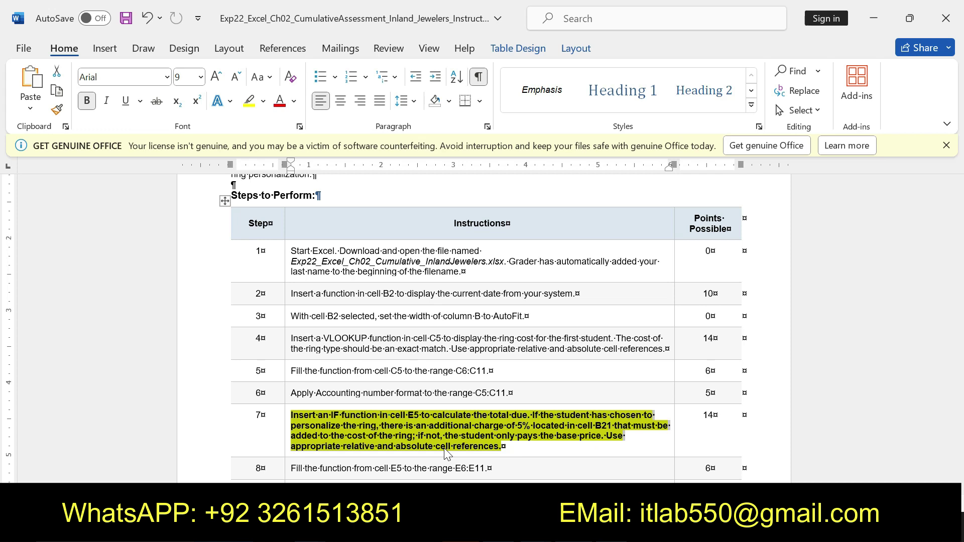
pyautogui.click(360, 420)
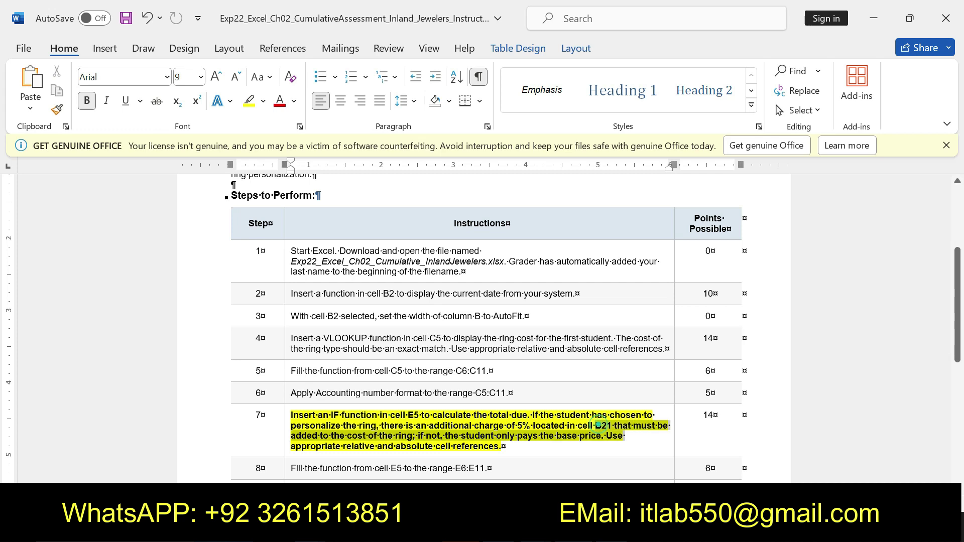
pyautogui.moveTo(597, 425); pyautogui.dragTo(502, 446)
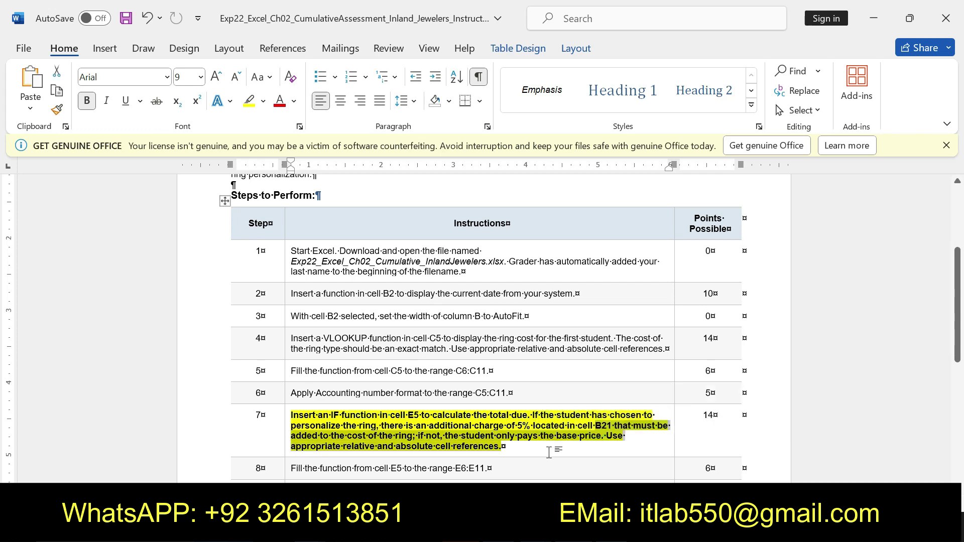
pyautogui.hotkey('alt', 'Tab')
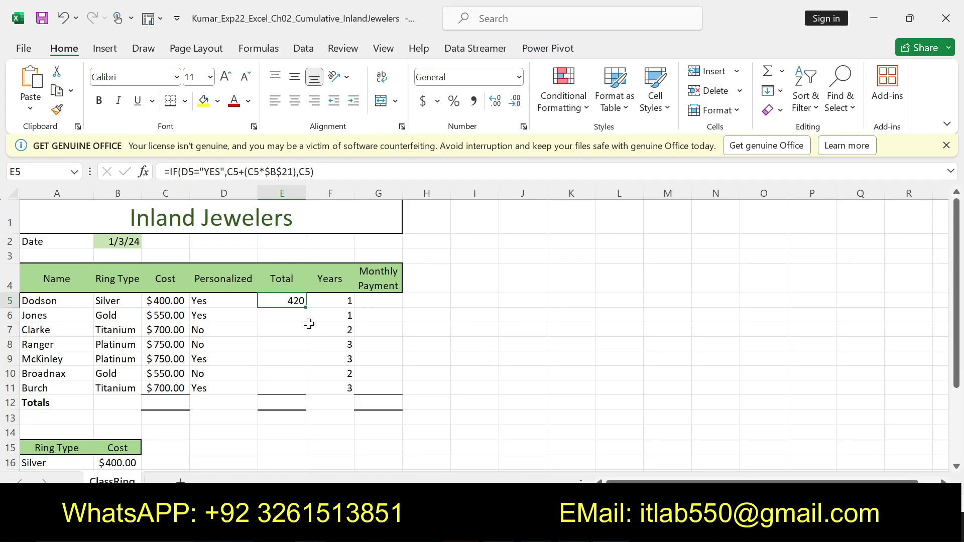
pyautogui.moveTo(306, 307); pyautogui.dragTo(303, 310)
pyautogui.hotkey('alt', 'Tab')
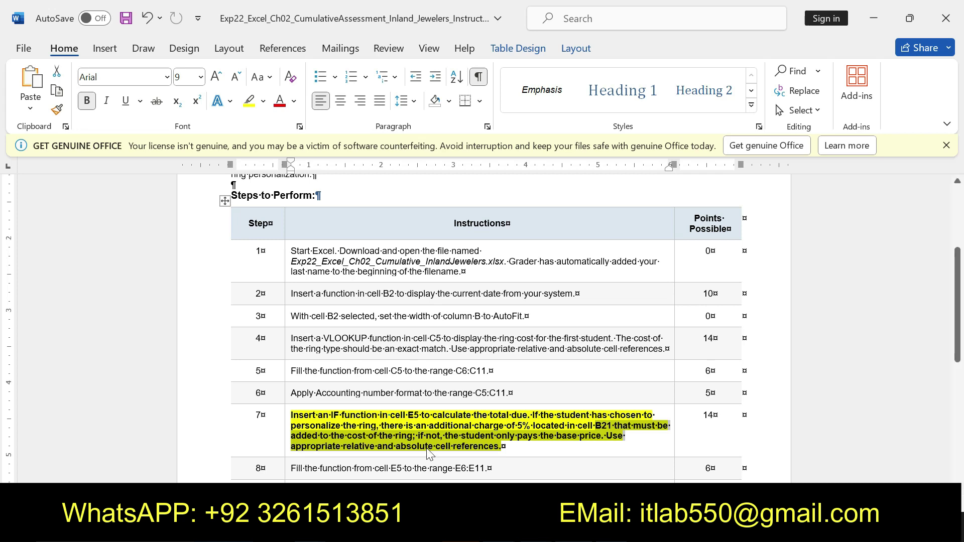
pyautogui.hotkey('ctrl', 'z')
pyautogui.hotkey('ctrl', 'z')
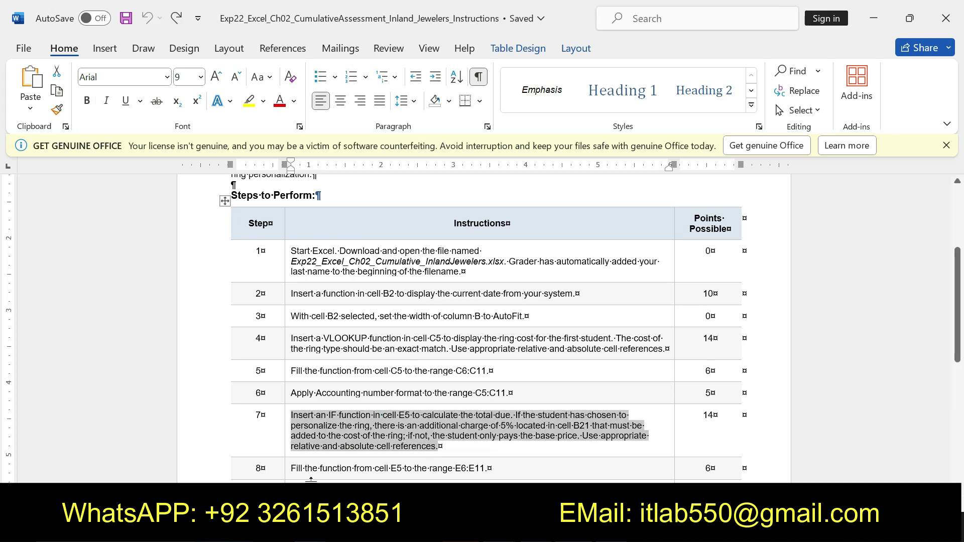
# - Make step 8's fill instruction bold and yellow-highlighted in Word
pyautogui.moveTo(293, 470); pyautogui.dragTo(350, 470)
pyautogui.moveTo(294, 470); pyautogui.dragTo(484, 469)
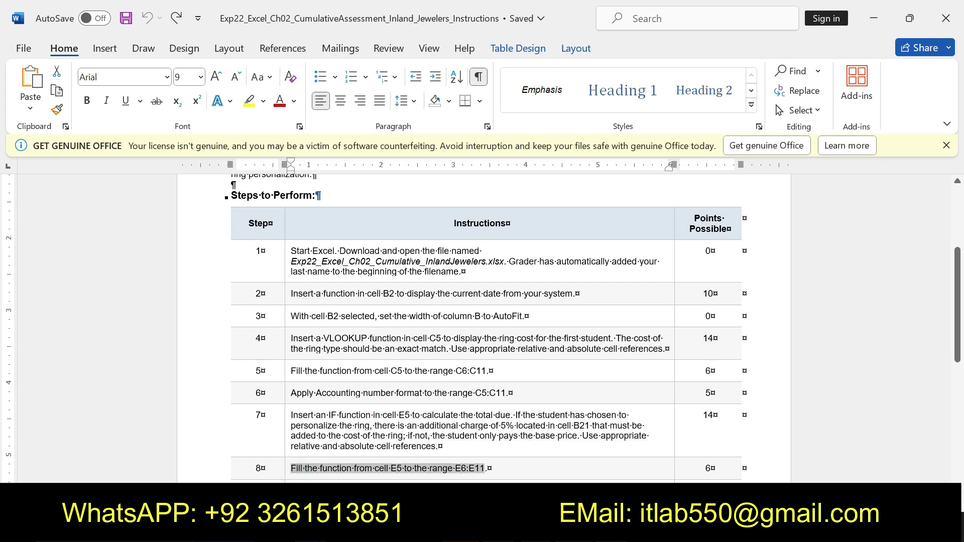
pyautogui.click(496, 442)
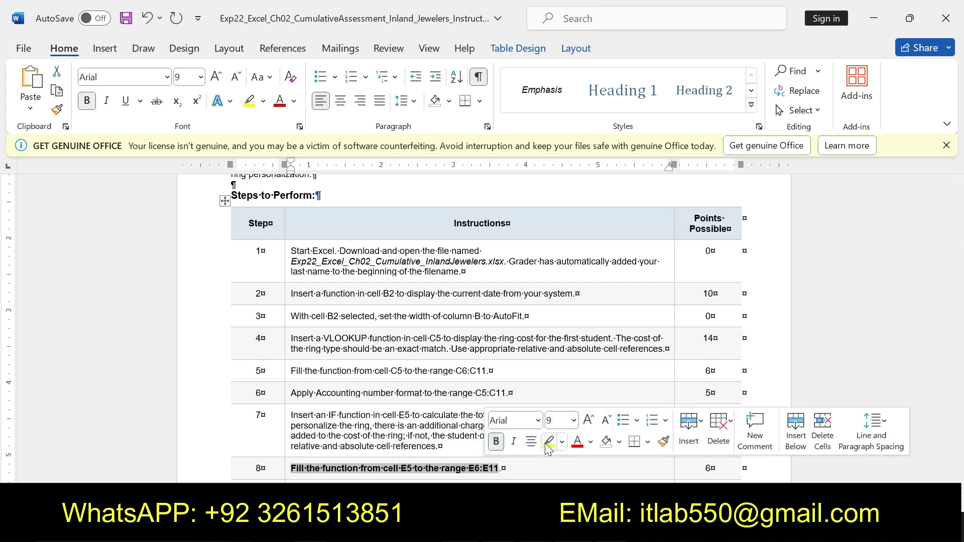
pyautogui.click(549, 442)
pyautogui.moveTo(292, 469); pyautogui.dragTo(499, 473)
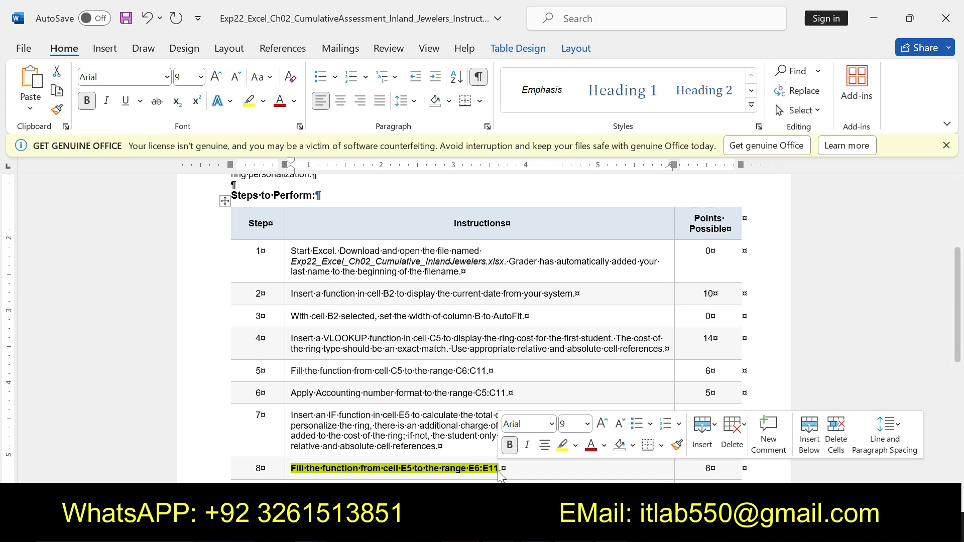
# - Fill the E5 total formula down to E11 in Excel, ending at 735
pyautogui.hotkey('alt', 'Tab')
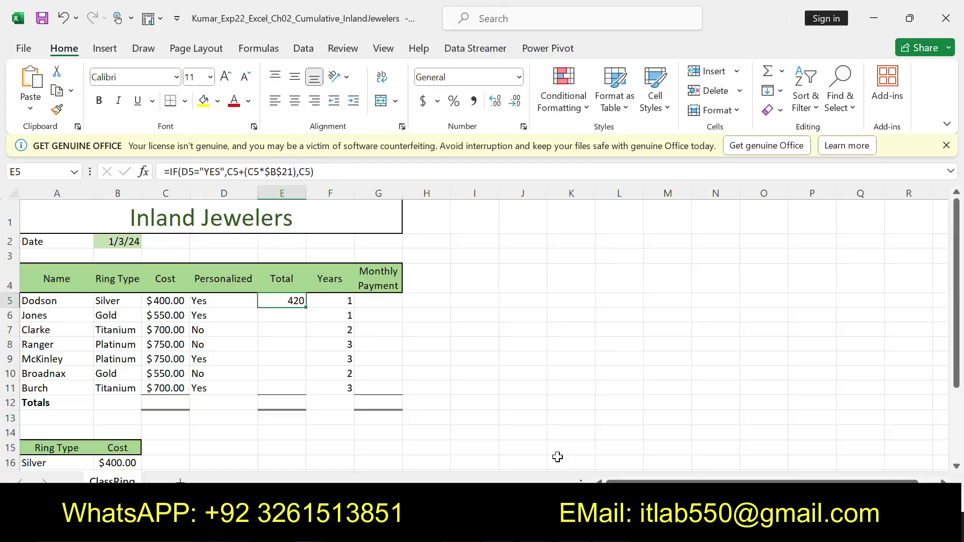
pyautogui.moveTo(307, 310); pyautogui.dragTo(300, 389)
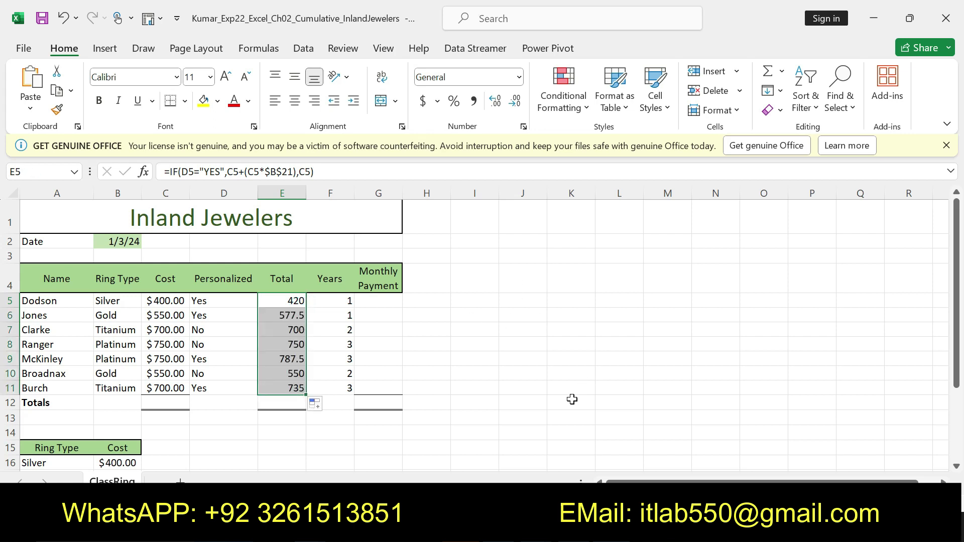
pyautogui.hotkey('alt', 'Tab')
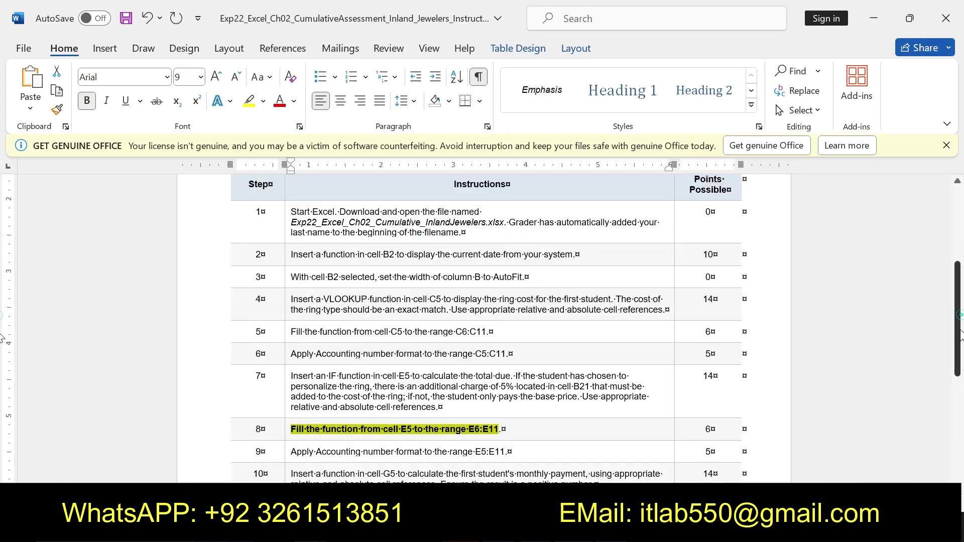
# - Undo step 8's formatting and make step 9's text bold with yellow highlight
pyautogui.moveTo(957, 319); pyautogui.dragTo(958, 346)
pyautogui.hotkey('ctrl', 'z')
pyautogui.hotkey('ctrl', 'z')
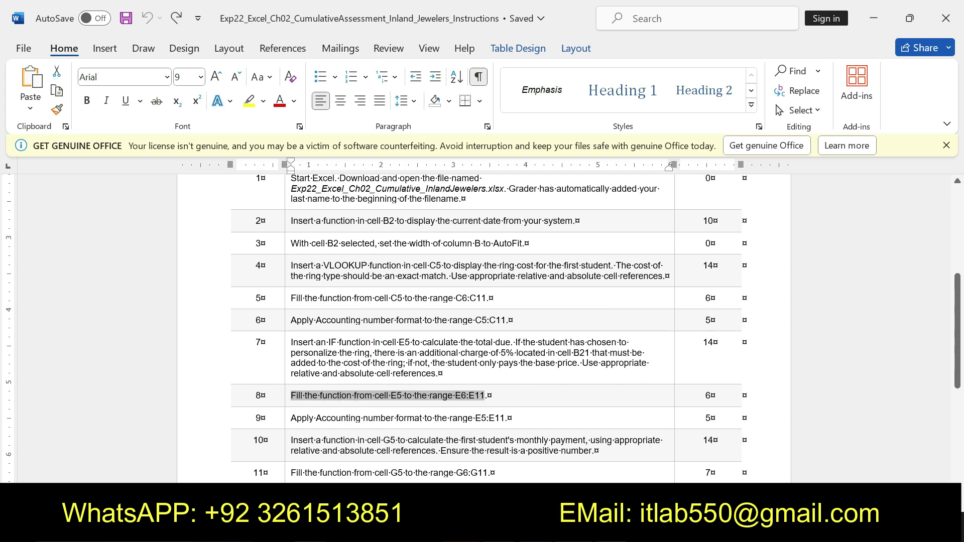
pyautogui.moveTo(289, 445); pyautogui.dragTo(291, 418)
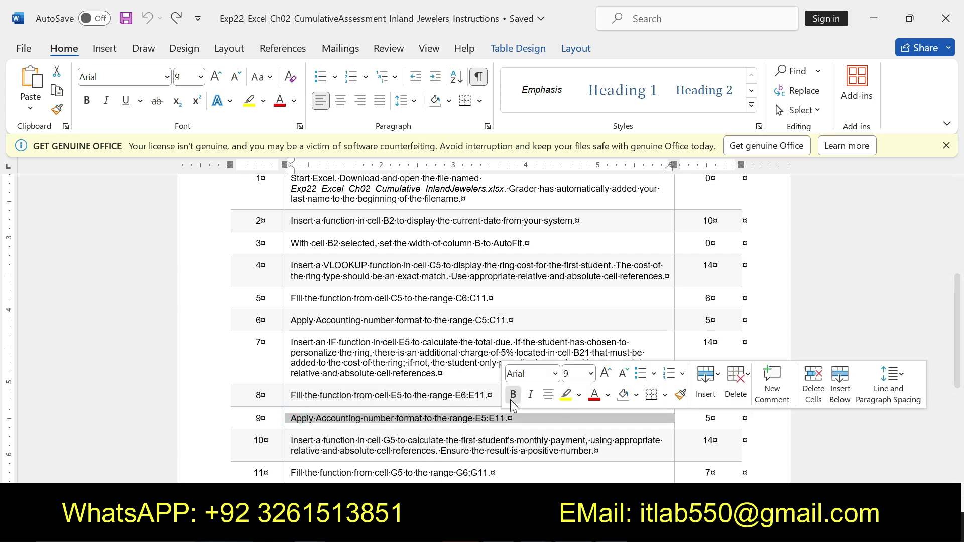
pyautogui.click(513, 395)
pyautogui.click(566, 395)
pyautogui.moveTo(525, 418); pyautogui.dragTo(236, 418)
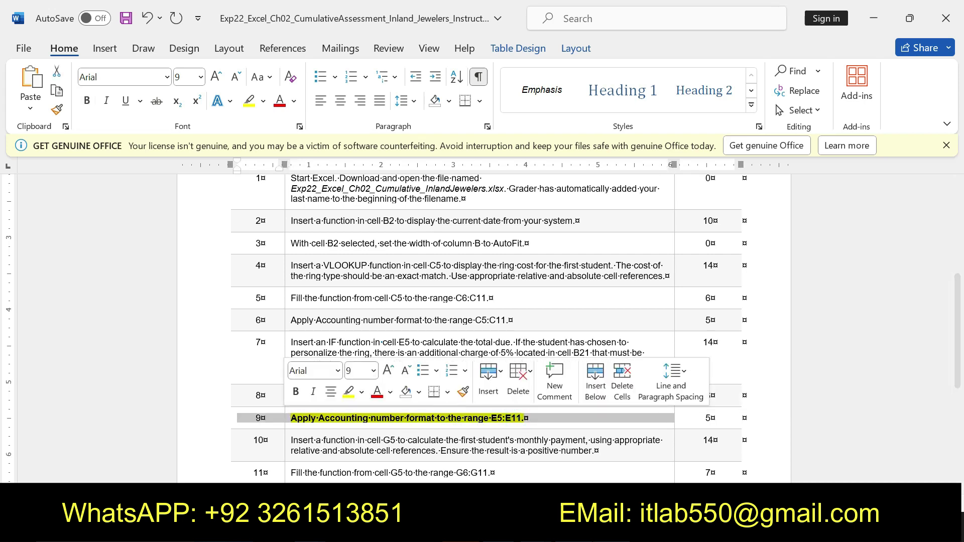
# - Apply Accounting format to E5:E11 in Excel, showing $420.00 to $735.00
pyautogui.hotkey('alt', 'Tab')
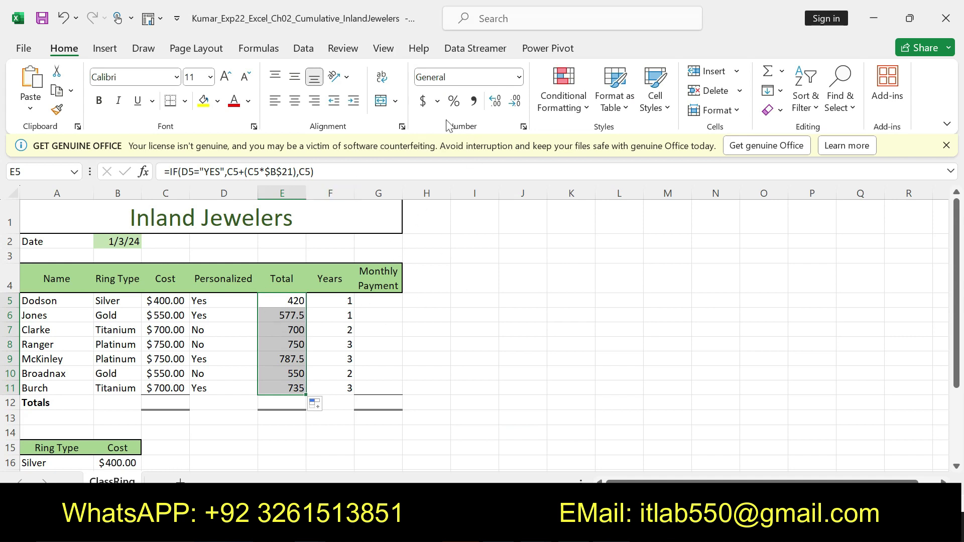
pyautogui.click(423, 101)
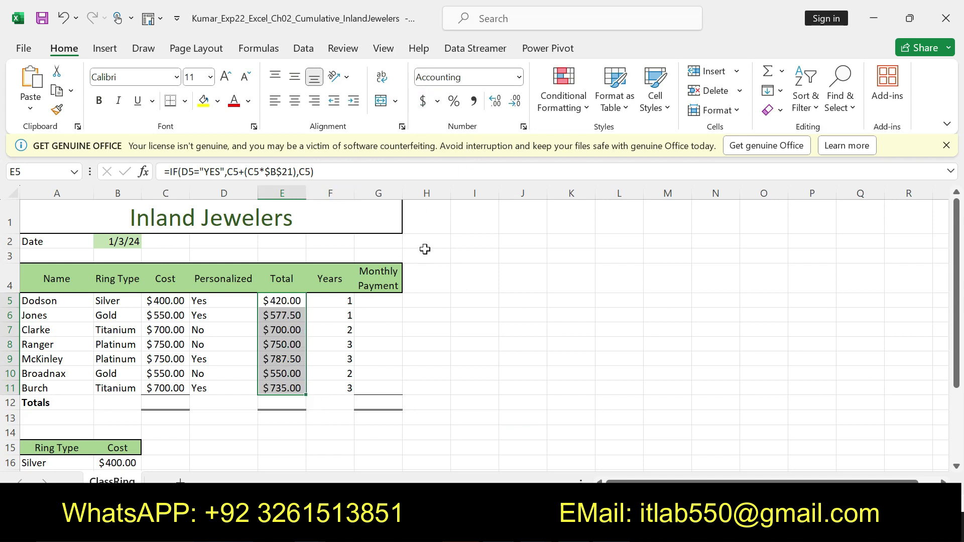
pyautogui.hotkey('alt', 'Tab')
# - Undo step 9's formatting and make step 10's monthly payment instruction bold and yellow-highlighted
pyautogui.hotkey('ctrl', 'z')
pyautogui.hotkey('ctrl', 'z')
pyautogui.hotkey('ctrl', 'z')
pyautogui.hotkey('ctrl', 'z')
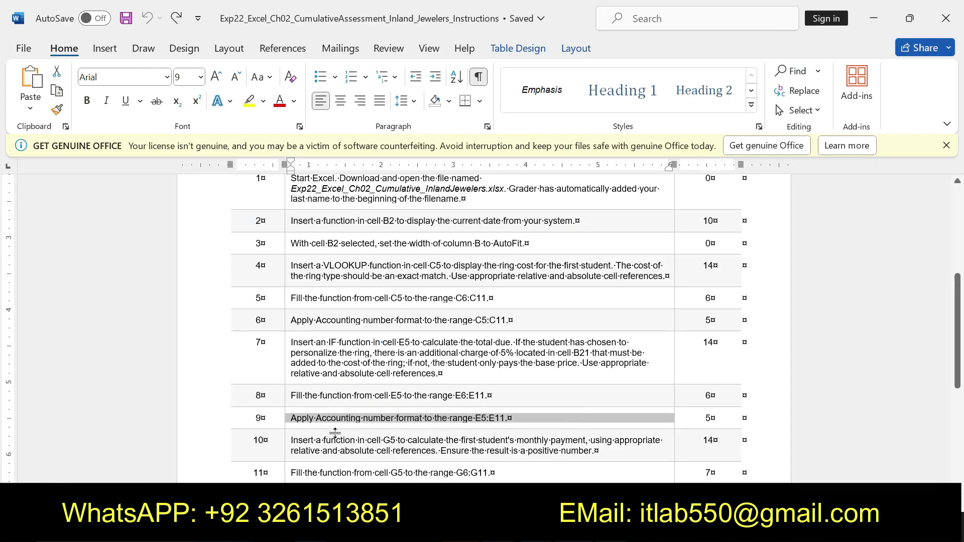
pyautogui.moveTo(291, 440); pyautogui.dragTo(593, 452)
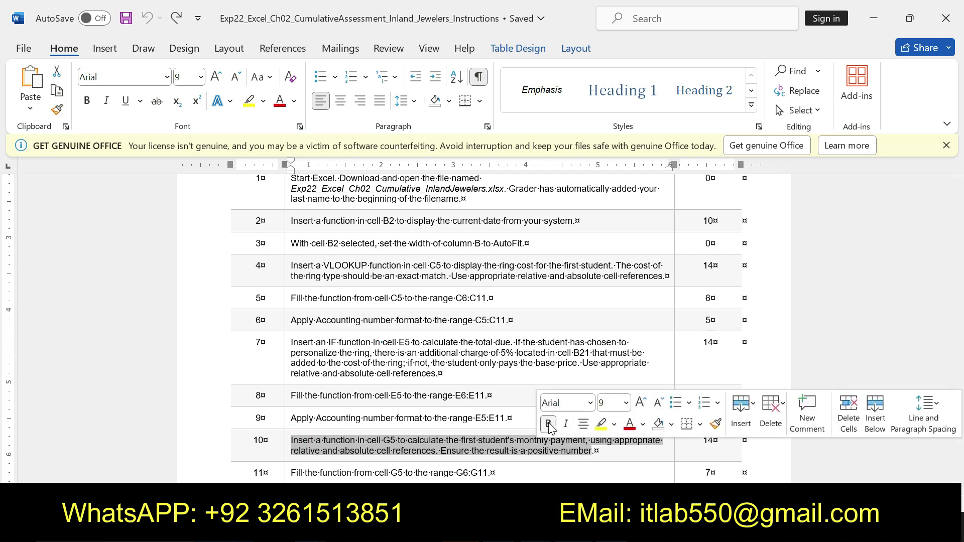
pyautogui.click(549, 425)
pyautogui.click(602, 426)
pyautogui.moveTo(291, 441)
pyautogui.mouseDown()
pyautogui.moveTo(634, 452)
pyautogui.moveTo(327, 461)
pyautogui.mouseUp()
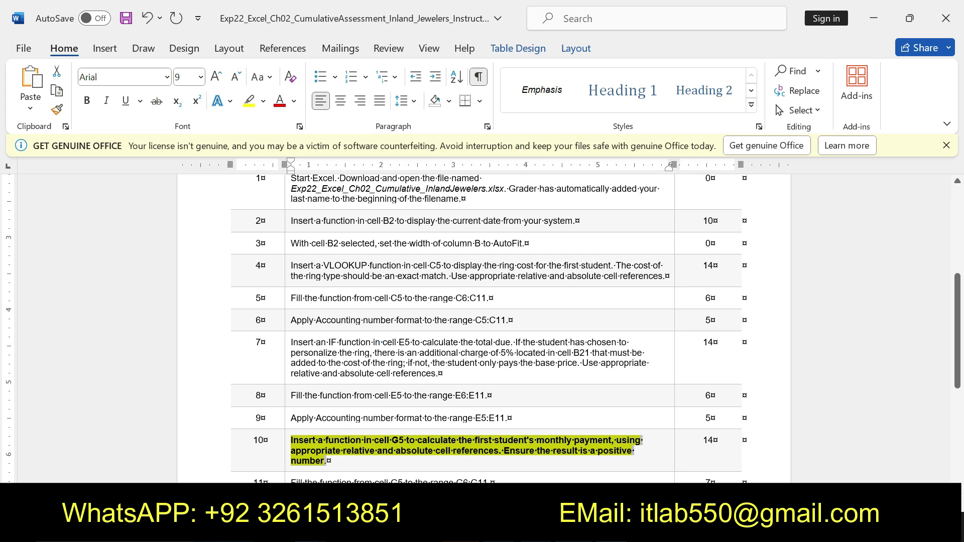
pyautogui.moveTo(291, 440); pyautogui.dragTo(641, 441)
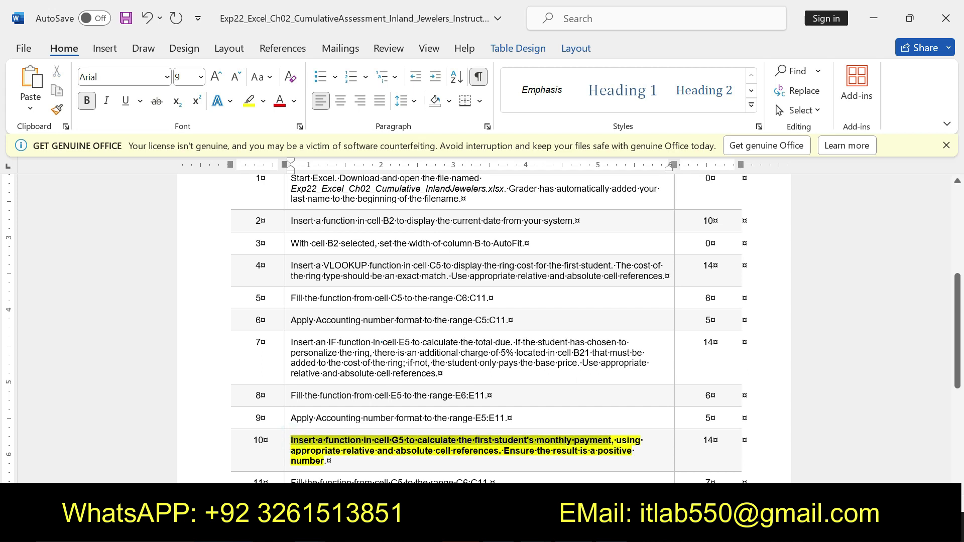
pyautogui.moveTo(640, 441); pyautogui.dragTo(328, 461)
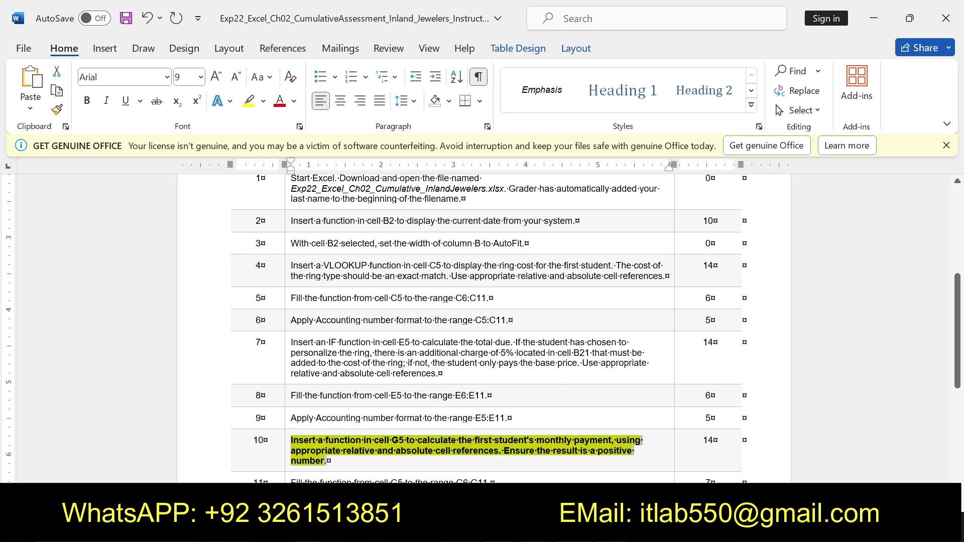
pyautogui.hotkey('alt', 'Tab')
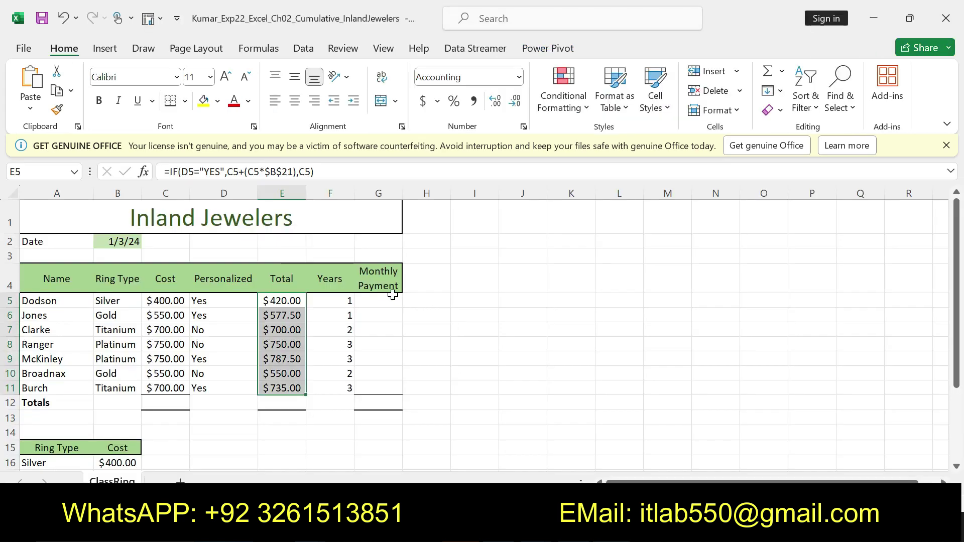
# - Start a PMT function in G5 and recheck step 10's monthly payment wording in Word
pyautogui.click(388, 300)
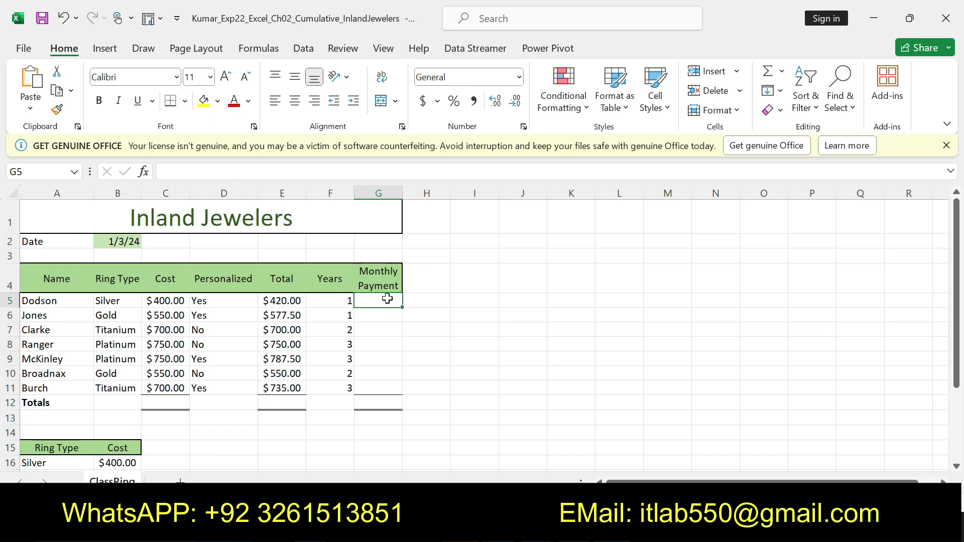
pyautogui.write('=')
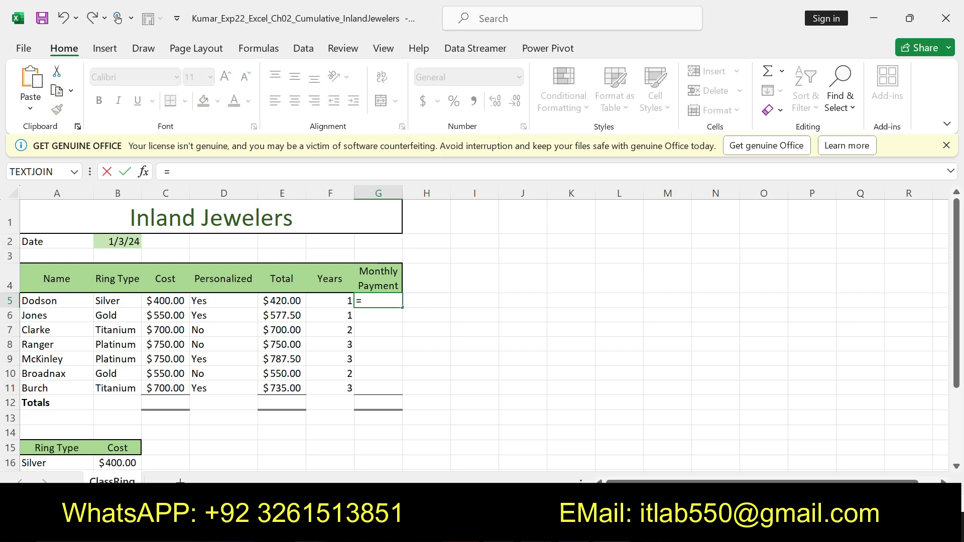
pyautogui.write('PMT')
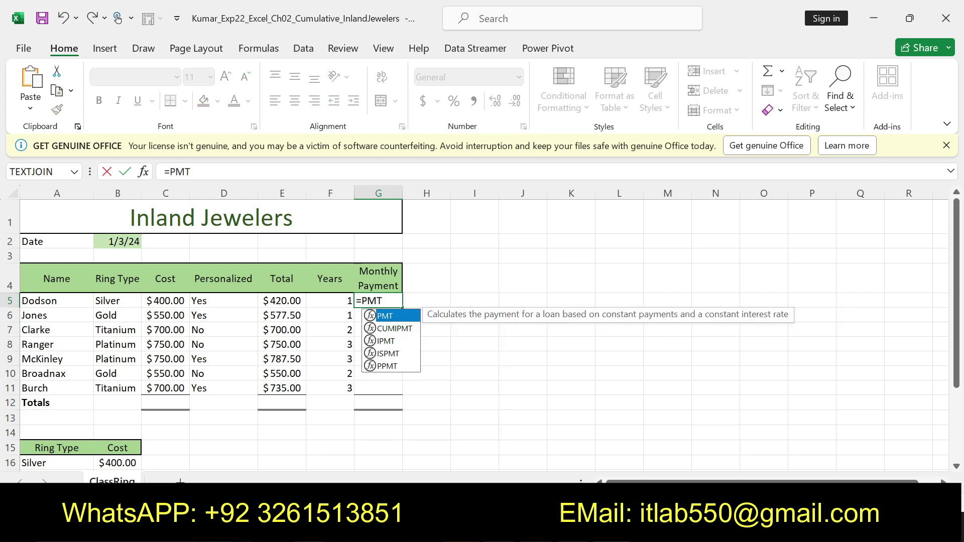
pyautogui.doubleClick(387, 316)
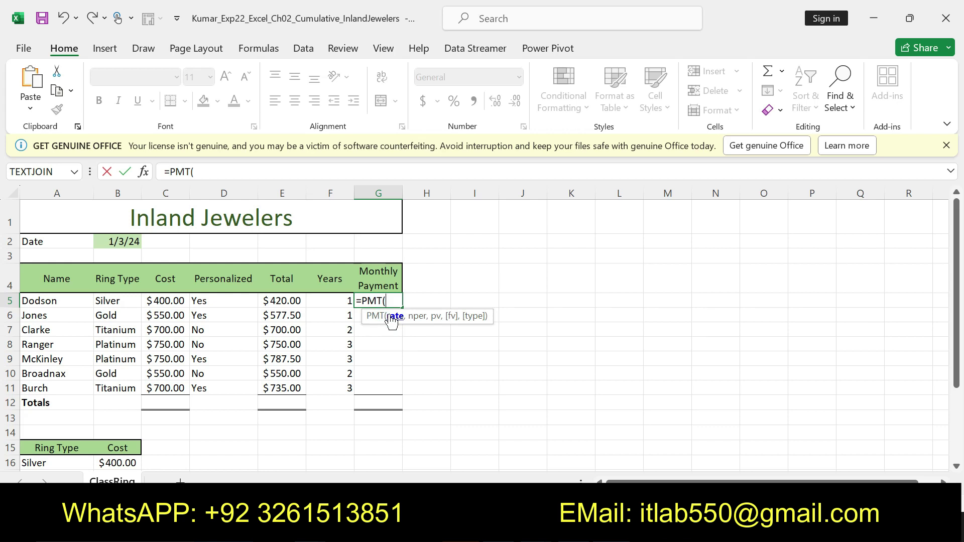
pyautogui.hotkey('alt', 'Tab')
pyautogui.click(501, 448)
pyautogui.moveTo(500, 442); pyautogui.dragTo(635, 451)
# - Complete G5 as =PMT(B22/12,F5*12,-E5), showing Dodson's $35.57 monthly payment
pyautogui.write('B')
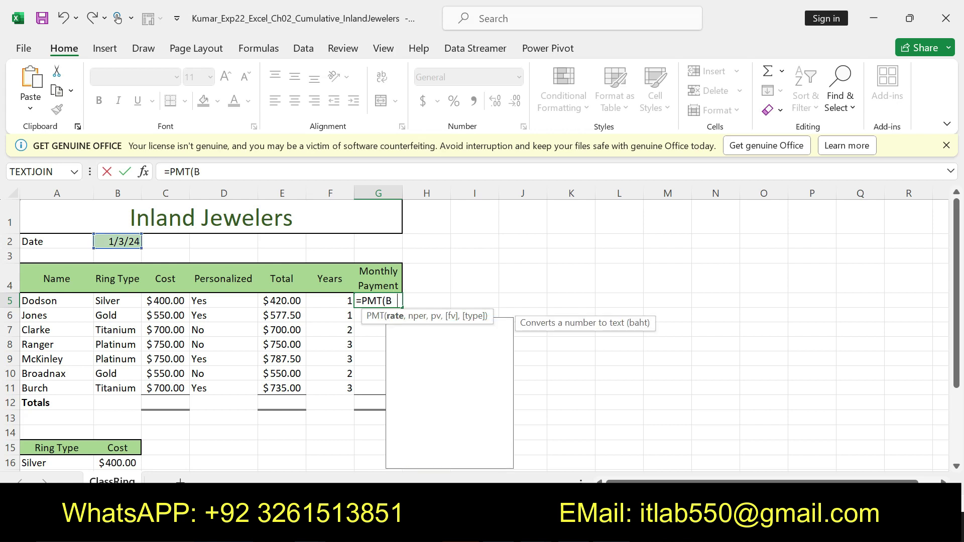
pyautogui.write('22/12')
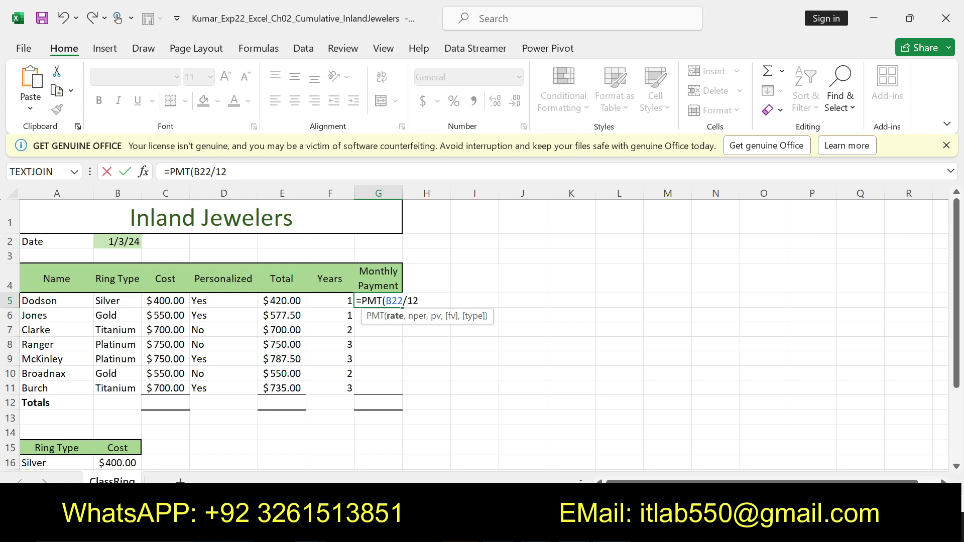
pyautogui.write(',')
pyautogui.click(330, 301)
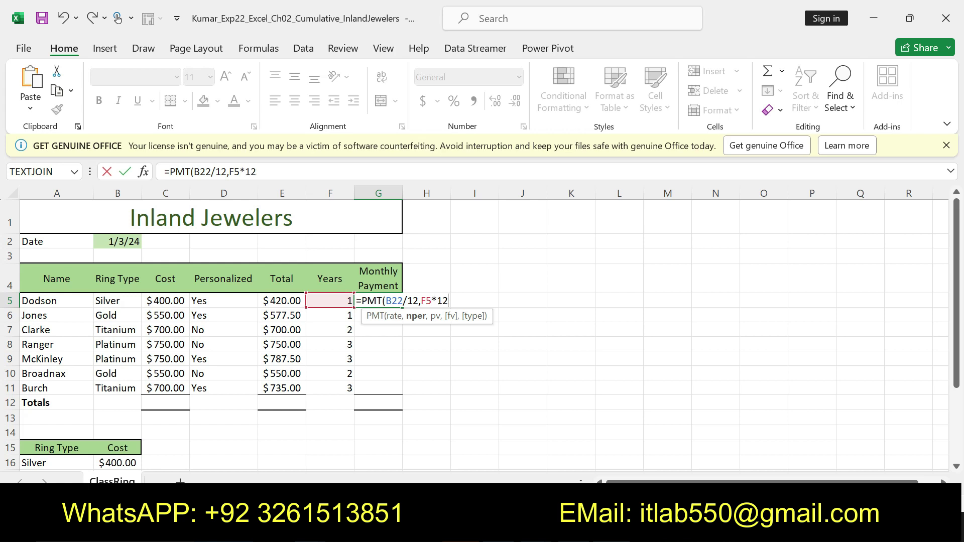
pyautogui.write(',')
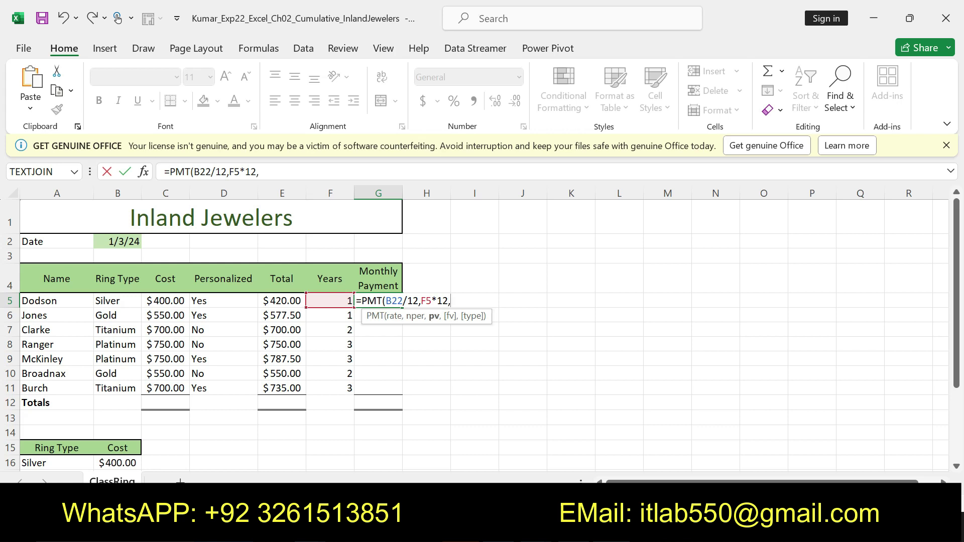
pyautogui.write('E5)')
pyautogui.press('Return')
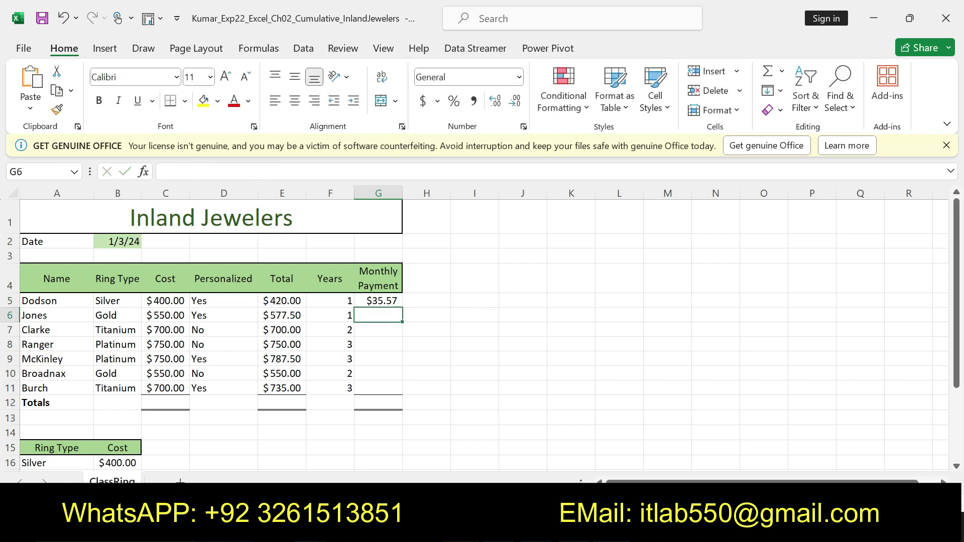
pyautogui.click(381, 303)
pyautogui.hotkey('alt', 'Tab')
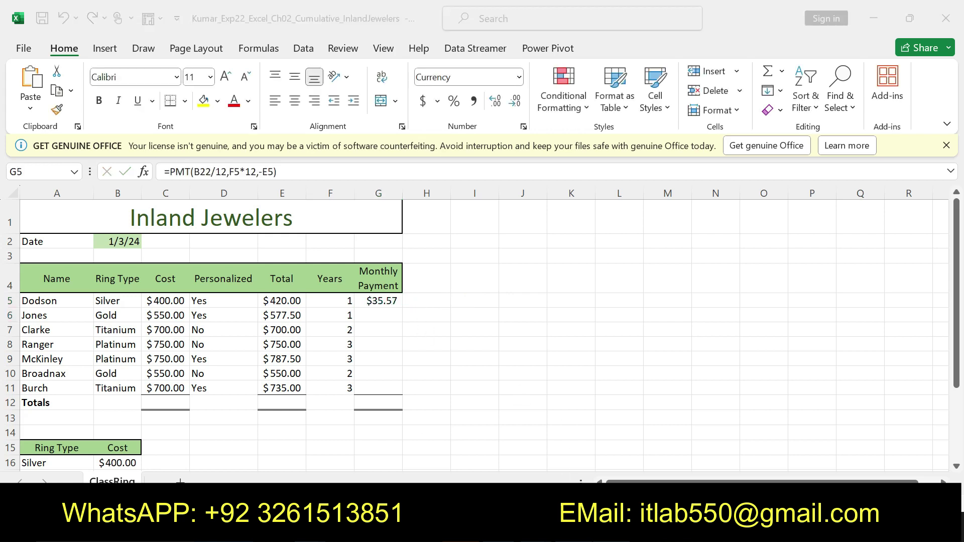
pyautogui.click(512, 442)
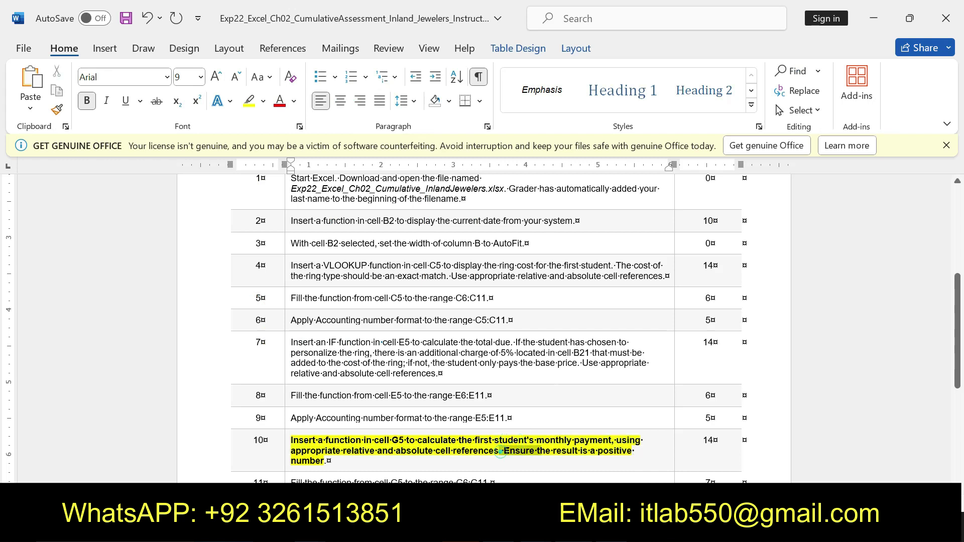
# - Fill the G5 payment formula down to G11, from $35.57 to $20.42 for Burch
pyautogui.moveTo(504, 450); pyautogui.dragTo(327, 462)
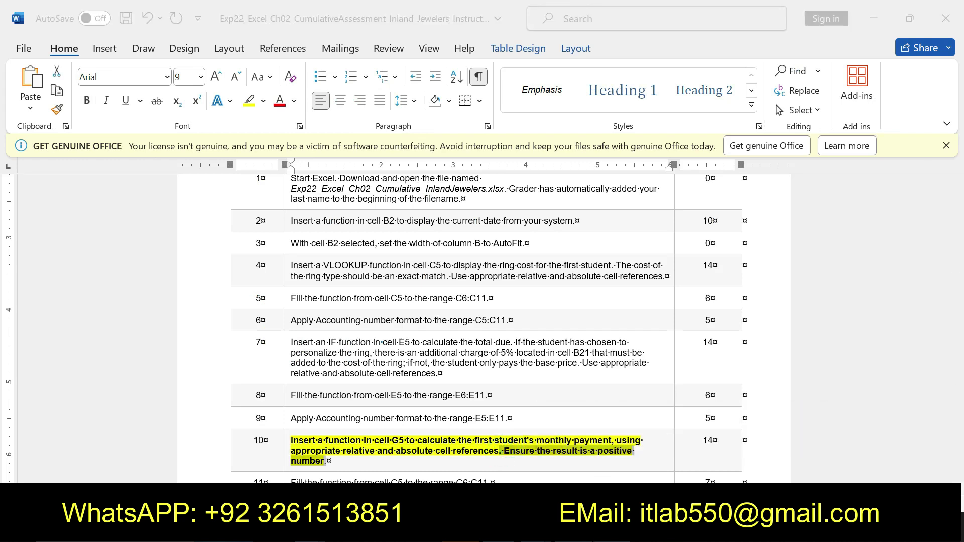
pyautogui.hotkey('alt', 'Tab')
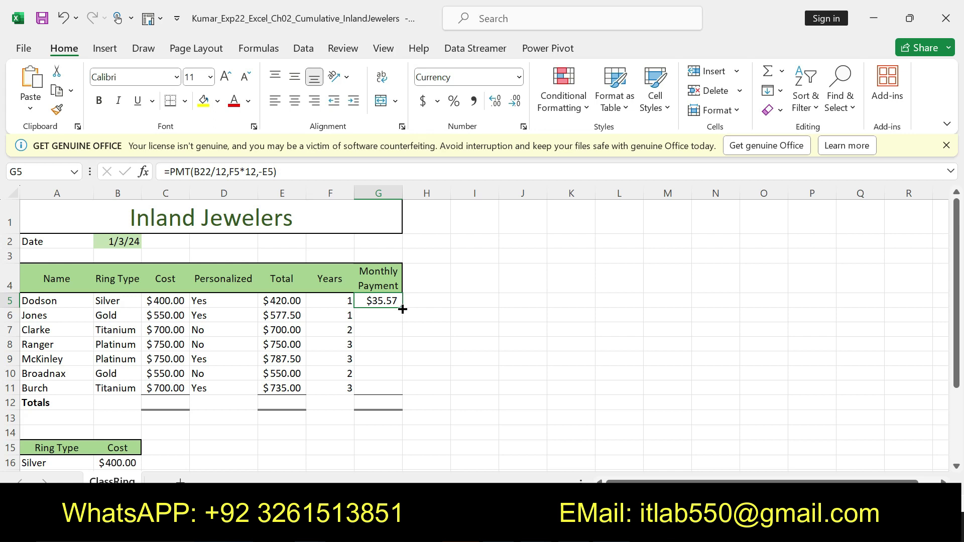
pyautogui.moveTo(401, 308); pyautogui.dragTo(397, 394)
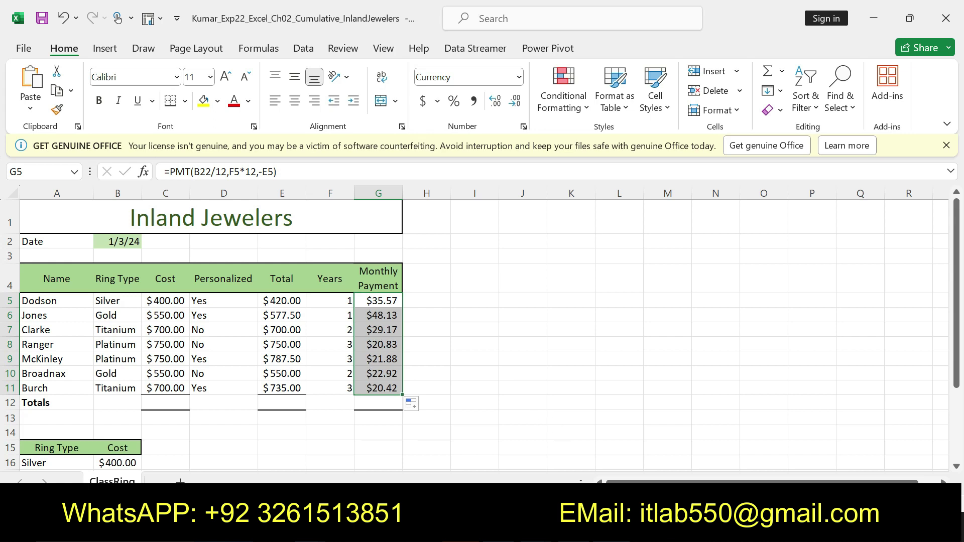
pyautogui.hotkey('alt', 'Tab')
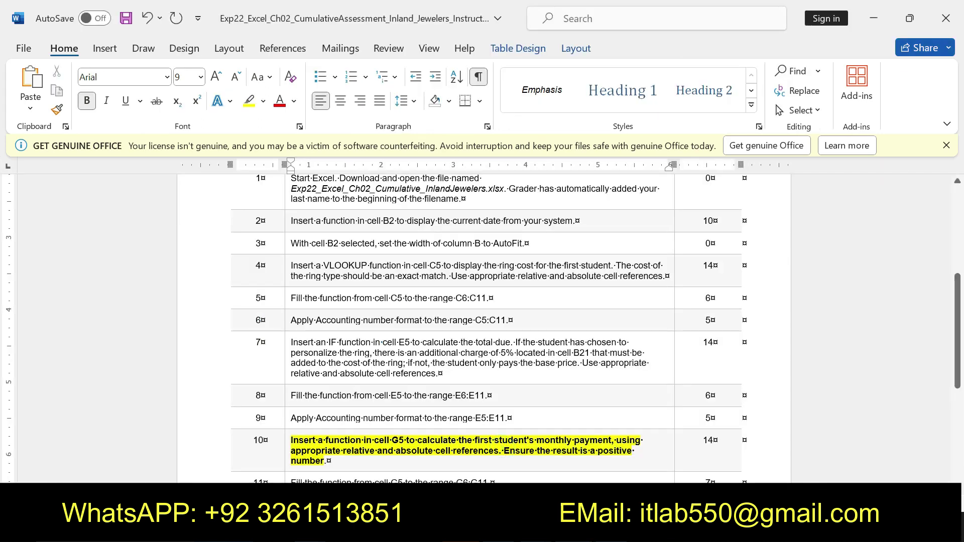
pyautogui.moveTo(397, 450); pyautogui.dragTo(401, 470)
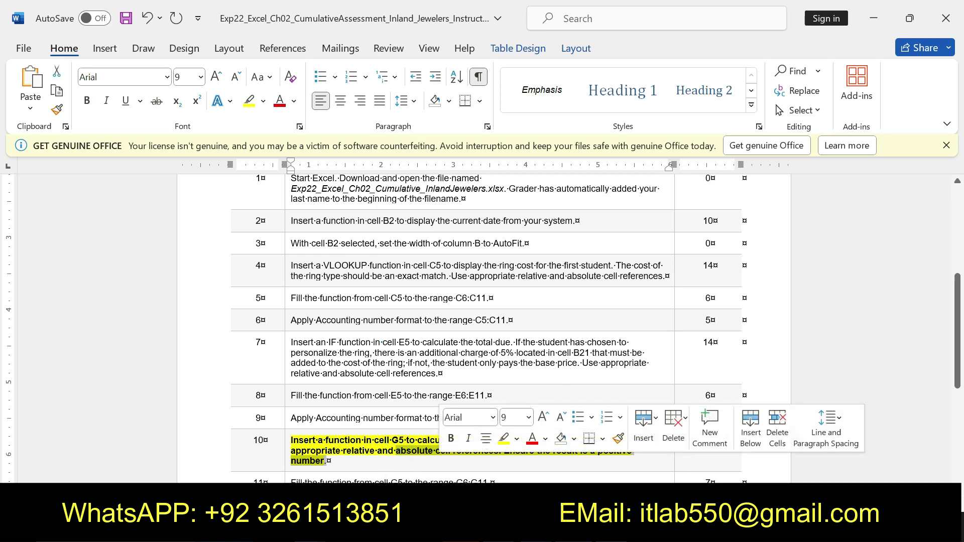
pyautogui.hotkey('alt', 'Tab')
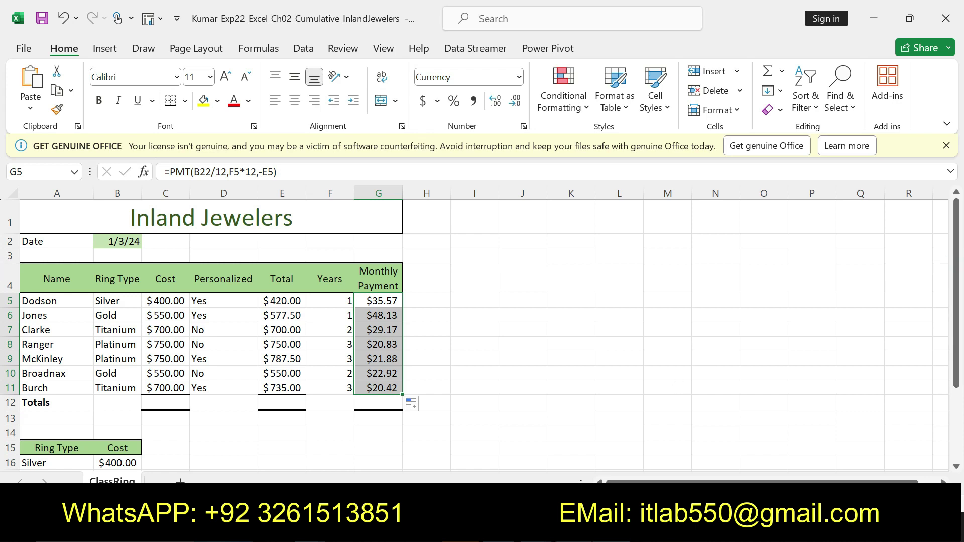
pyautogui.hotkey('alt', 'Tab')
# - Return step 10 to plain text and highlight step 11's fill instruction in yellow
pyautogui.tripleClick(452, 450)
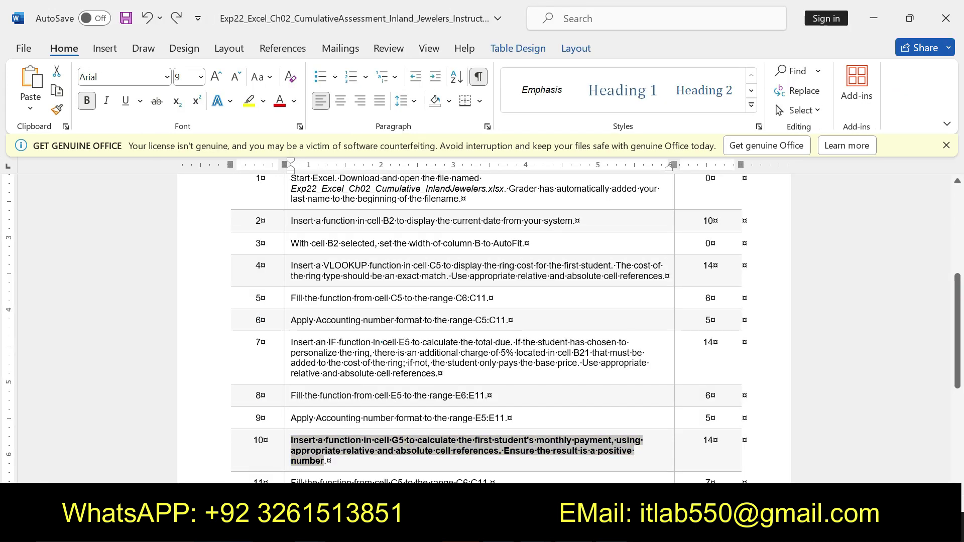
pyautogui.hotkey('ctrl', 'z')
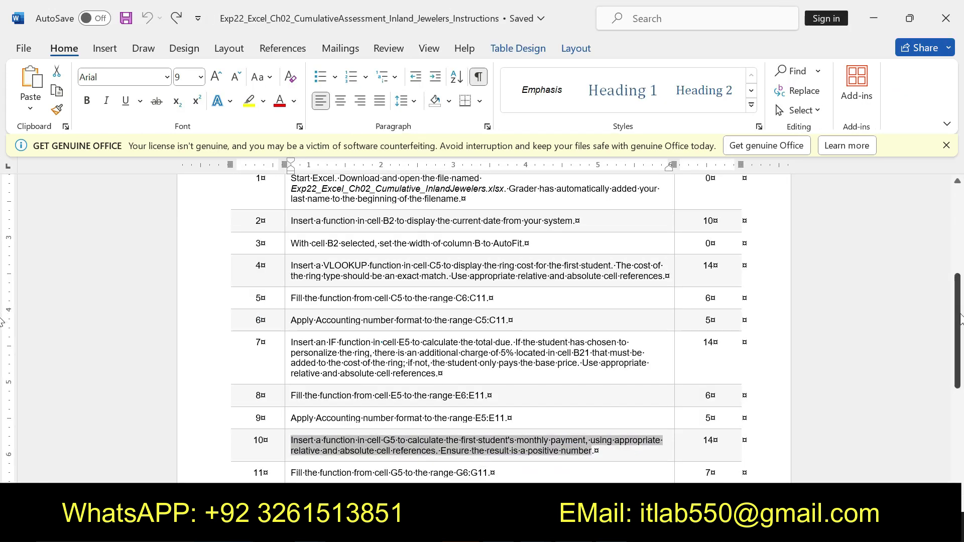
pyautogui.scroll(-1, 954, 321)
pyautogui.moveTo(292, 441); pyautogui.dragTo(488, 441)
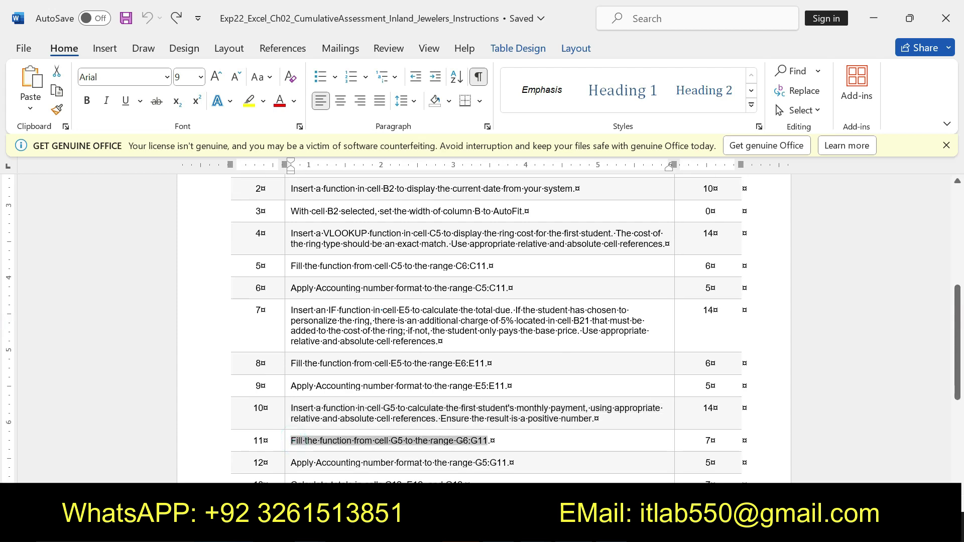
pyautogui.click(552, 417)
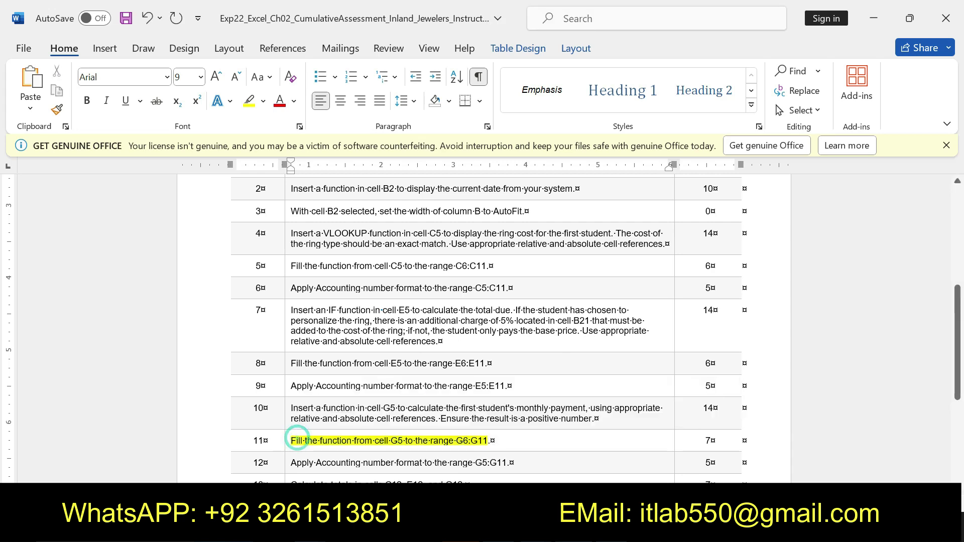
pyautogui.moveTo(292, 440); pyautogui.dragTo(490, 441)
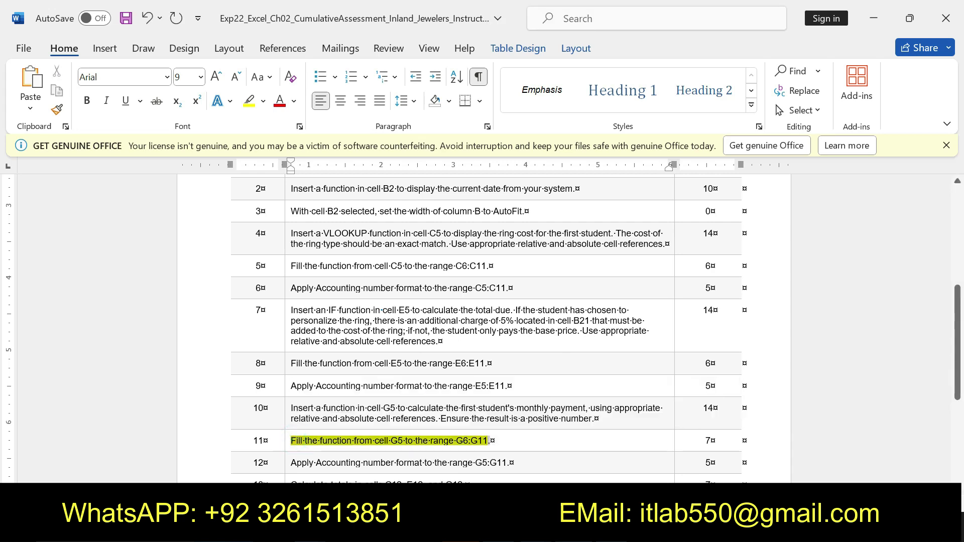
# - Redo the G5-to-G11 payment fill in Excel, then undo step 11's highlight in Word
pyautogui.hotkey('alt', 'Tab')
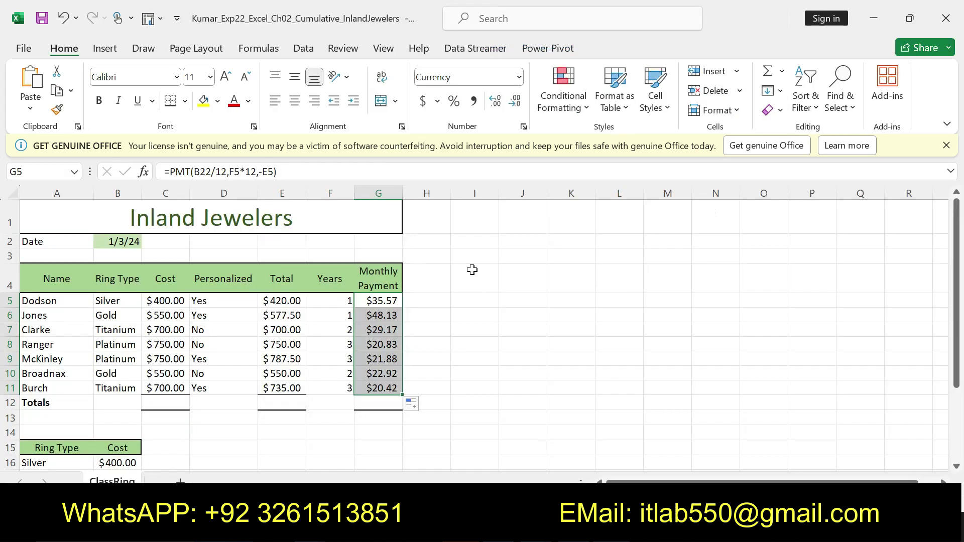
pyautogui.hotkey('ctrl', 'z')
pyautogui.moveTo(402, 307); pyautogui.dragTo(394, 396)
pyautogui.hotkey('alt', 'Tab')
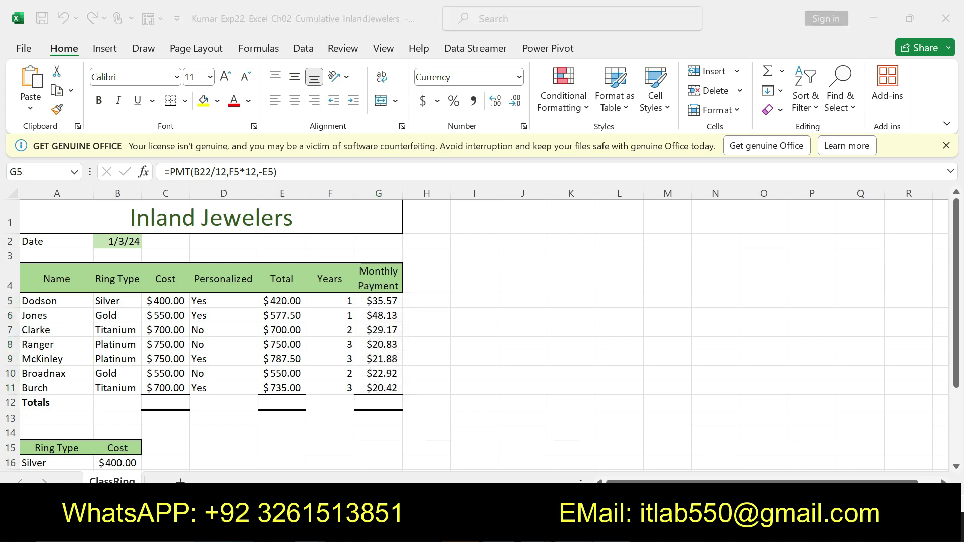
pyautogui.hotkey('ctrl', 'z')
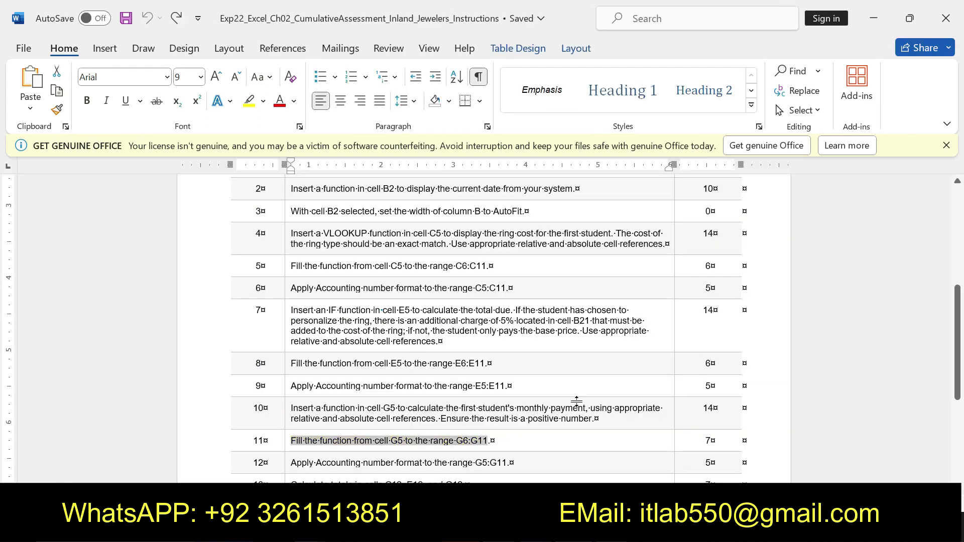
# - Make step 12's instruction bold with yellow highlight in Word
pyautogui.moveTo(291, 463); pyautogui.dragTo(508, 463)
pyautogui.click(524, 438)
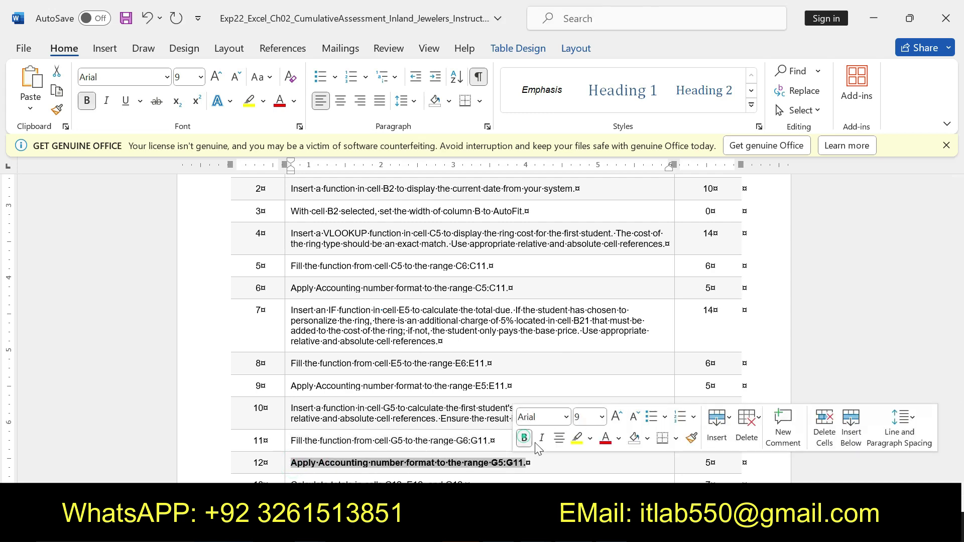
pyautogui.click(573, 444)
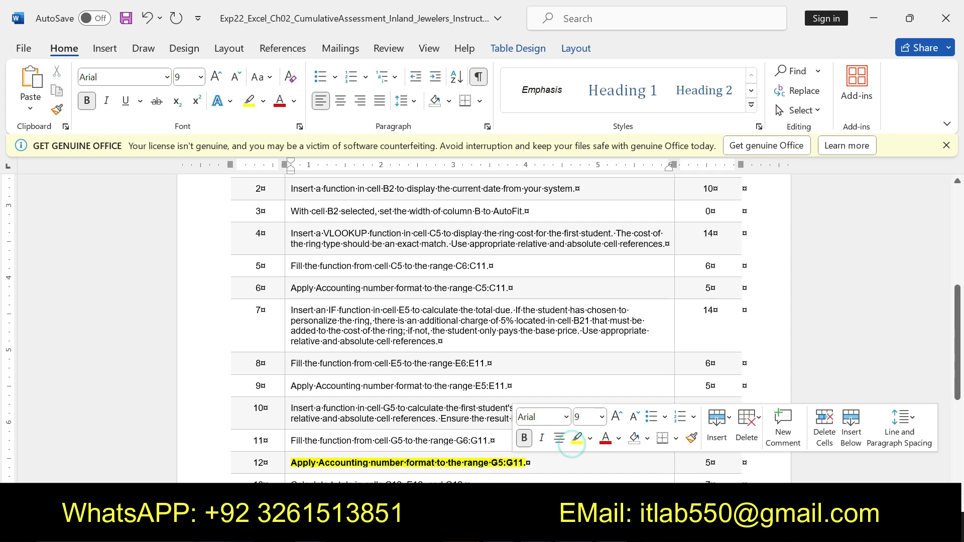
pyautogui.moveTo(291, 463); pyautogui.dragTo(526, 463)
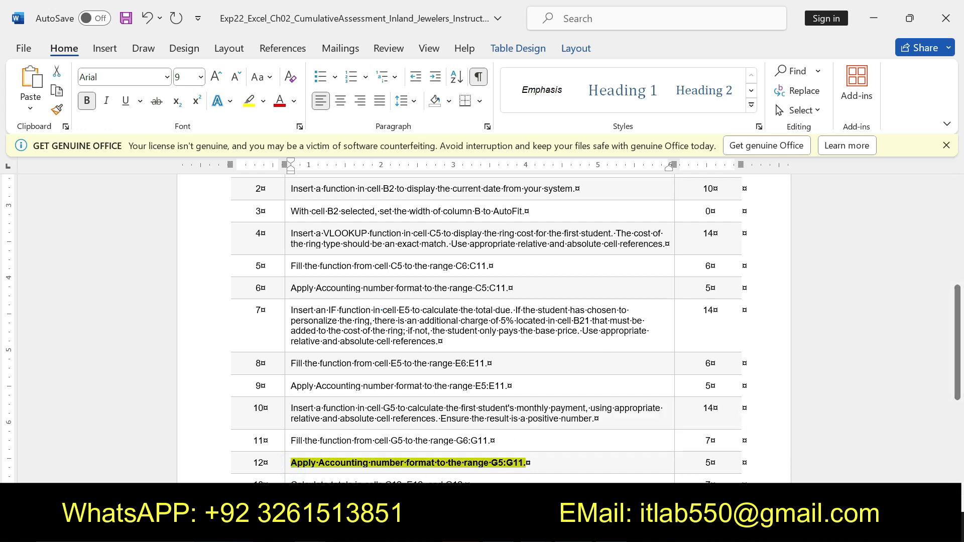
# - Apply Accounting format to G5:G11 in Excel, then undo step 12's bold in Word
pyautogui.hotkey('alt', 'Tab')
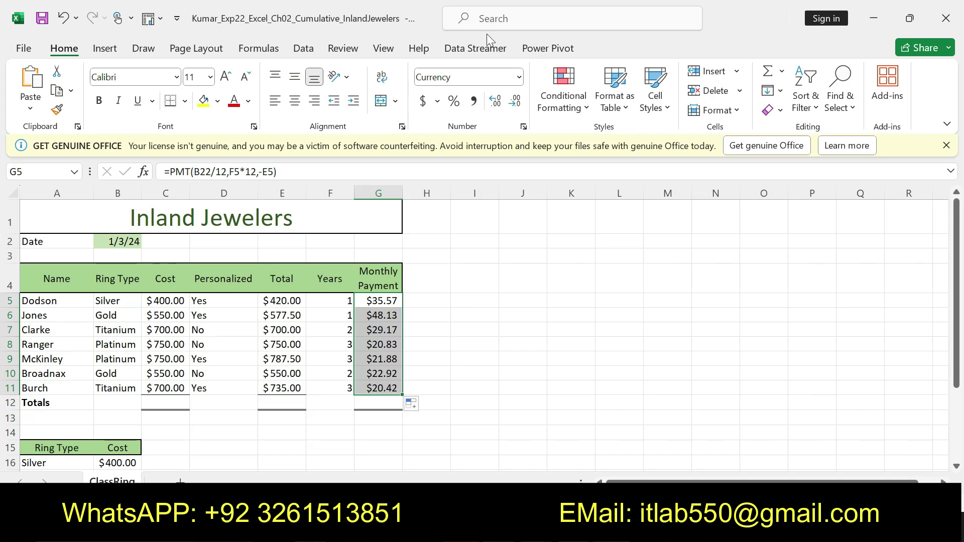
pyautogui.click(424, 101)
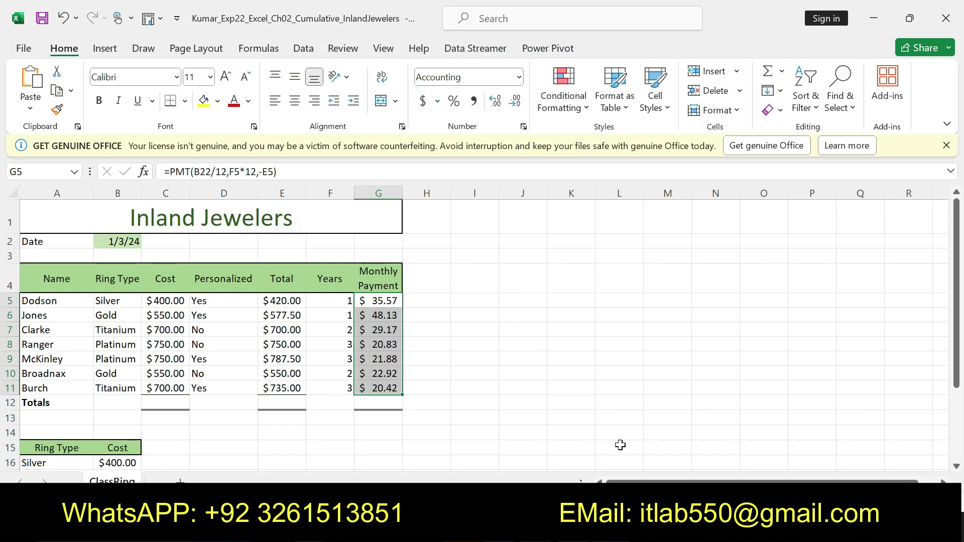
pyautogui.hotkey('alt', 'Tab')
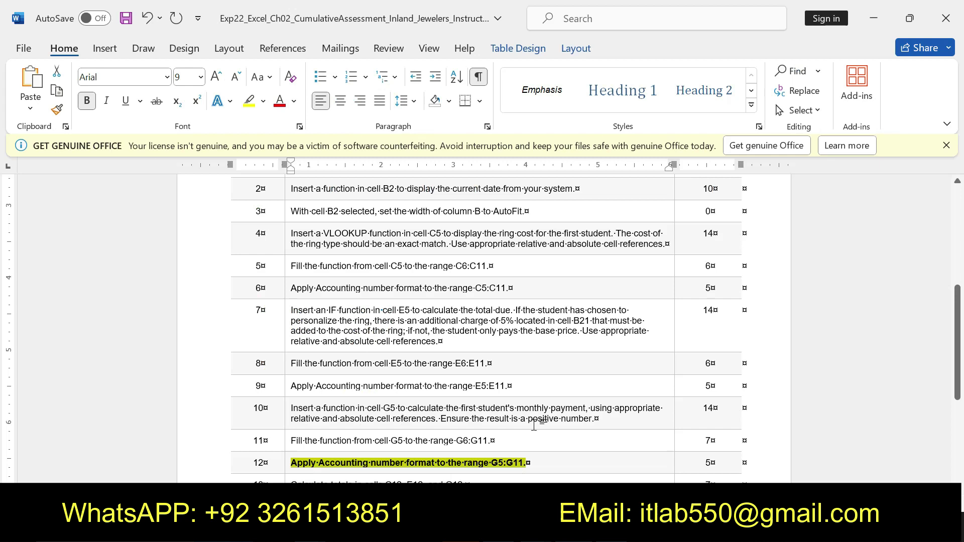
pyautogui.hotkey('ctrl', 'z')
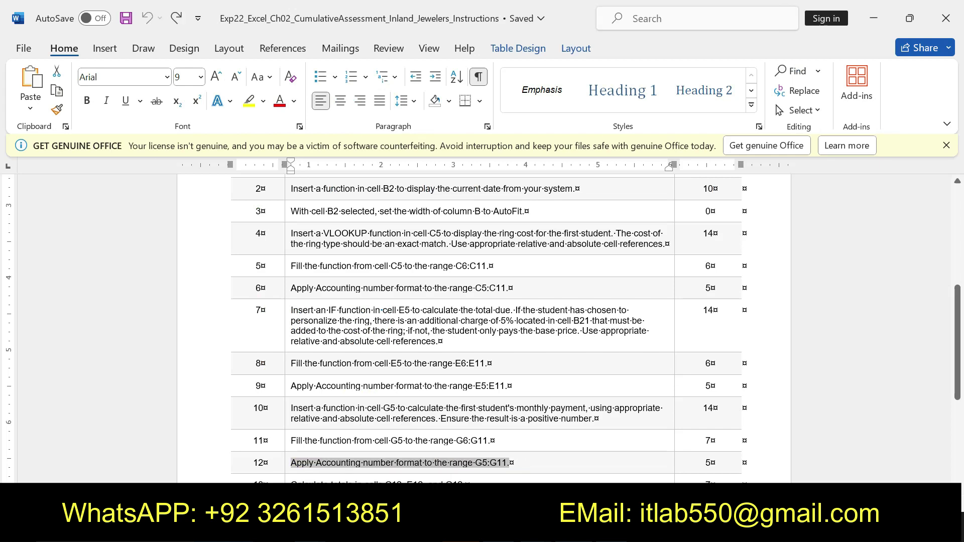
# - Scroll down to step 13 and apply bold and yellow highlight to its totals instruction
pyautogui.scroll(-2, 482, 326)
pyautogui.scroll(-1, 482, 326)
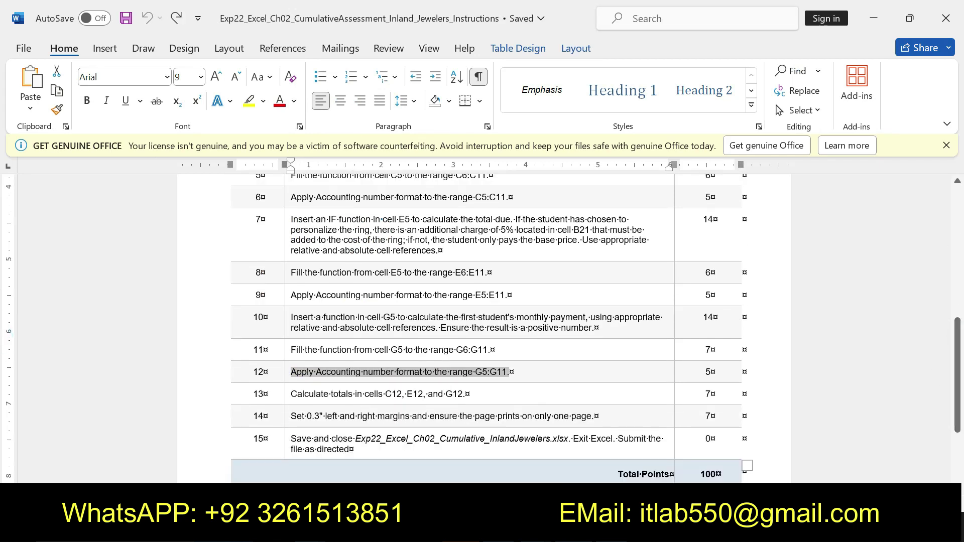
pyautogui.moveTo(290, 394); pyautogui.dragTo(472, 393)
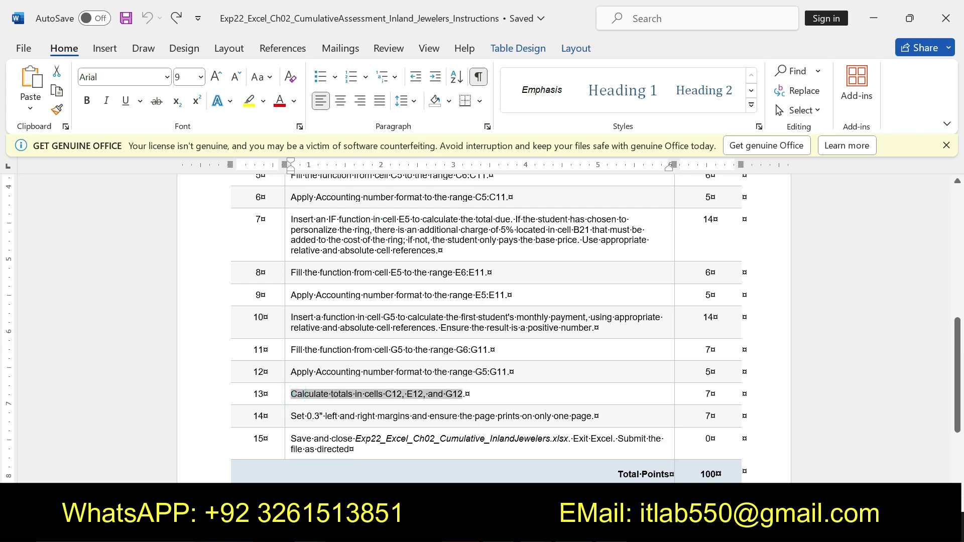
pyautogui.click(476, 375)
pyautogui.click(528, 375)
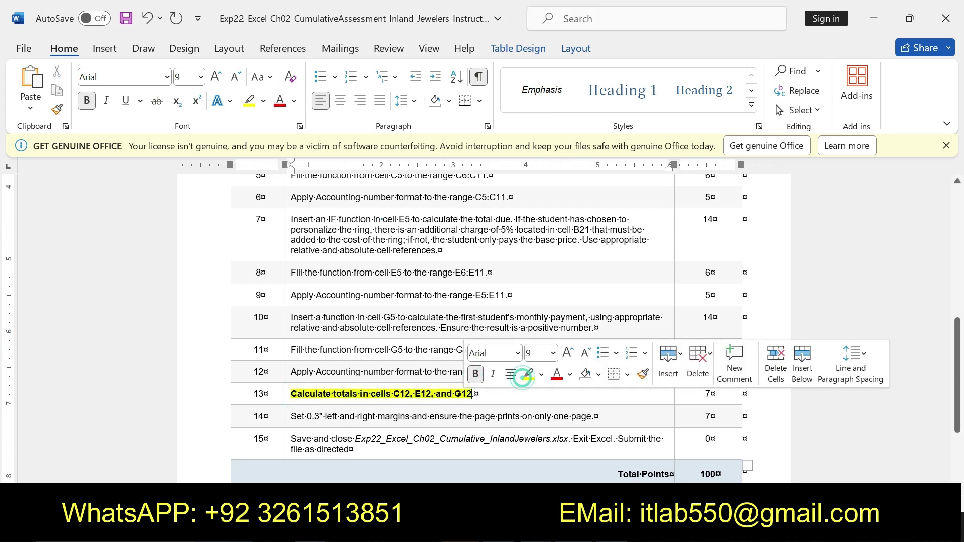
pyautogui.click(294, 394)
pyautogui.moveTo(293, 393); pyautogui.dragTo(474, 394)
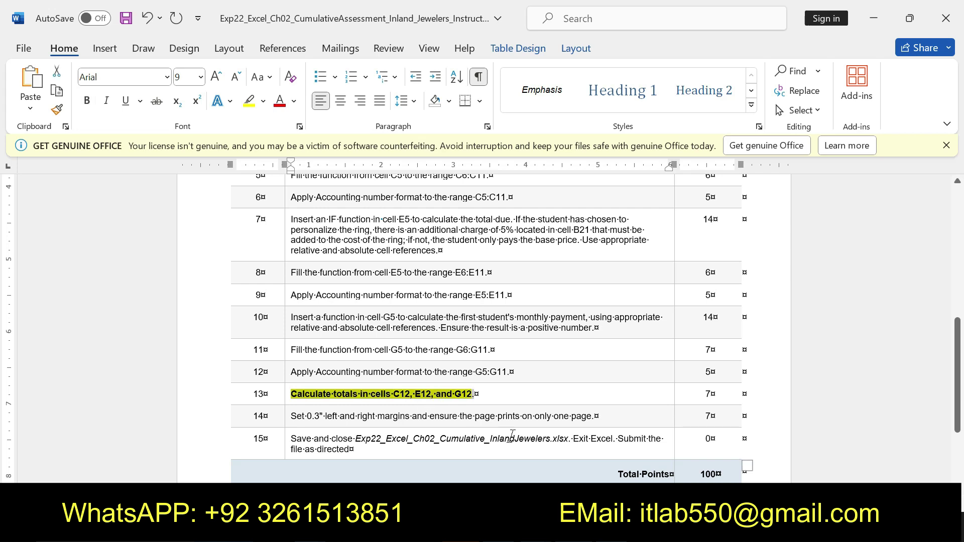
pyautogui.hotkey('alt', 'Tab')
# - Enter =SUM(C5:C11) in C12 to total the costs
pyautogui.click(182, 404)
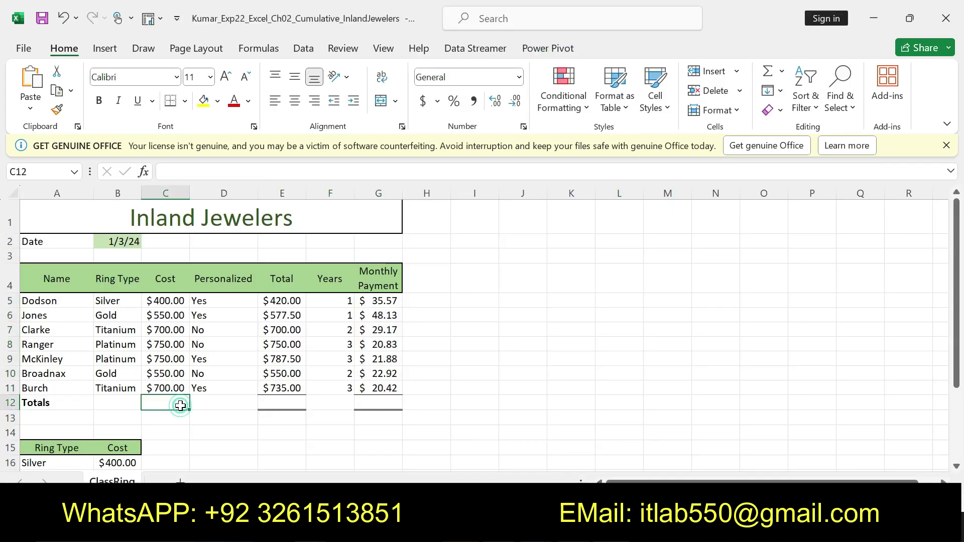
pyautogui.write('=SUM')
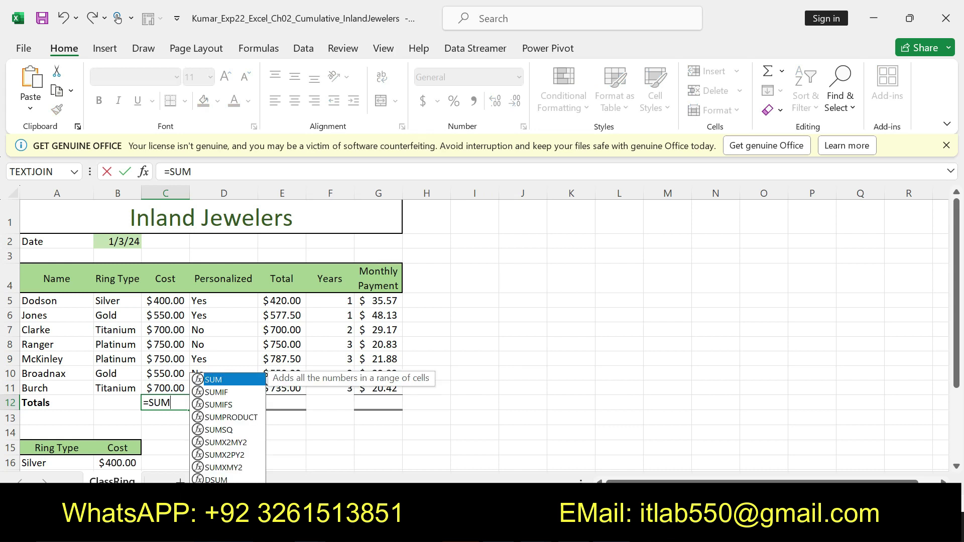
pyautogui.doubleClick(219, 378)
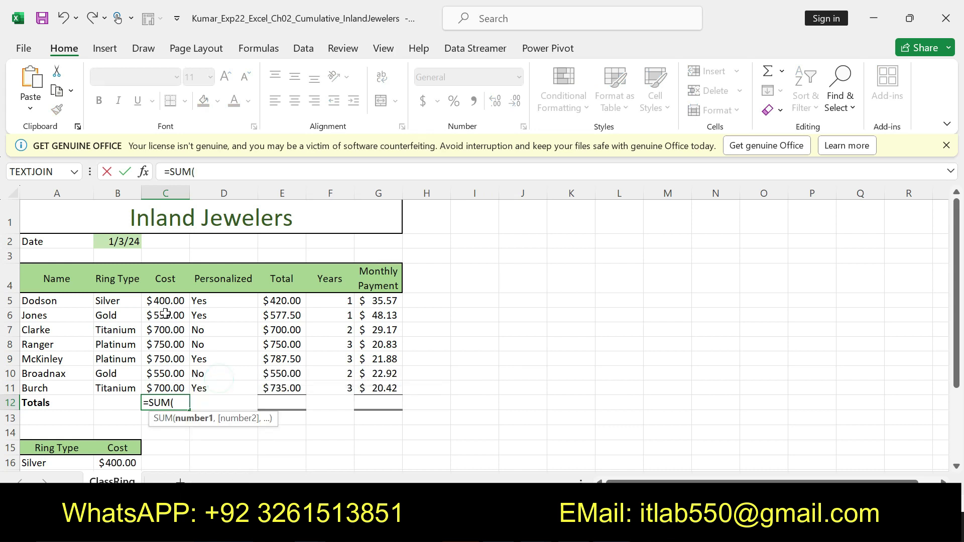
pyautogui.moveTo(165, 301); pyautogui.dragTo(166, 383)
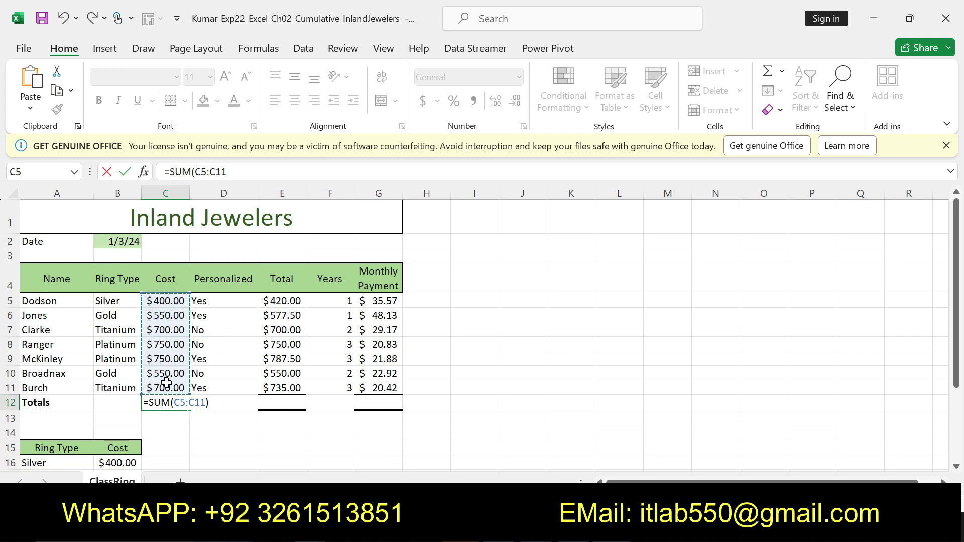
pyautogui.press('Return')
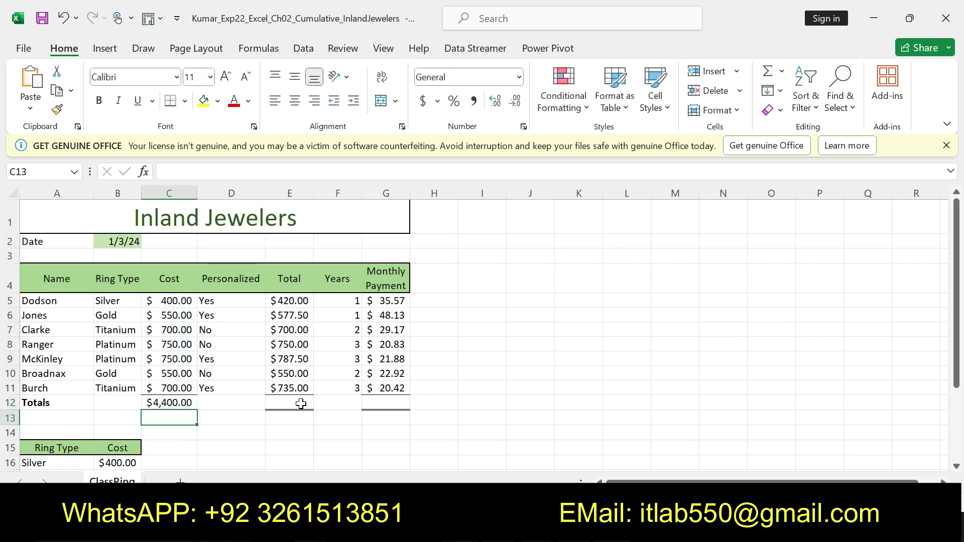
# - Enter =SUM(E5:E11) in E12 to total the overall amounts
pyautogui.click(299, 404)
pyautogui.write('=SUM')
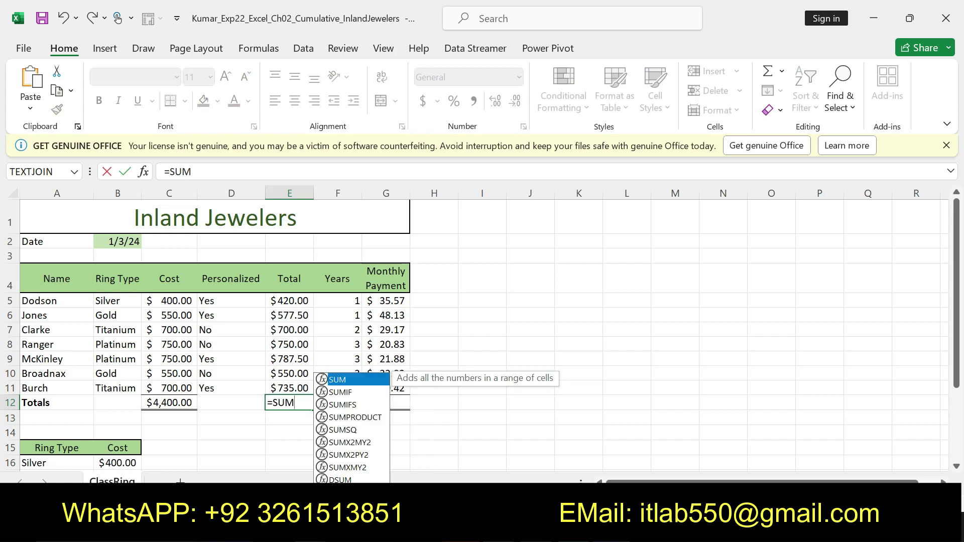
pyautogui.doubleClick(361, 380)
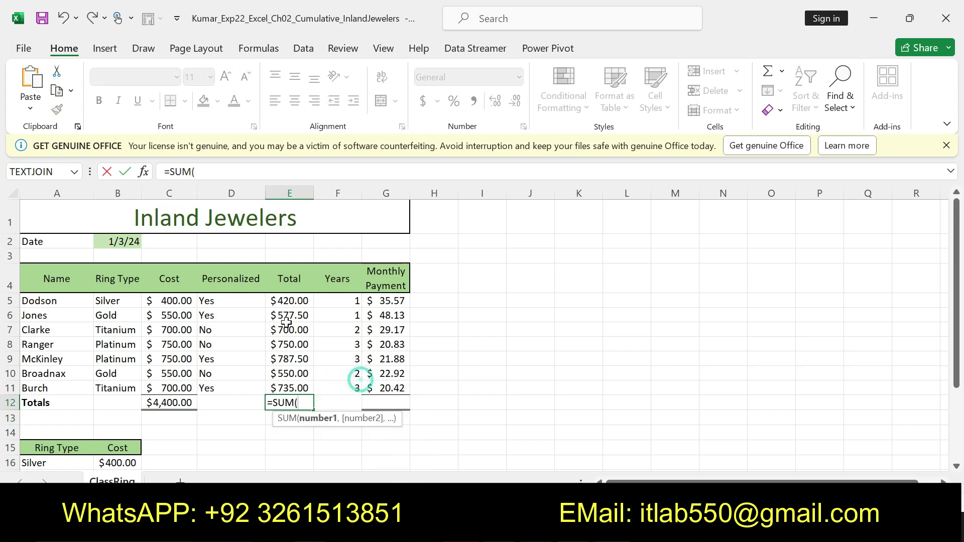
pyautogui.moveTo(287, 303); pyautogui.dragTo(288, 385)
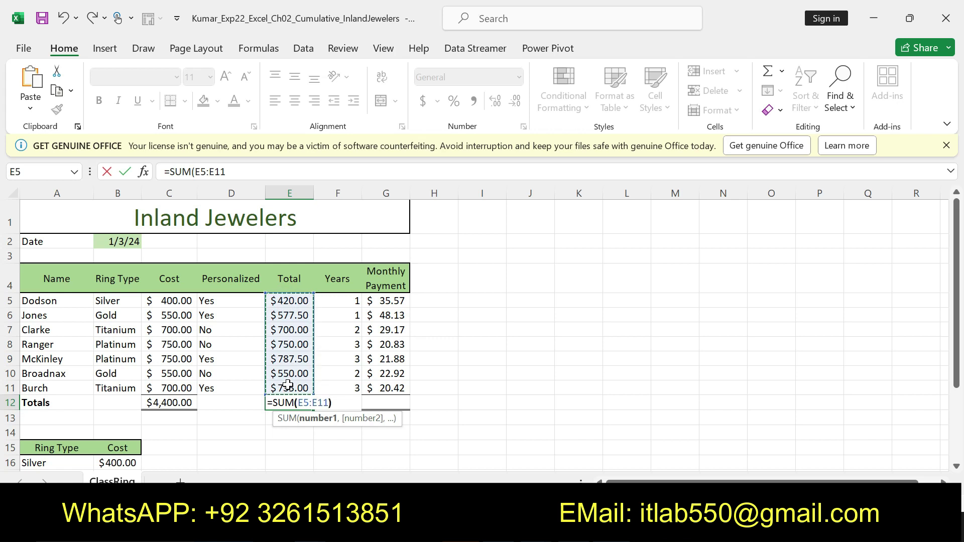
pyautogui.press('Return')
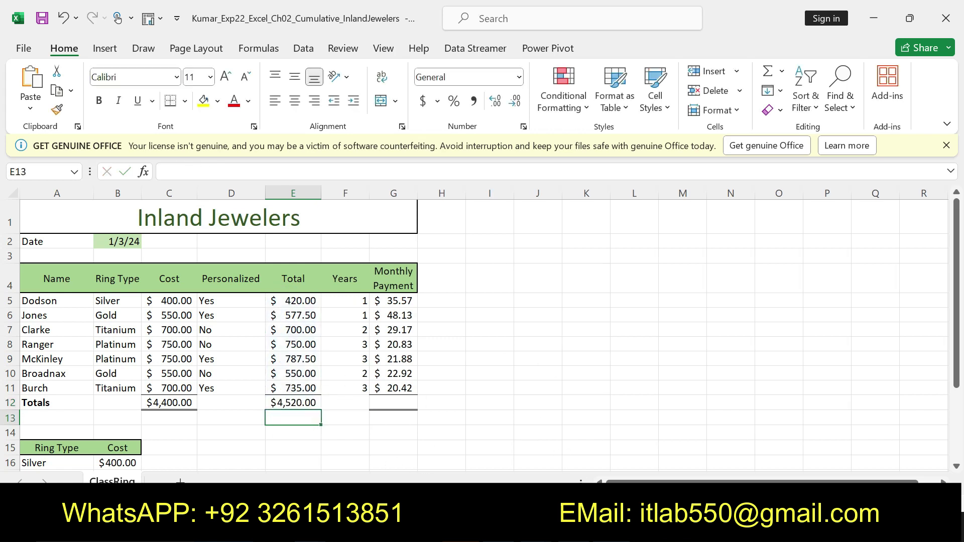
# - Enter =SUM(G5:G11) in G12 to total the monthly payments, giving $198.90
pyautogui.hotkey('alt', 'Tab')
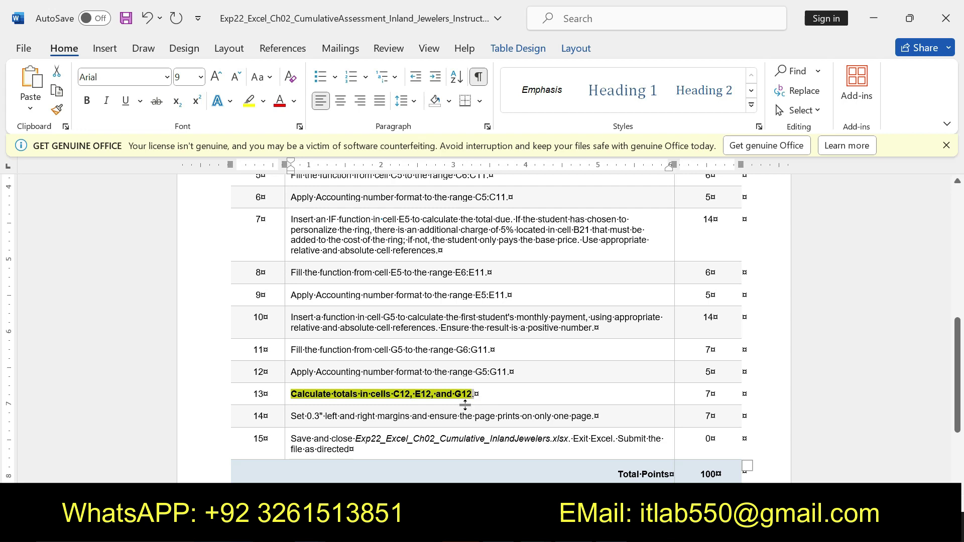
pyautogui.hotkey('alt', 'Tab')
pyautogui.click(393, 404)
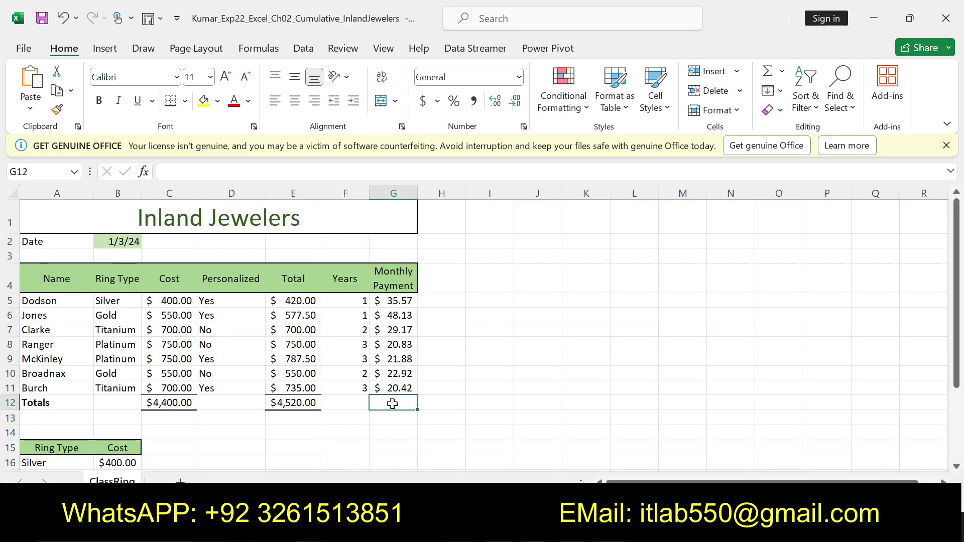
pyautogui.write('=SUM')
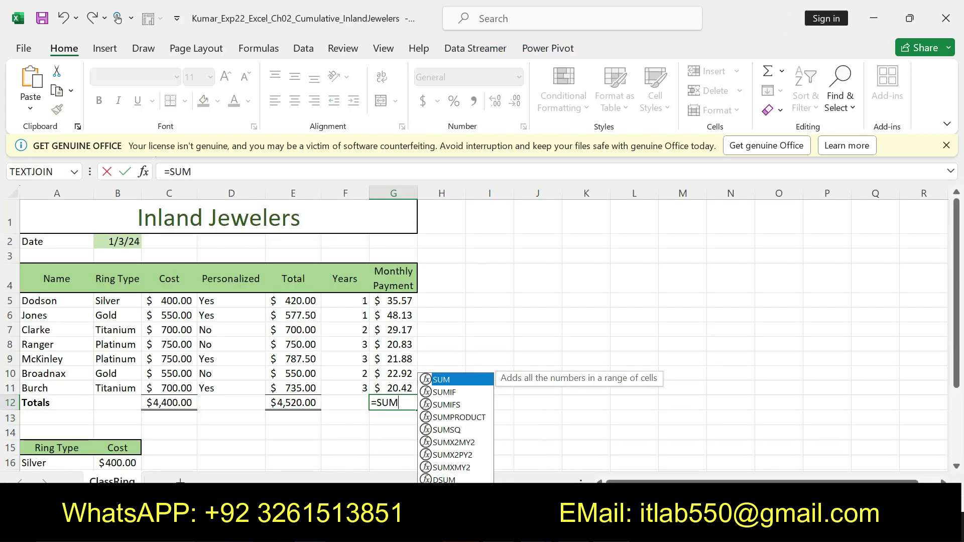
pyautogui.write('(')
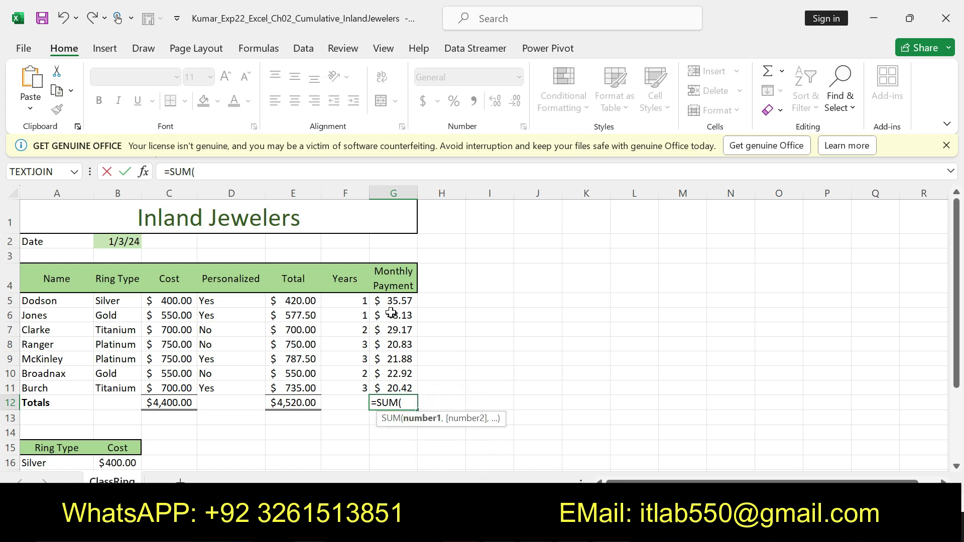
pyautogui.moveTo(389, 303); pyautogui.dragTo(392, 385)
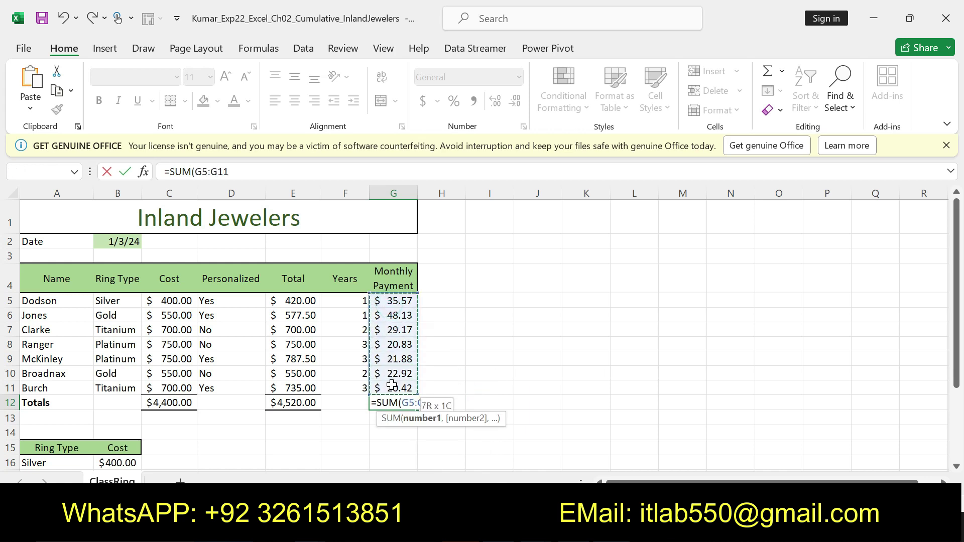
pyautogui.press('Return')
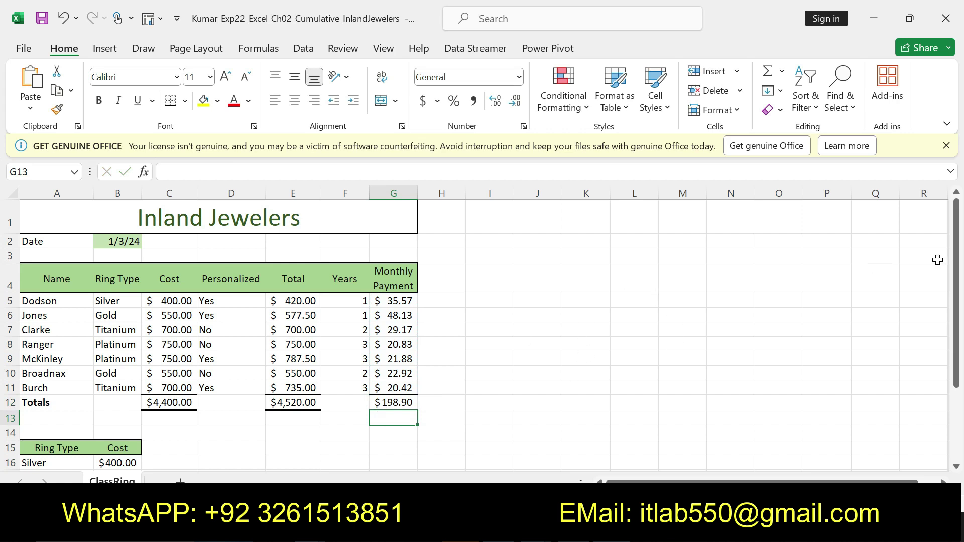
# - In Word, undo the formatting on step 13 so it returns to plain text
pyautogui.click(533, 531)
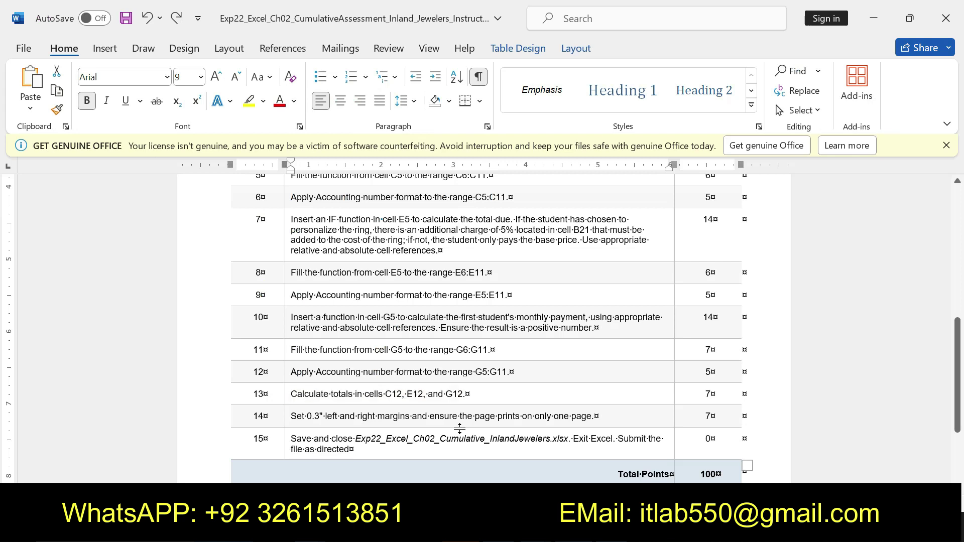
pyautogui.hotkey('ctrl', 'z')
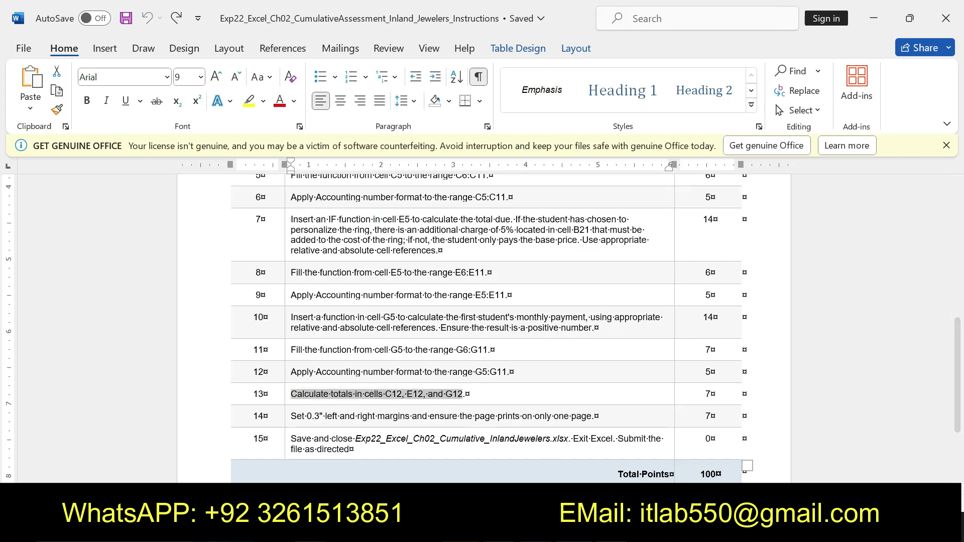
pyautogui.hotkey('alt', 'Tab')
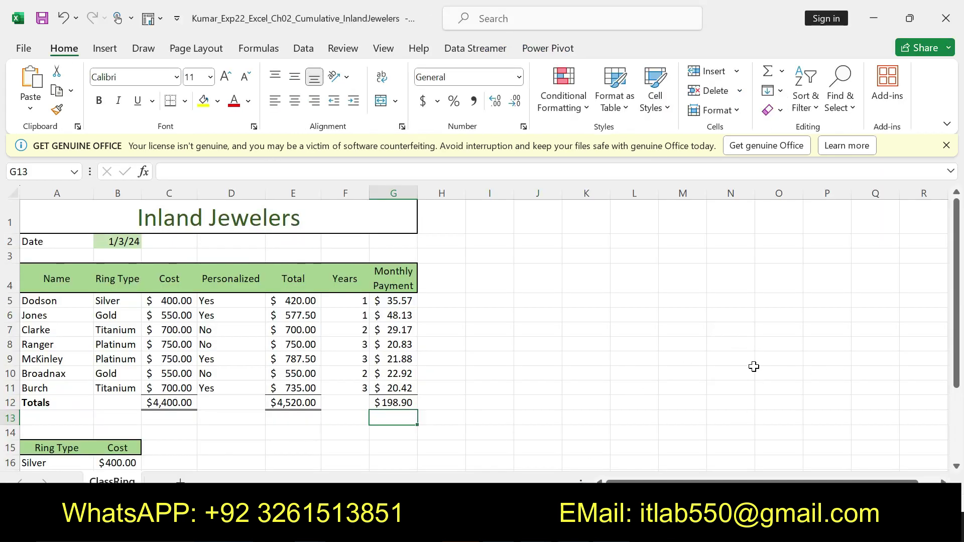
pyautogui.hotkey('alt', 'Tab')
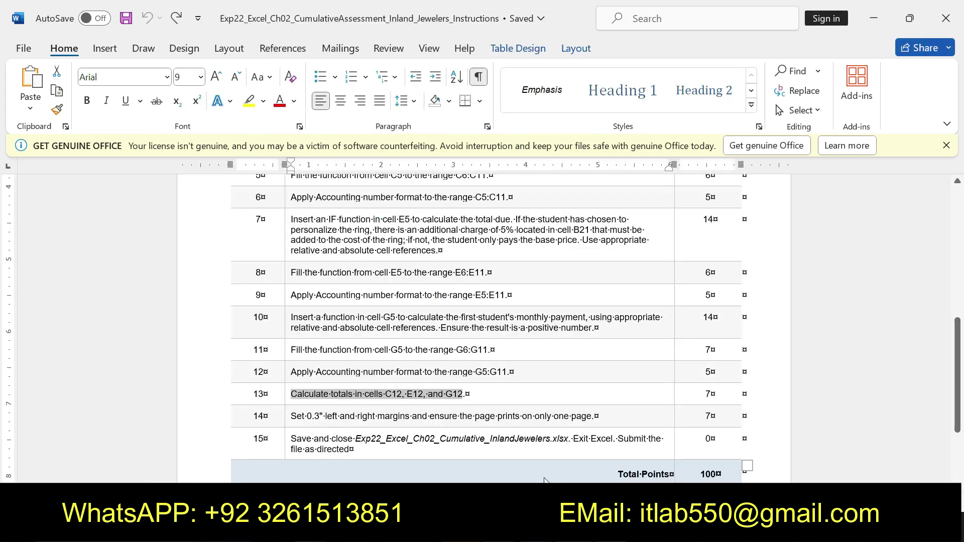
# - Place the cursor right after the 'Project Description:' heading and open the font sizes
pyautogui.moveTo(957, 364); pyautogui.dragTo(923, 246)
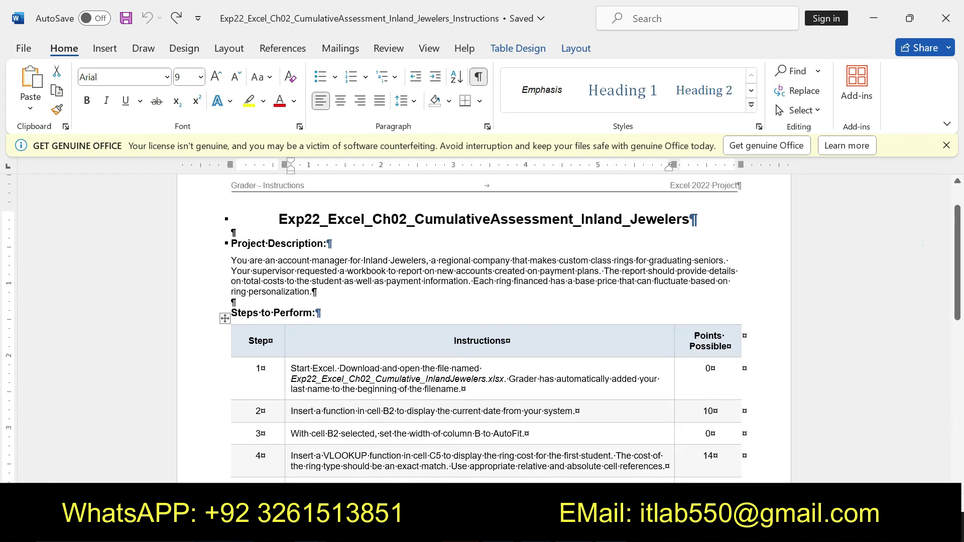
pyautogui.click(374, 244)
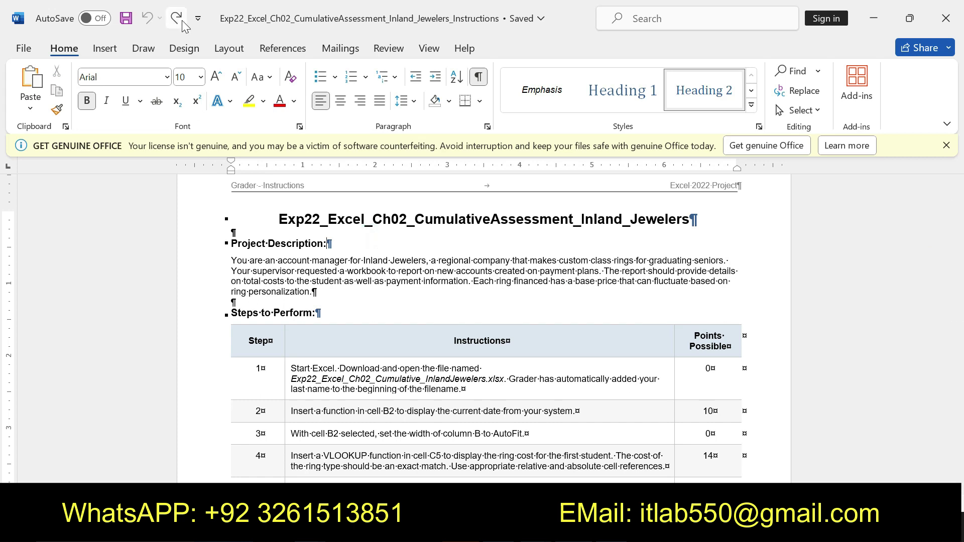
pyautogui.click(201, 77)
# - Choose 22-point size and type 'SOLVED 100% SOLUTION', correcting typos
pyautogui.click(190, 255)
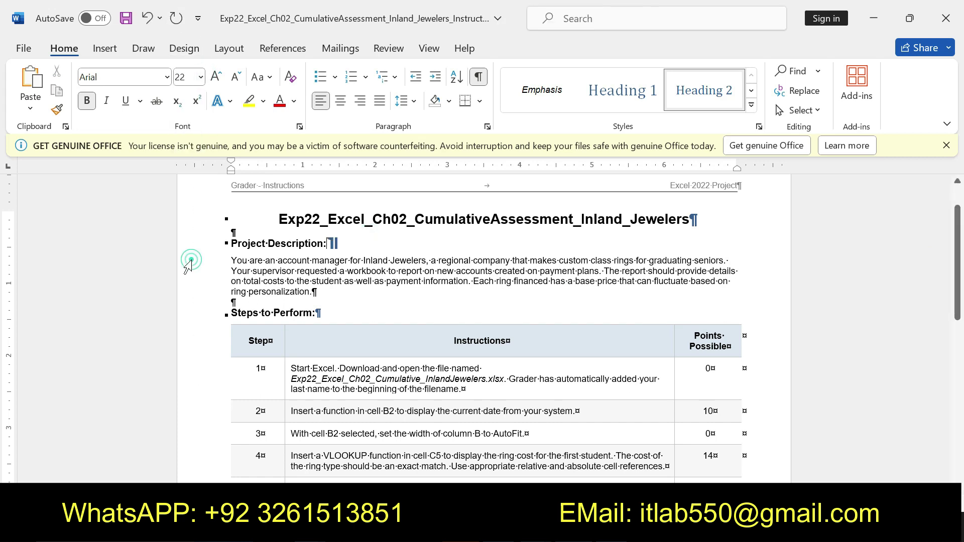
pyautogui.write('SOLVED 100')
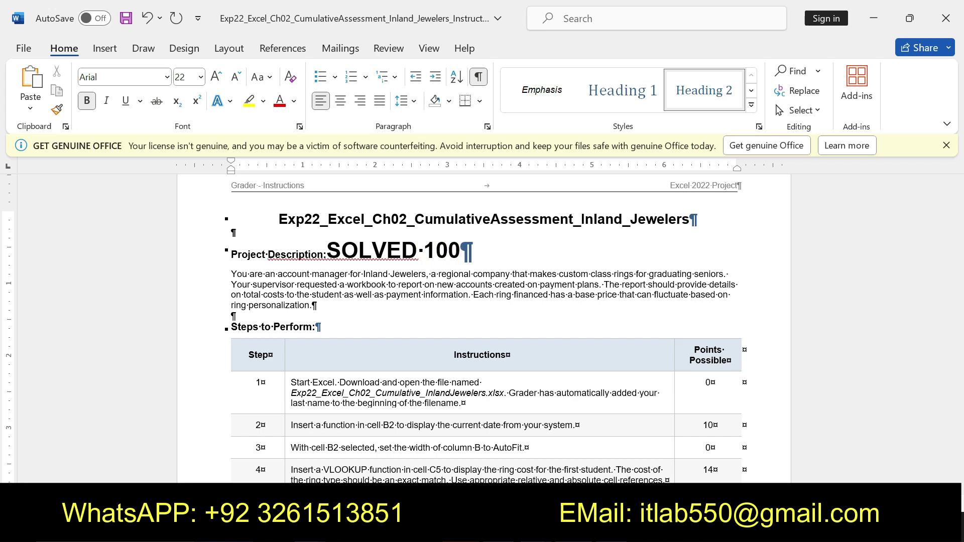
pyautogui.write('% SOLI')
pyautogui.press('BackSpace')
pyautogui.write('UTIOM')
pyautogui.press('Delete')
pyautogui.press('BackSpace')
# - Continue with 'WE ARE DEALING WHOLE CLASSES WITH 100% GRADES SURETY CONTACT US FOR DEALING WHOLE CLASS'
pyautogui.write('N WE ARE DEALING ')
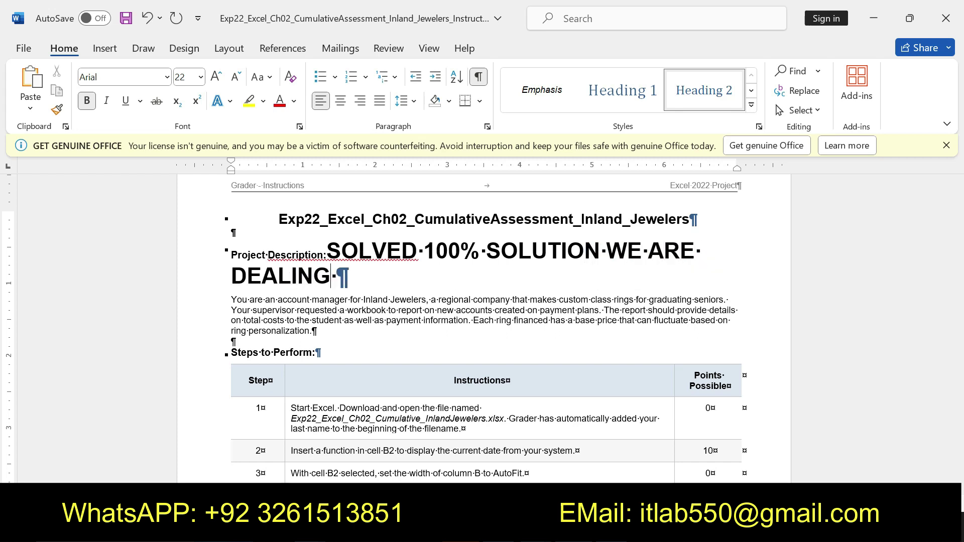
pyautogui.write('WHOLE CLAS')
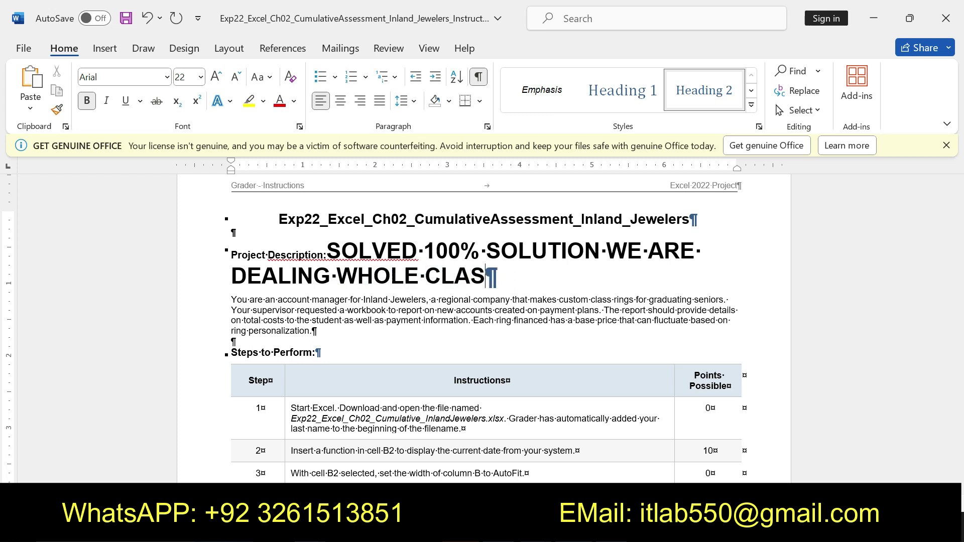
pyautogui.write('SES WITH 100% GRADES')
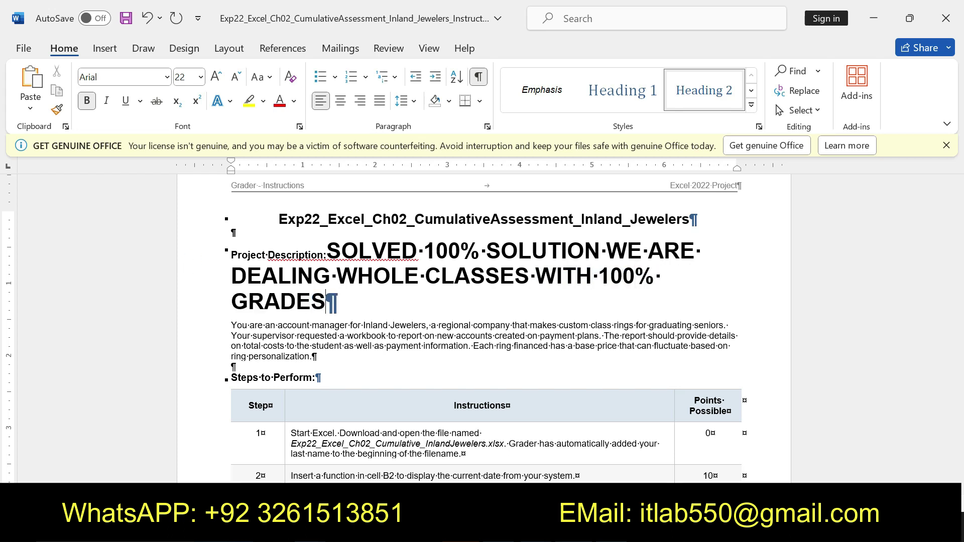
pyautogui.write(' SURETY ')
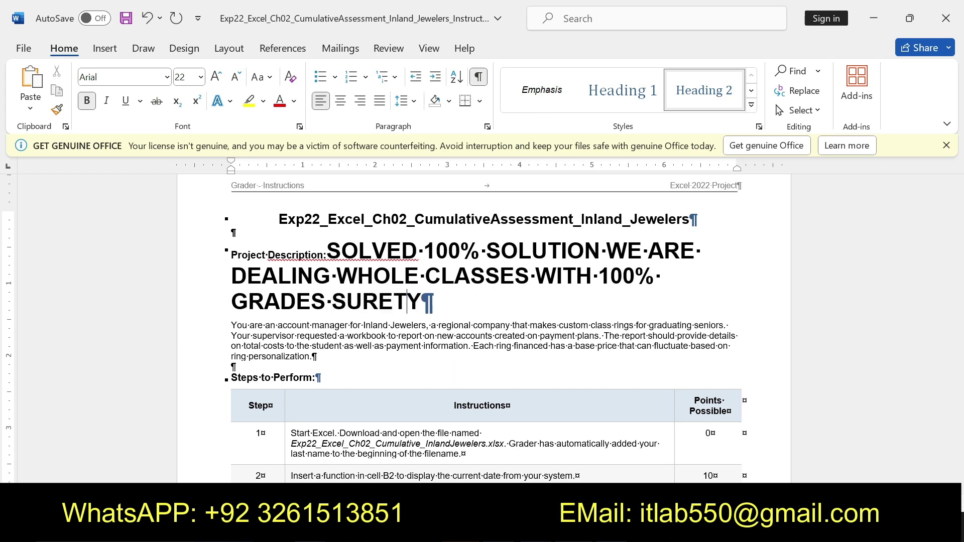
pyautogui.write('WI')
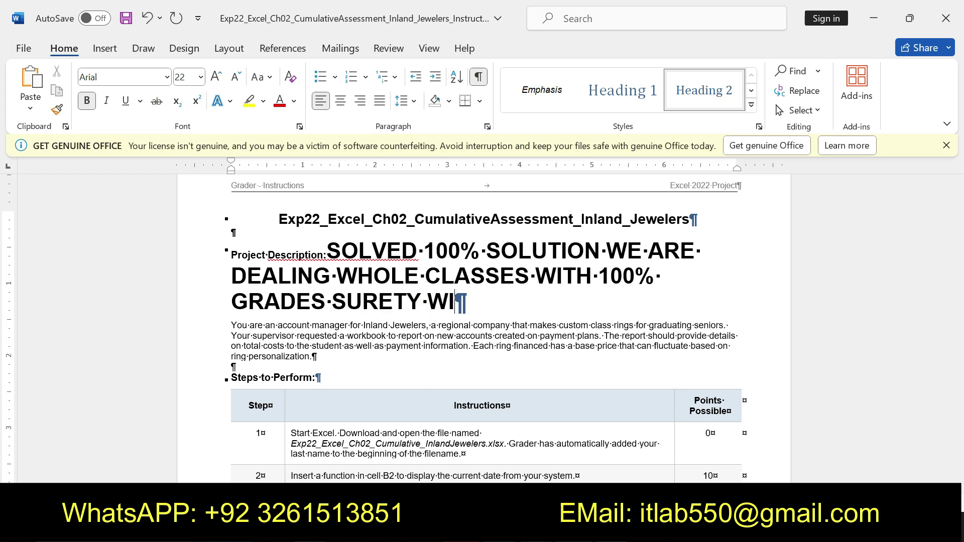
pyautogui.press('BackSpace')
pyautogui.press('BackSpace')
pyautogui.write('CONTACH')
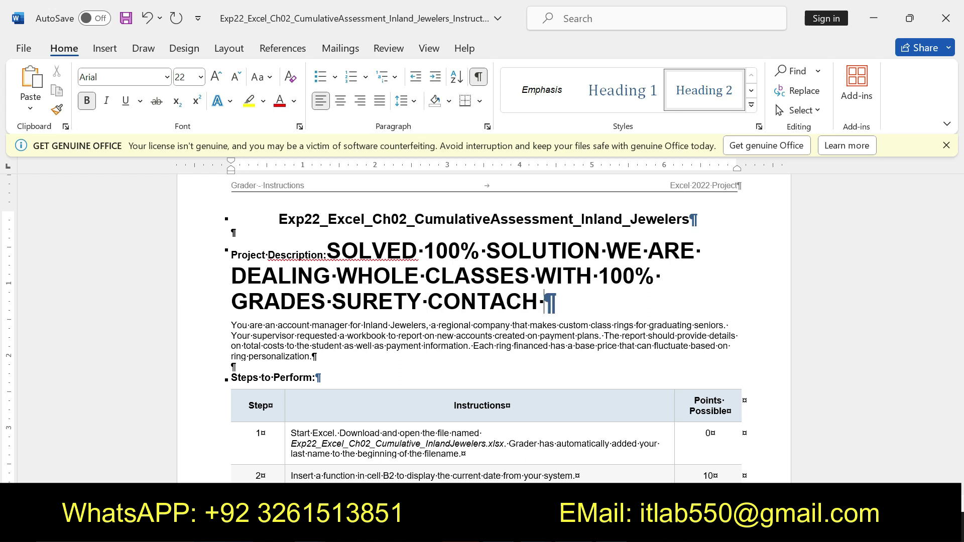
pyautogui.press('BackSpace')
pyautogui.press('BackSpace')
pyautogui.press('BackSpace')
pyautogui.press('BackSpace')
pyautogui.press('BackSpace')
pyautogui.write('TACT US FOR DEALING ')
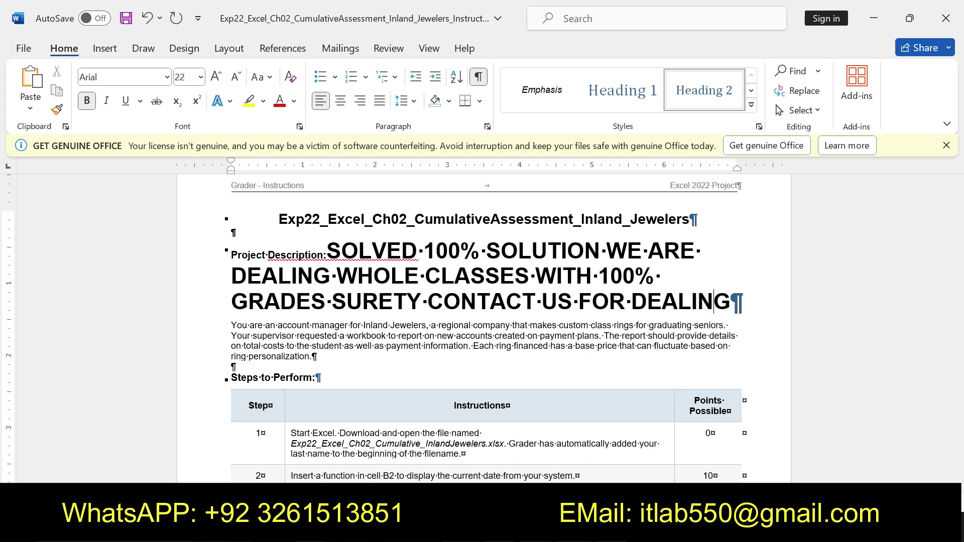
pyautogui.write('WW')
pyautogui.press('BackSpace')
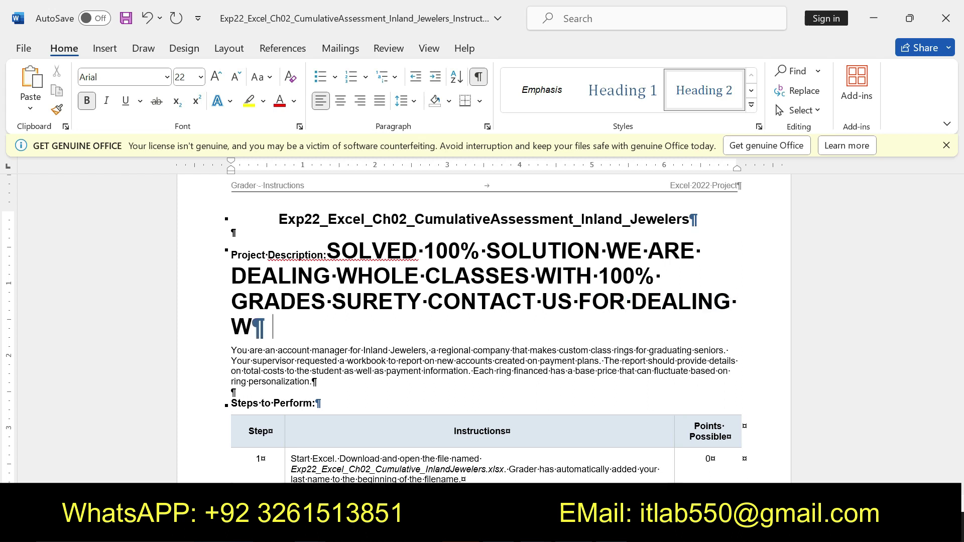
pyautogui.write('HOLE ')
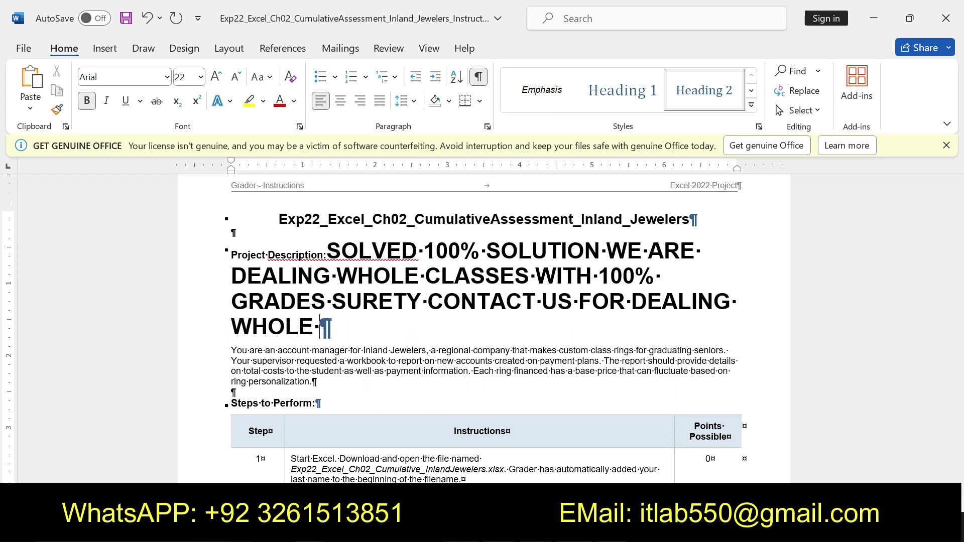
pyautogui.write('CLASS')
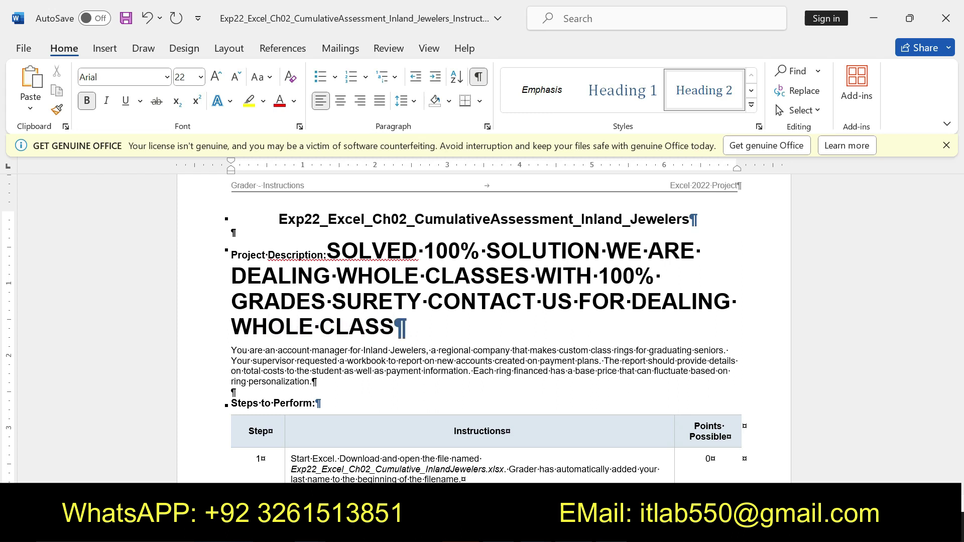
# - Apply the yellow text highlight to the entire promotional message
pyautogui.keyDown('shift'); pyautogui.click(329, 242); pyautogui.keyUp('shift')
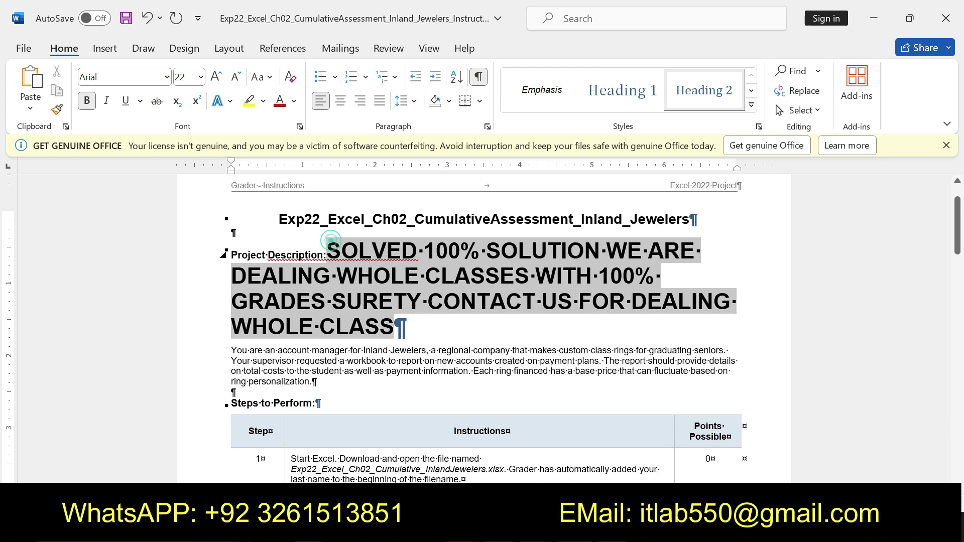
pyautogui.click(458, 305)
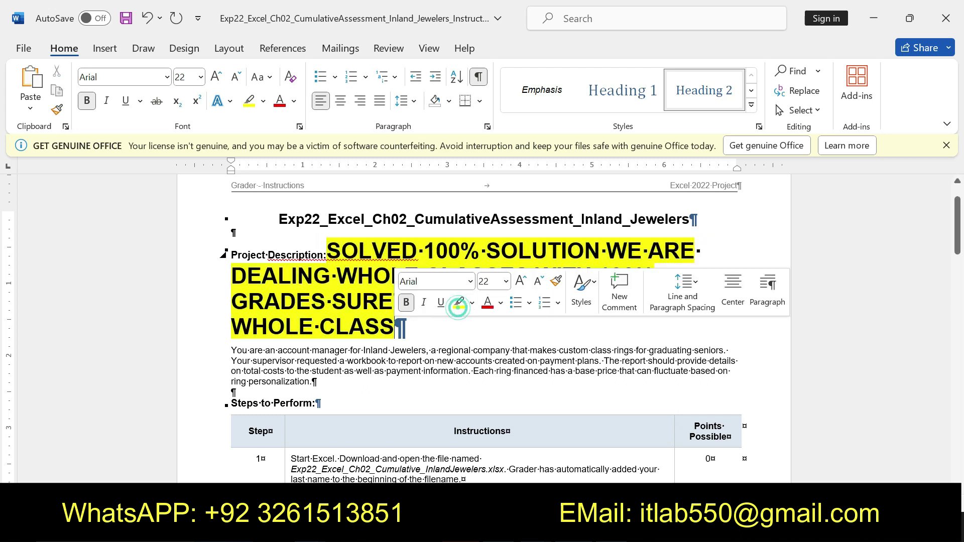
pyautogui.moveTo(328, 250)
pyautogui.mouseDown()
pyautogui.moveTo(606, 251)
pyautogui.moveTo(737, 301)
pyautogui.moveTo(407, 328)
pyautogui.mouseUp()
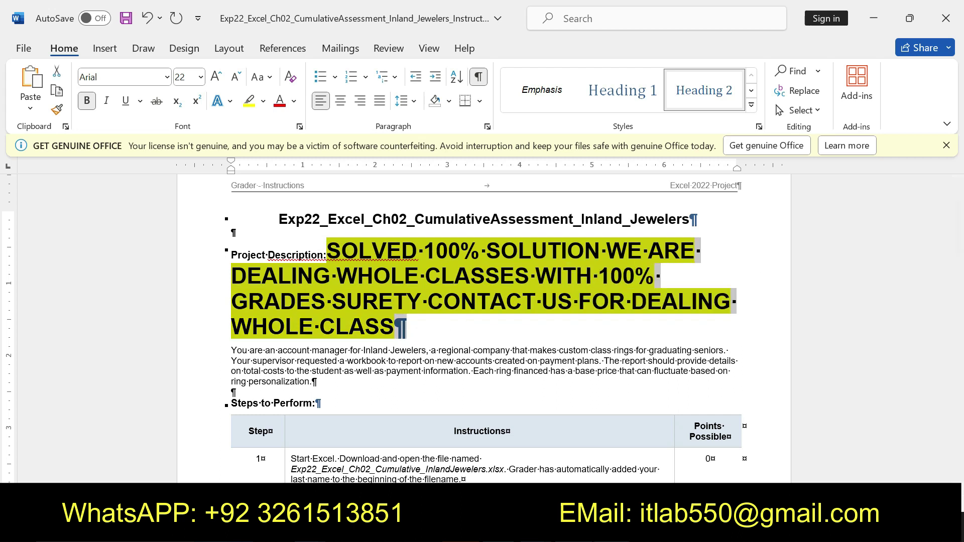